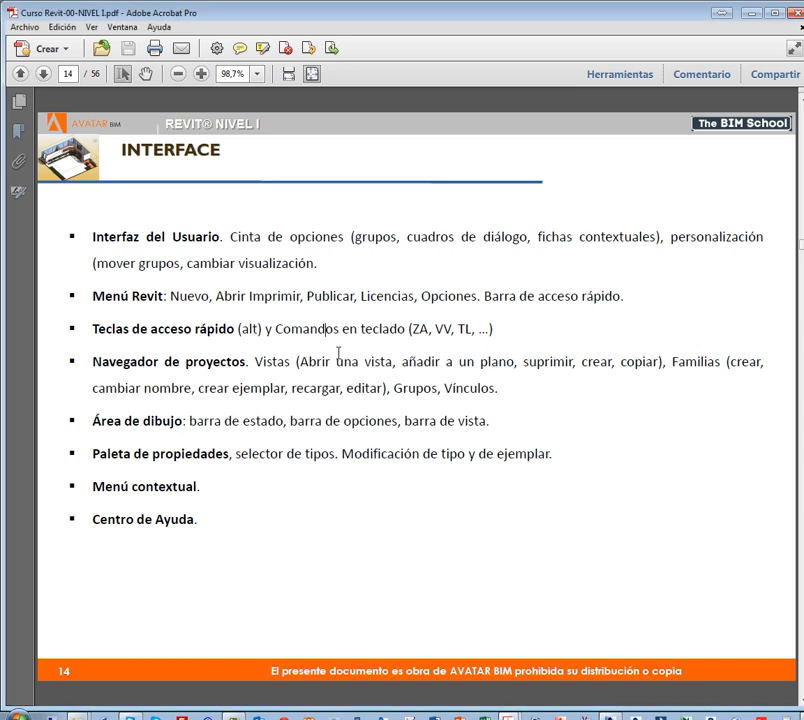
Go to page 15 of the course PDF and mark the ribbon area in the labelled INTERFACE diagram.
scroll(330, 340, "down", 1)
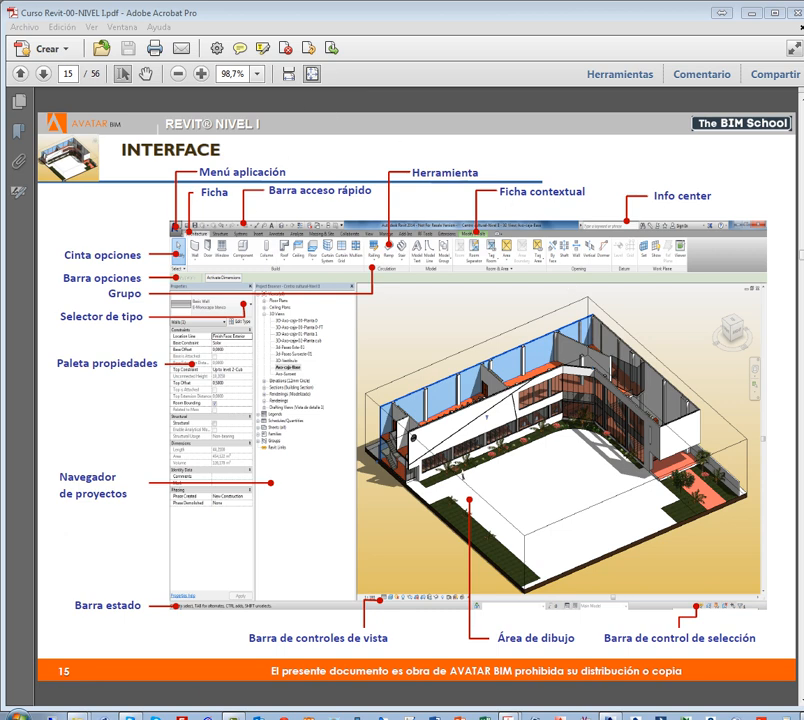
left_click_drag(164, 215, 702, 286)
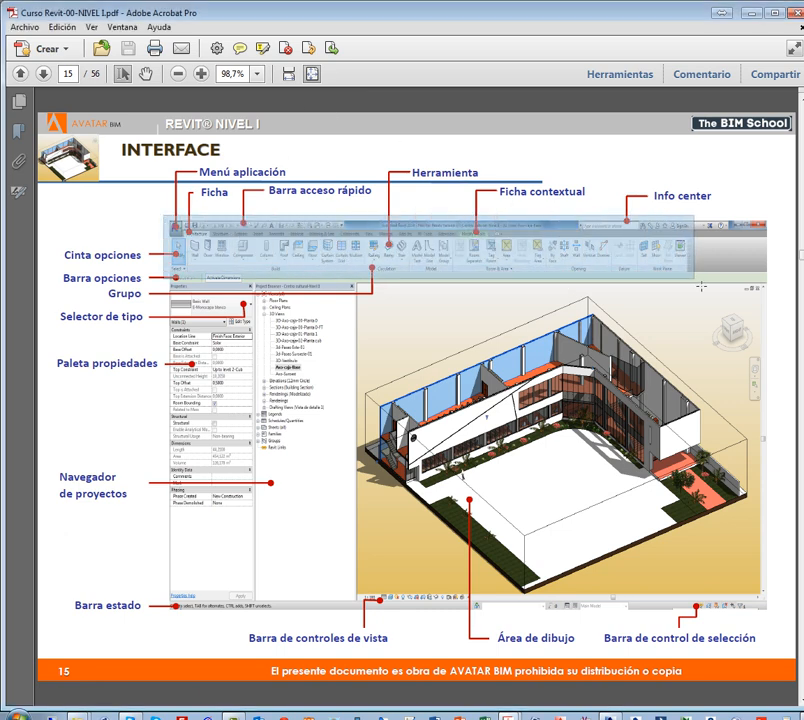
left_click_drag(702, 286, 697, 300)
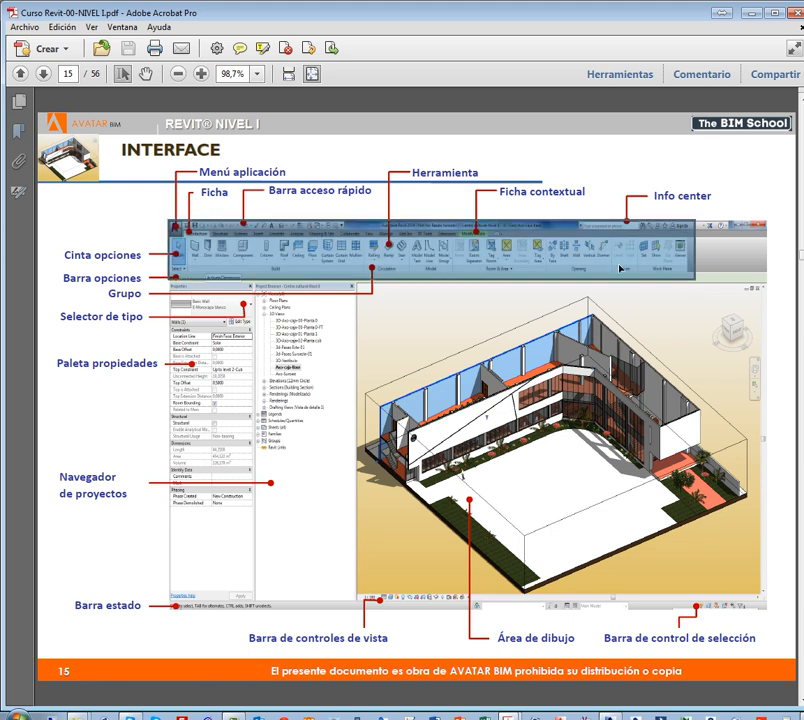
left_click(99, 215)
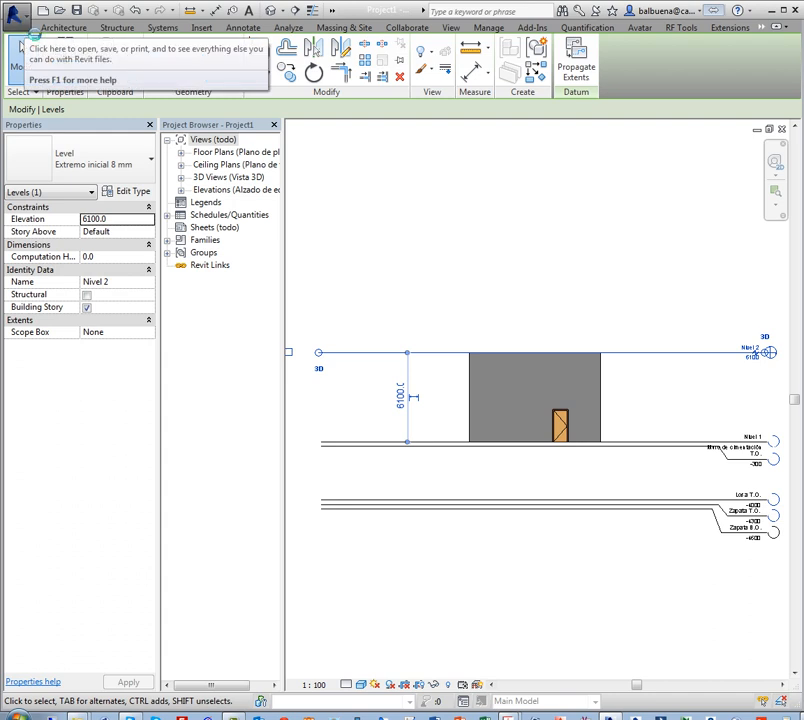
In Revit, deselect the Nivel 2 level and look over the application menu and the Manage tools.
left_click(24, 26)
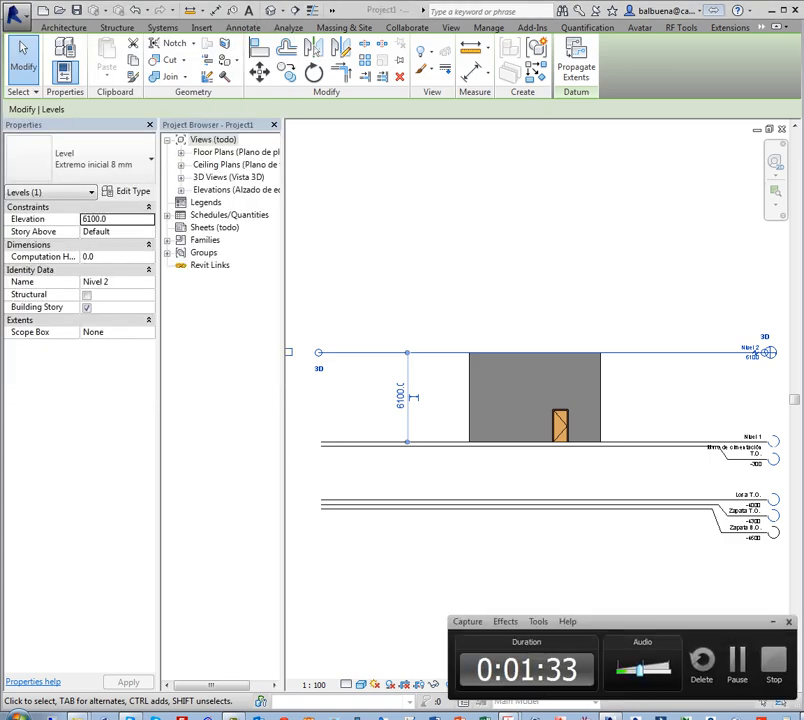
left_click(562, 551)
left_click(772, 621)
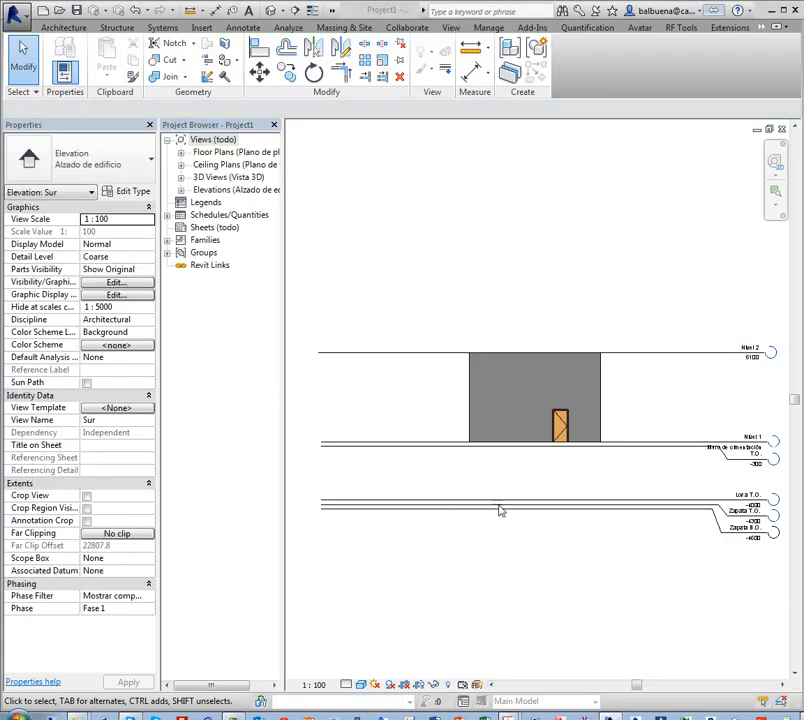
left_click(15, 17)
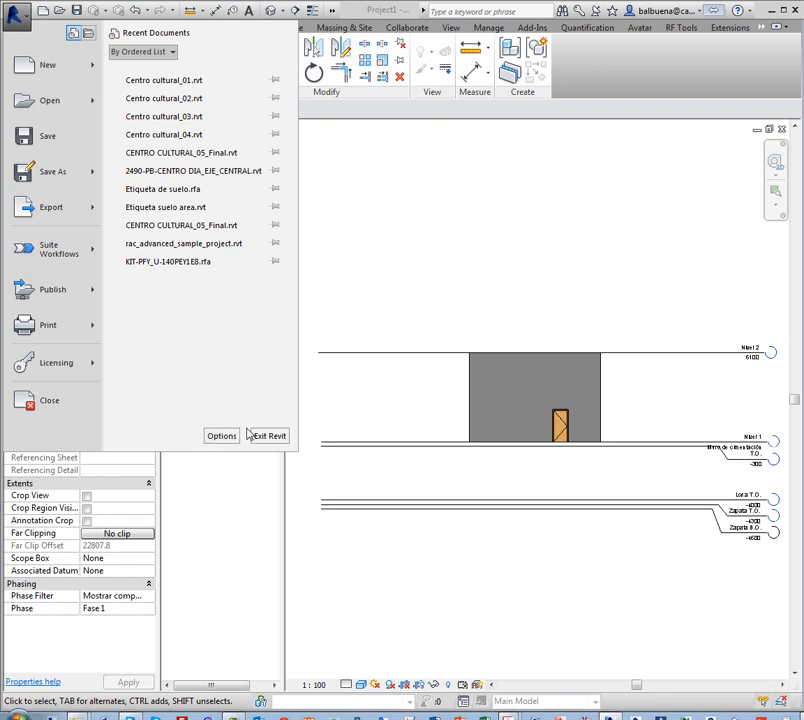
left_click(488, 221)
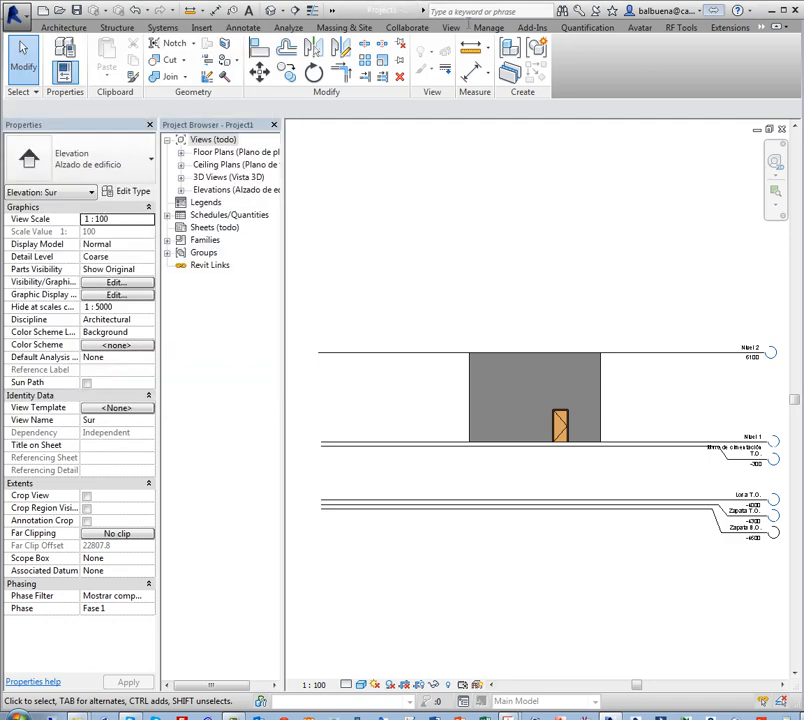
left_click(487, 28)
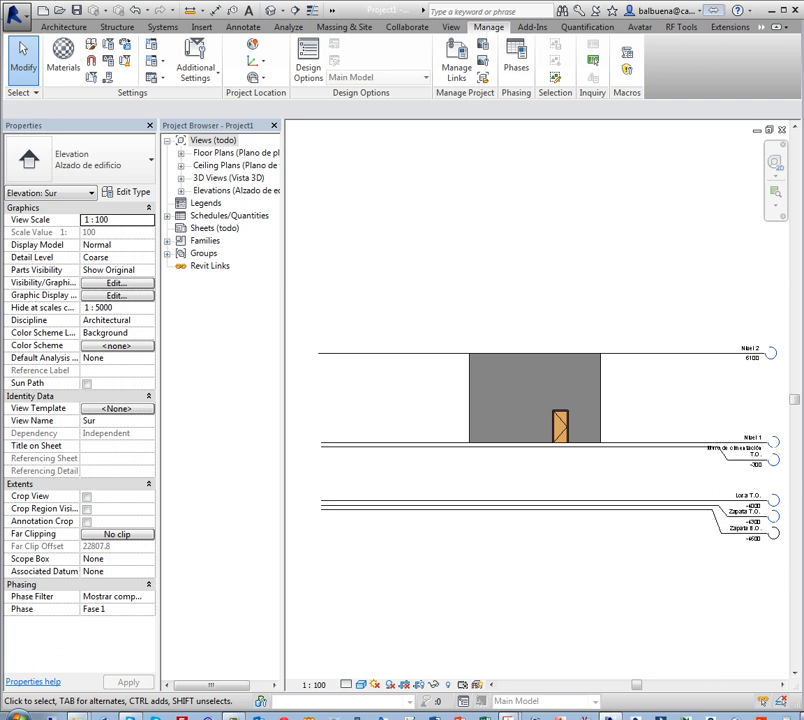
Switch to Curso Revit-00-NIVEL I.pdf in Acrobat and mark the quick access toolbar in the INTERFACE diagram.
mouse_move(508, 716)
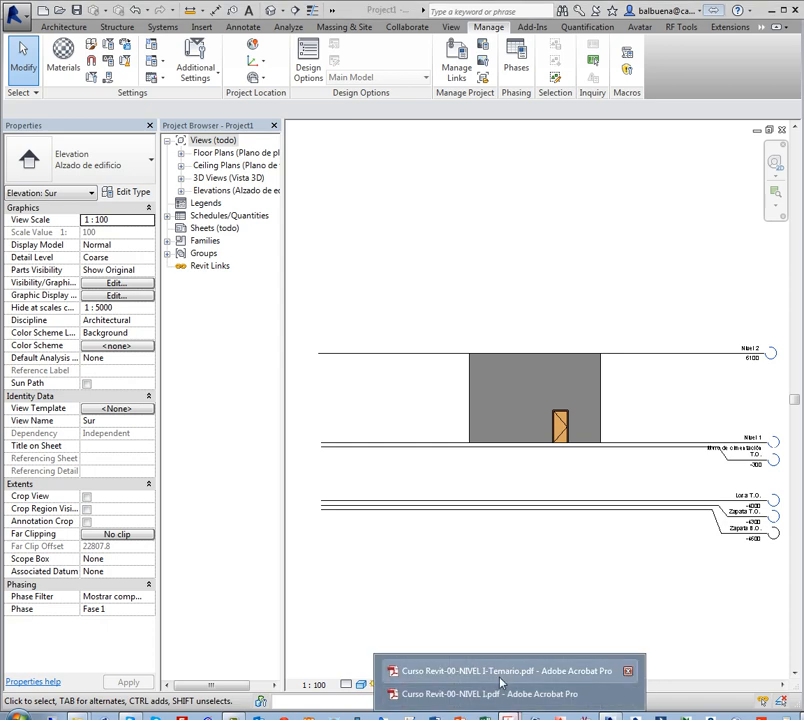
left_click(500, 671)
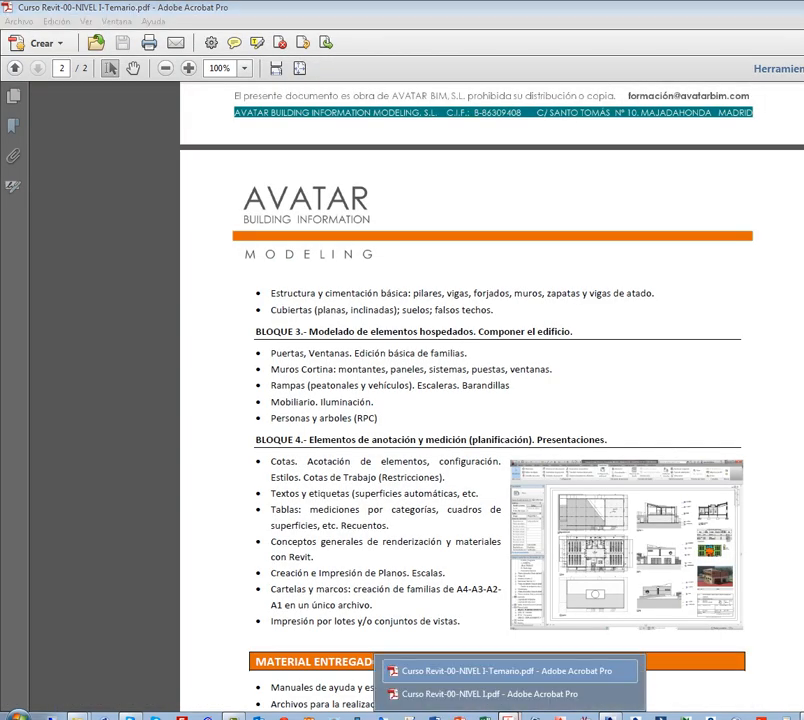
left_click(628, 671)
left_click(508, 691)
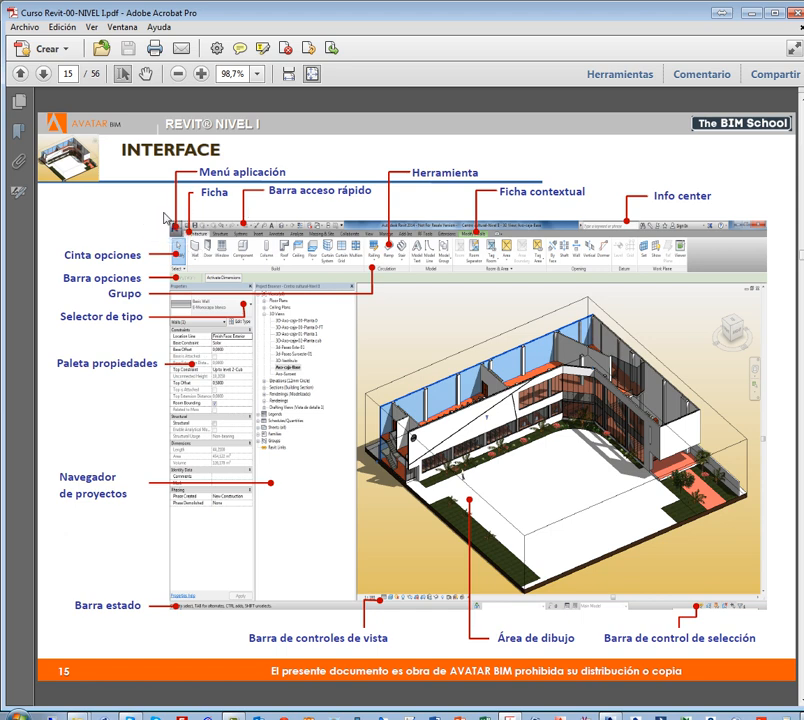
left_click_drag(168, 209, 340, 229)
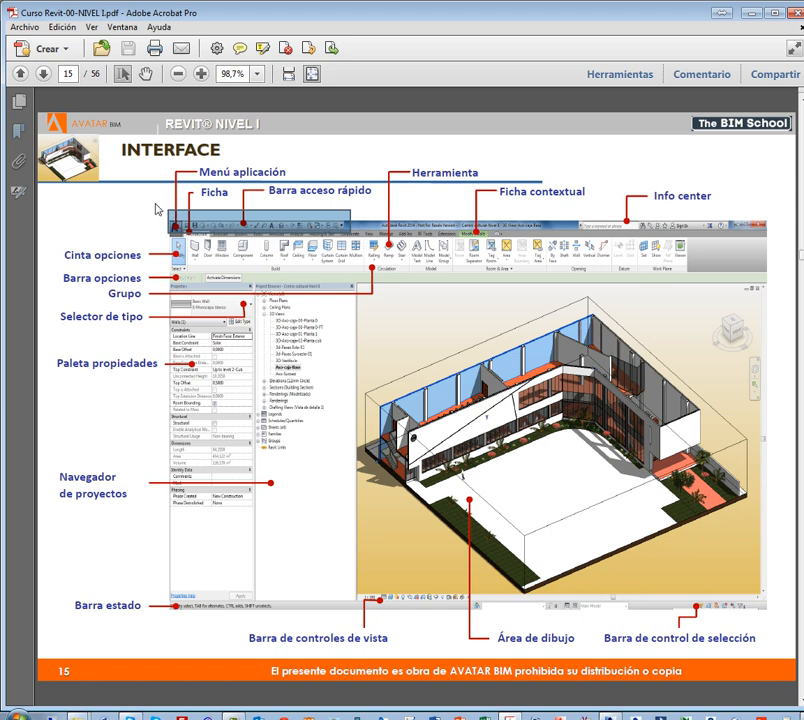
left_click(156, 209)
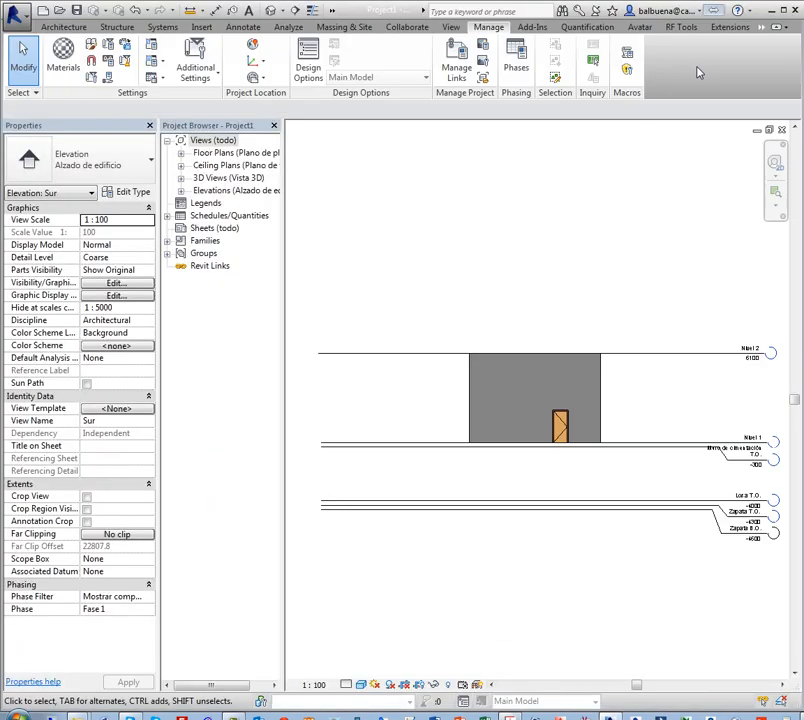
In Revit, tile the open Sur elevation and Nivel 1 floor plan views side by side.
left_click(450, 27)
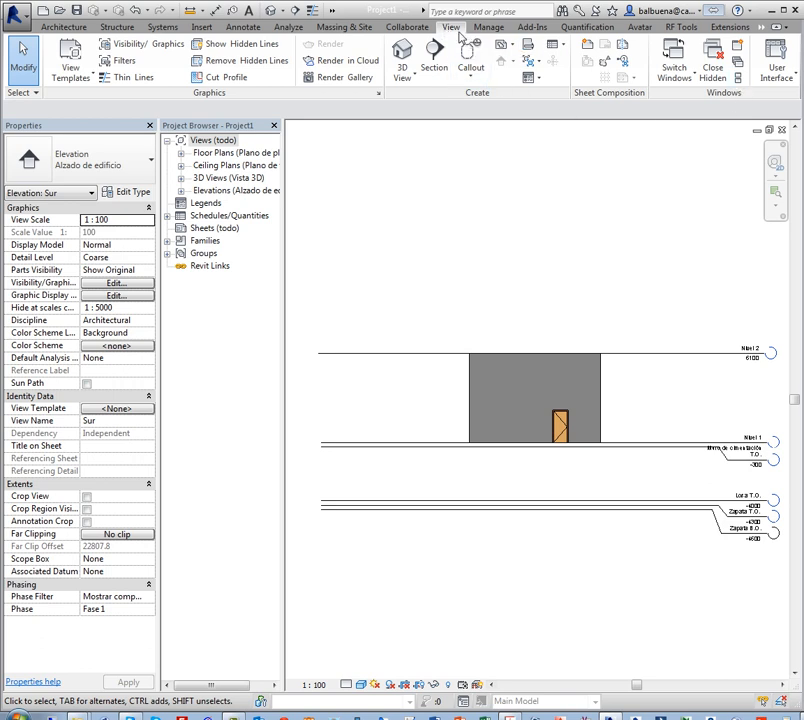
left_click(736, 78)
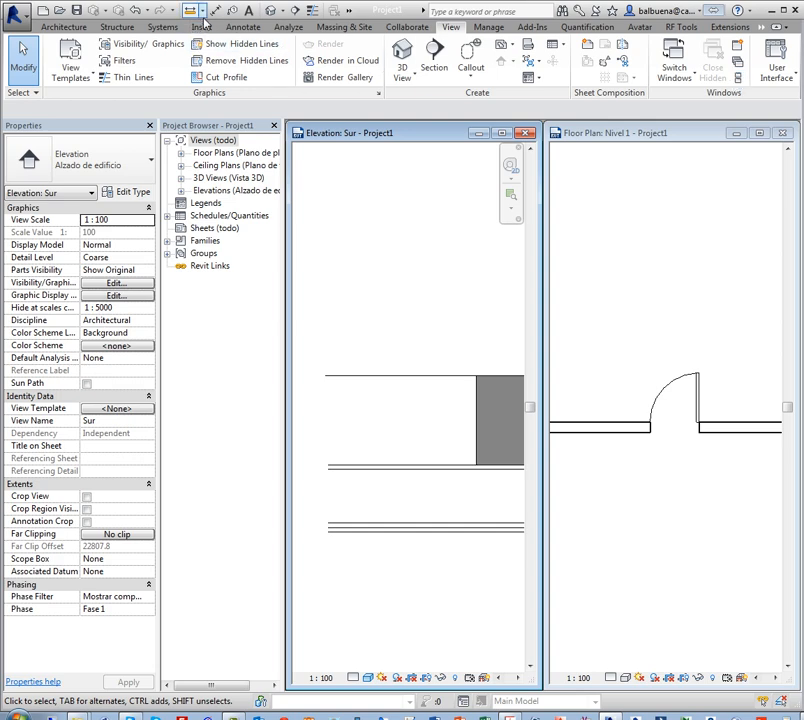
Check the options for adding the Tile Windows command to the Quick Access Toolbar and for removing the 3D view tool from it.
right_click(737, 84)
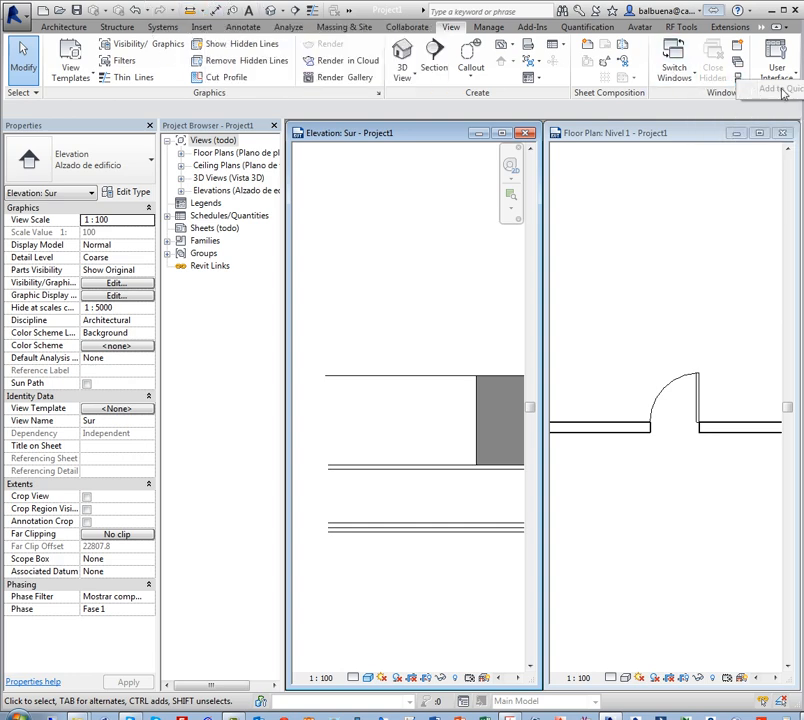
left_click(782, 89)
left_click(782, 89)
left_click(782, 89)
key("ctrl")
key("ctrl")
key("ctrl")
key("ctrl")
key("ctrl")
left_click(666, 214)
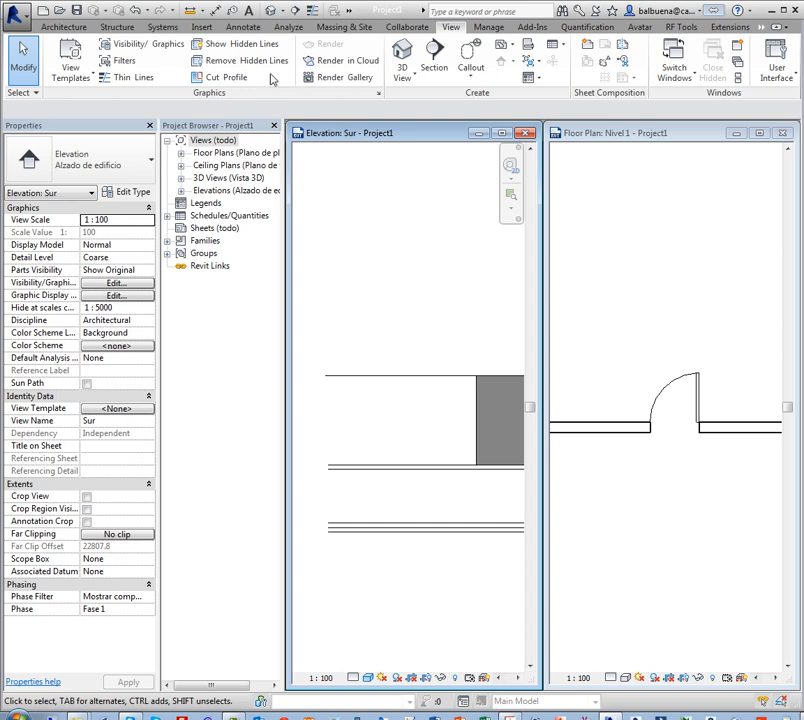
right_click(270, 11)
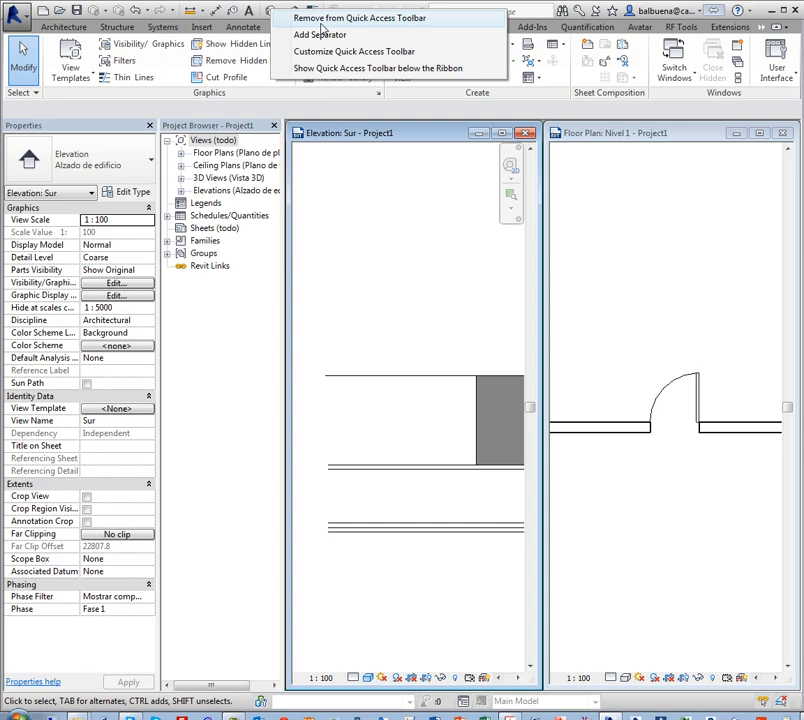
left_click(658, 220)
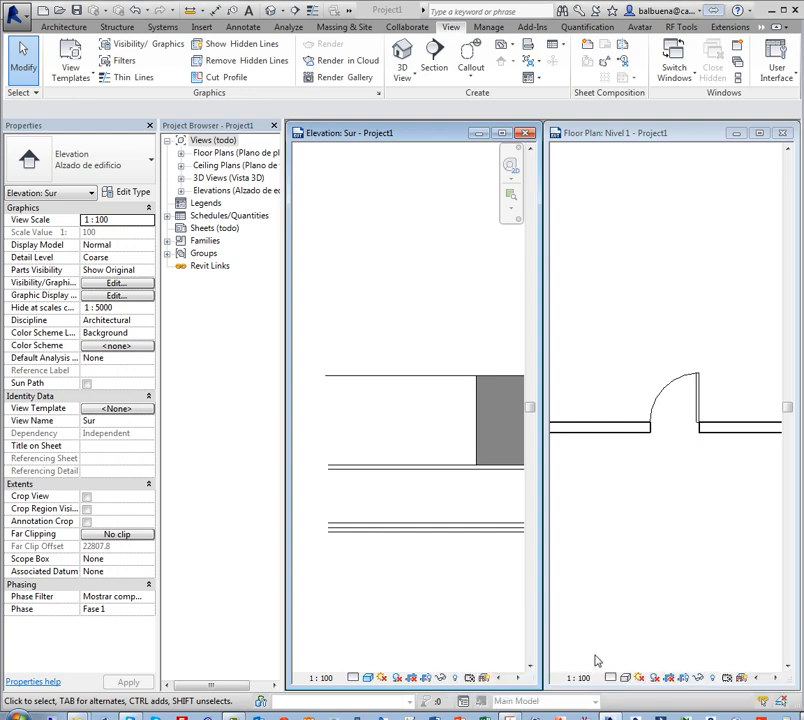
Switch to the course PDF in Acrobat and mark the Ficha contextual in the INTERFACE diagram.
left_click(511, 716)
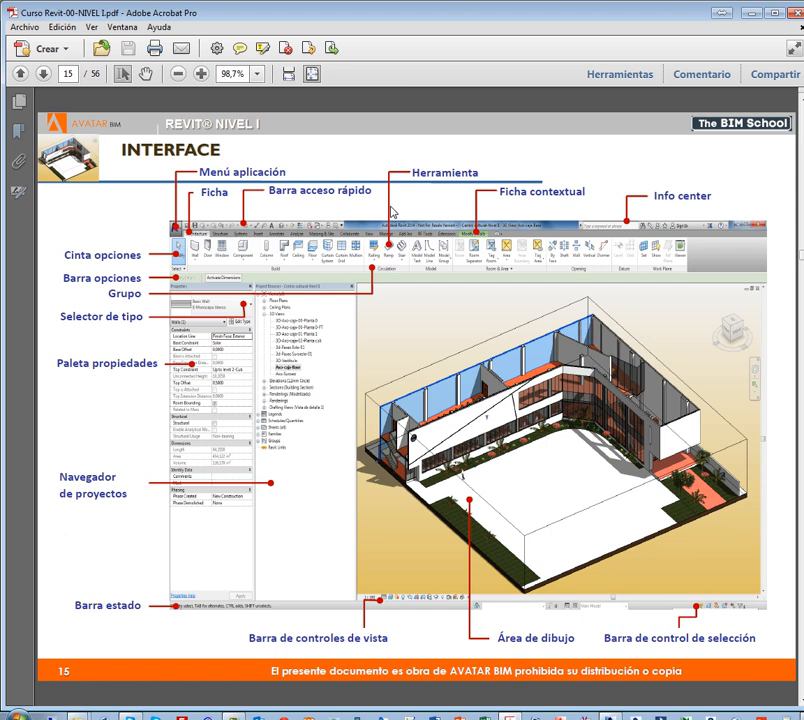
left_click_drag(449, 210, 507, 255)
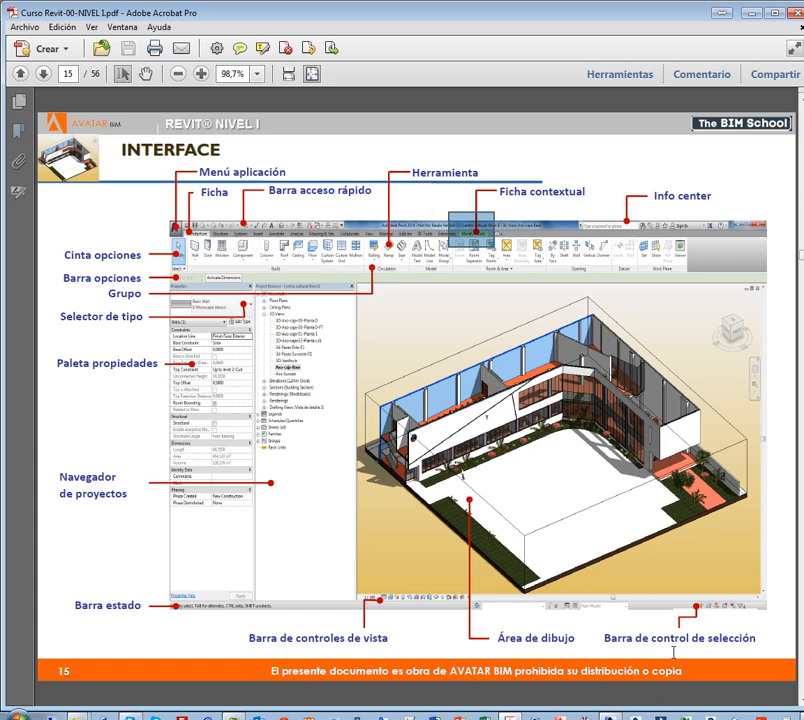
Switch to Revit, activate the Nivel 1 plan and the Sur elevation in turn, and review the Architecture and Modify tools.
left_click(610, 712)
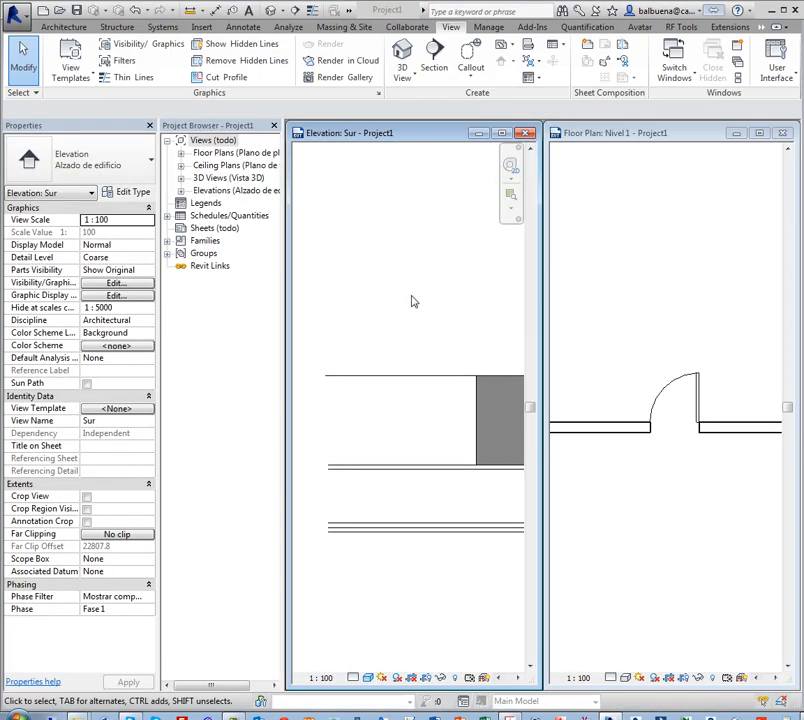
scroll(409, 287, "down", 3)
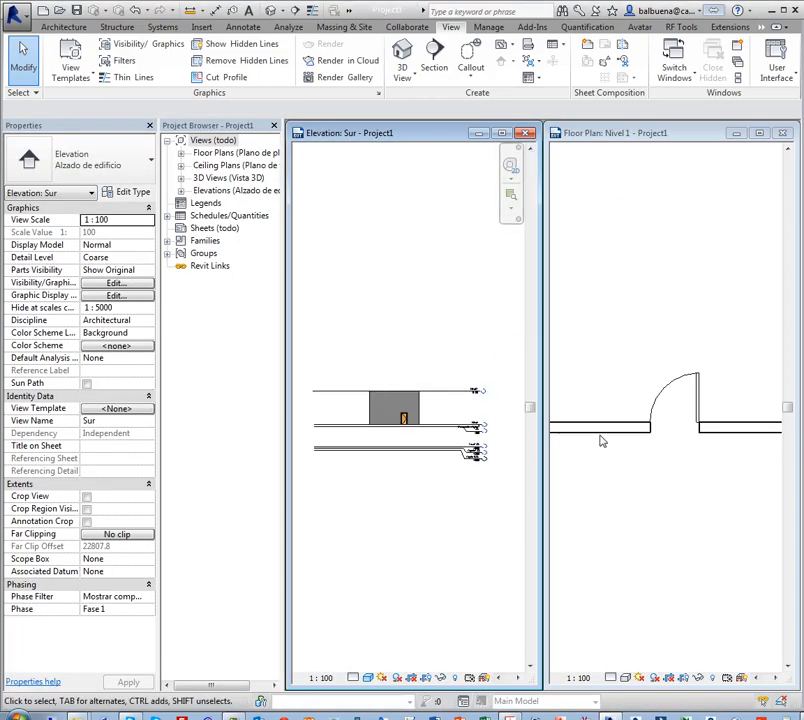
left_click(601, 432)
left_click(601, 432)
left_click(613, 323)
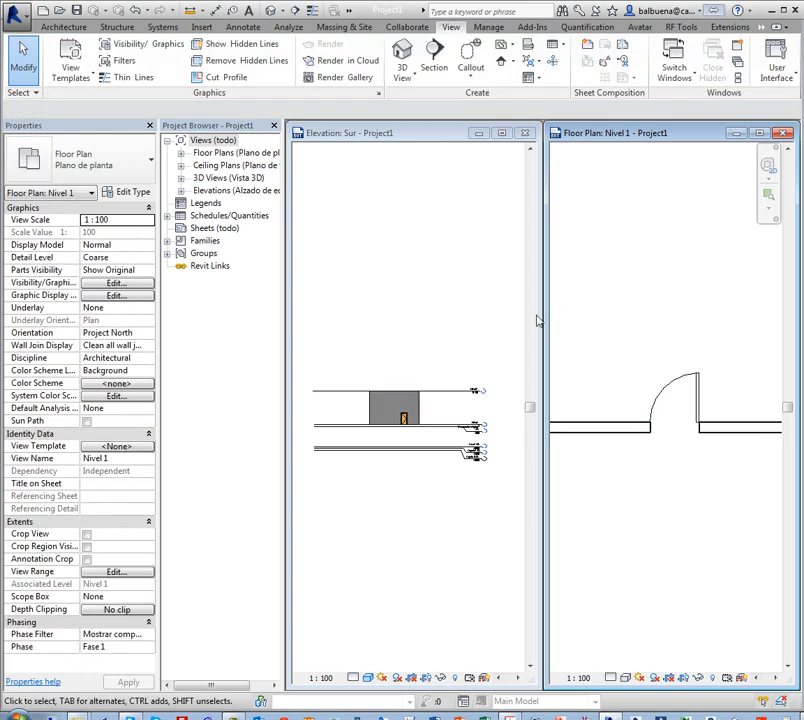
left_click(342, 250)
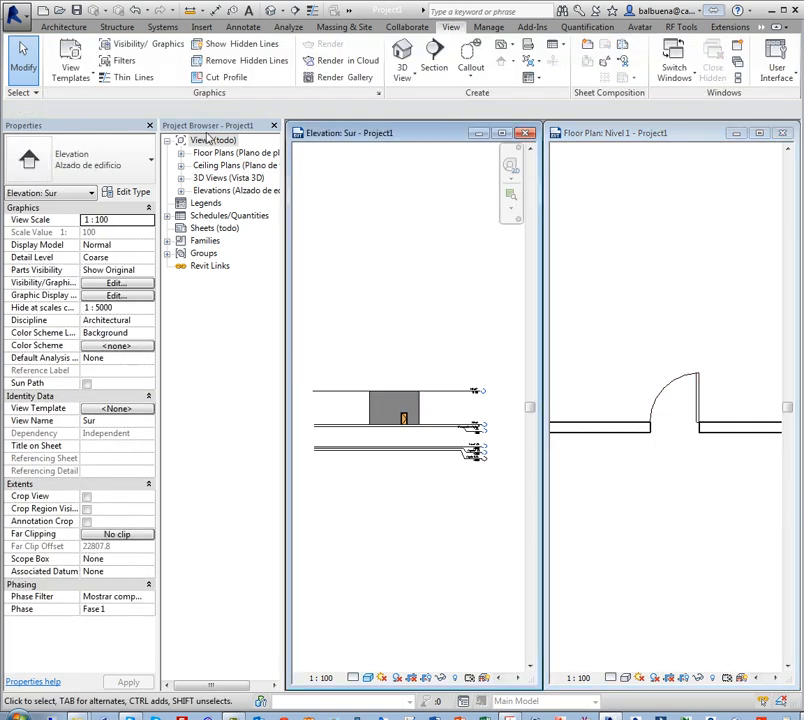
left_click(62, 28)
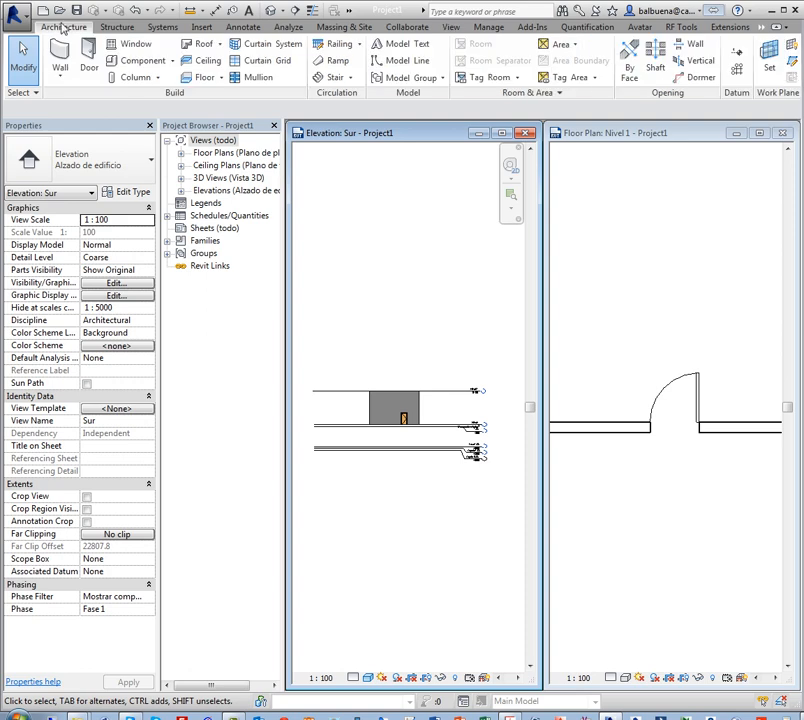
left_click(763, 31)
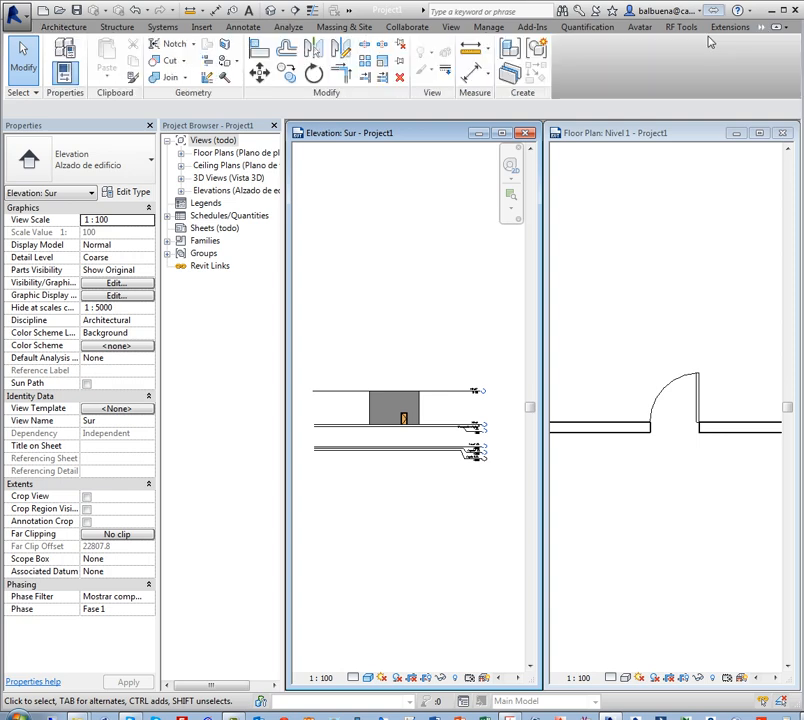
Draw one horizontal Genérico - 200 mm wall, 2400 mm long, above the door in the Nivel 1 floor plan.
left_click(604, 346)
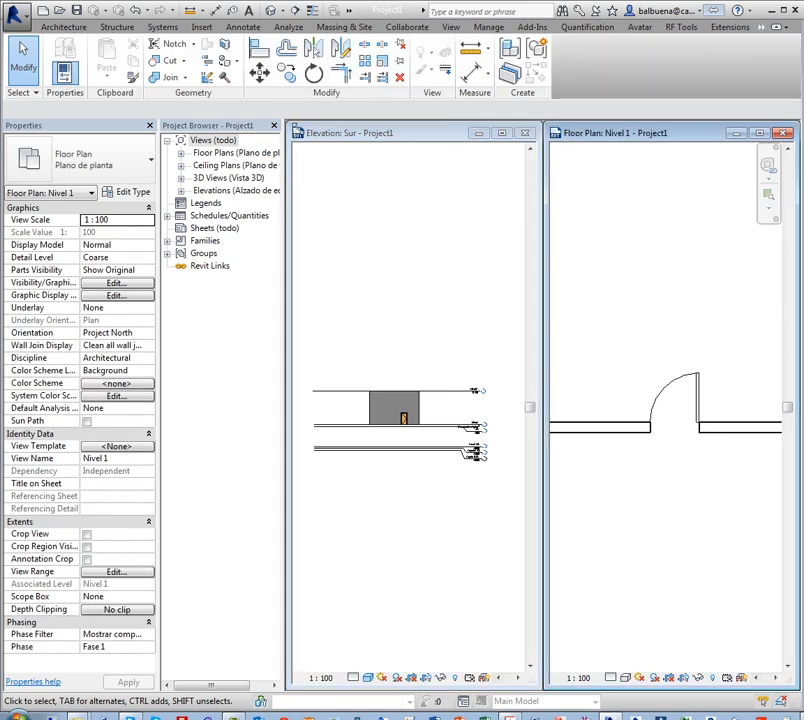
key("w")
key("a")
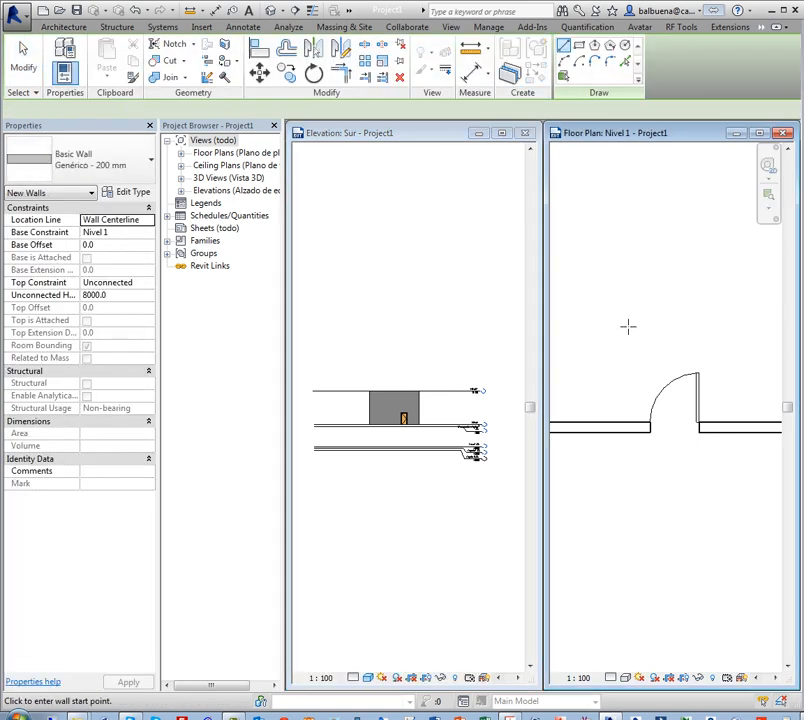
left_click(589, 321)
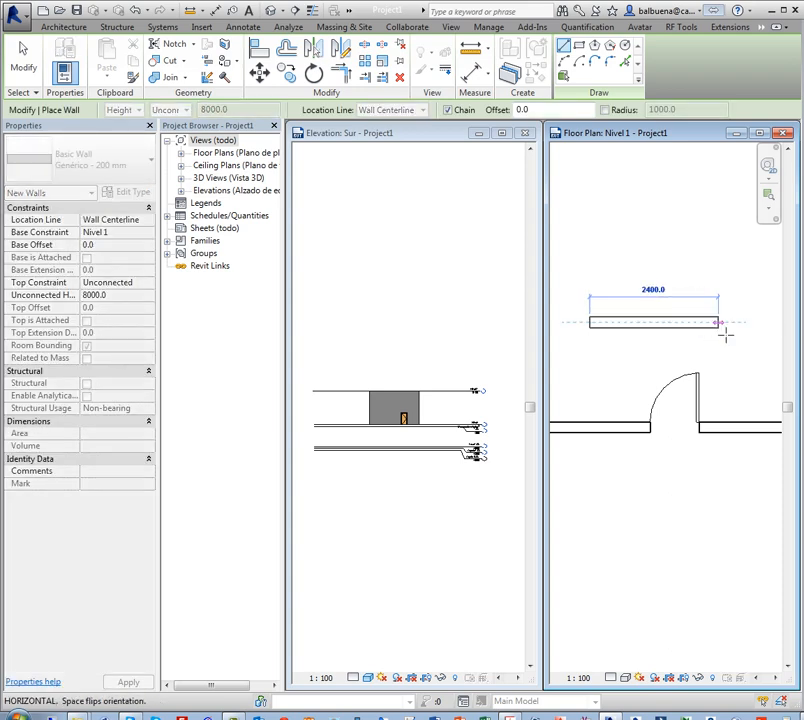
left_click(724, 330)
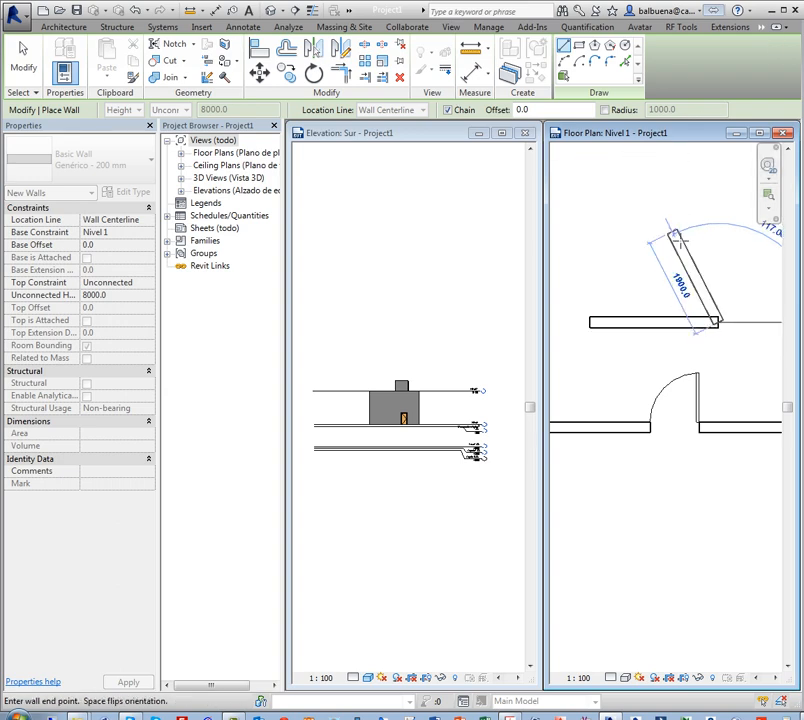
key("Escape")
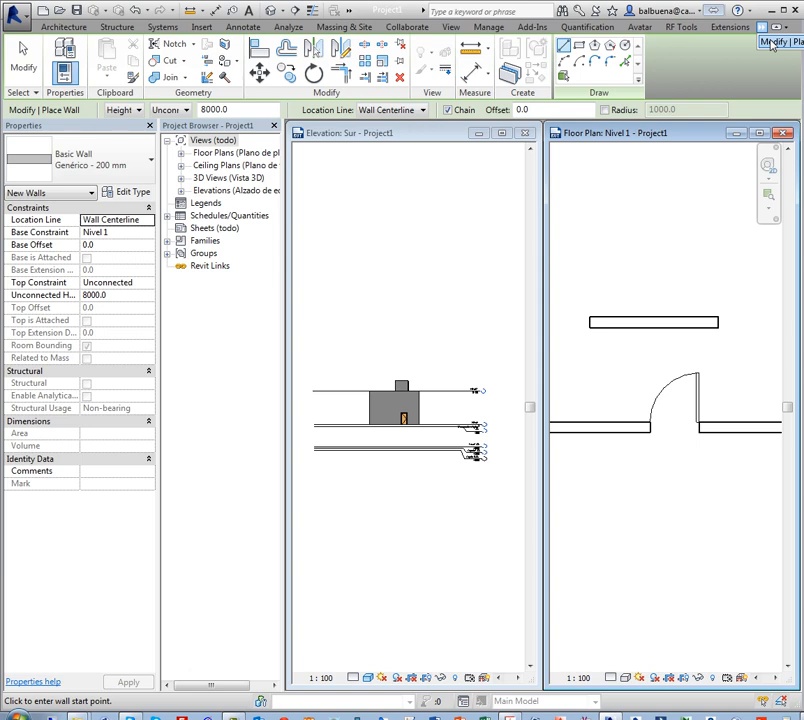
mouse_move(657, 280)
middle_mouse_down()
mouse_move(607, 262)
mouse_move(688, 337)
mouse_move(705, 317)
mouse_move(642, 341)
middle_mouse_up()
key("Escape")
Select the short wall above the door in the Nivel 1 floor plan to show its contextual tools.
scroll(645, 245, "down", 3)
scroll(702, 310, "down", 1)
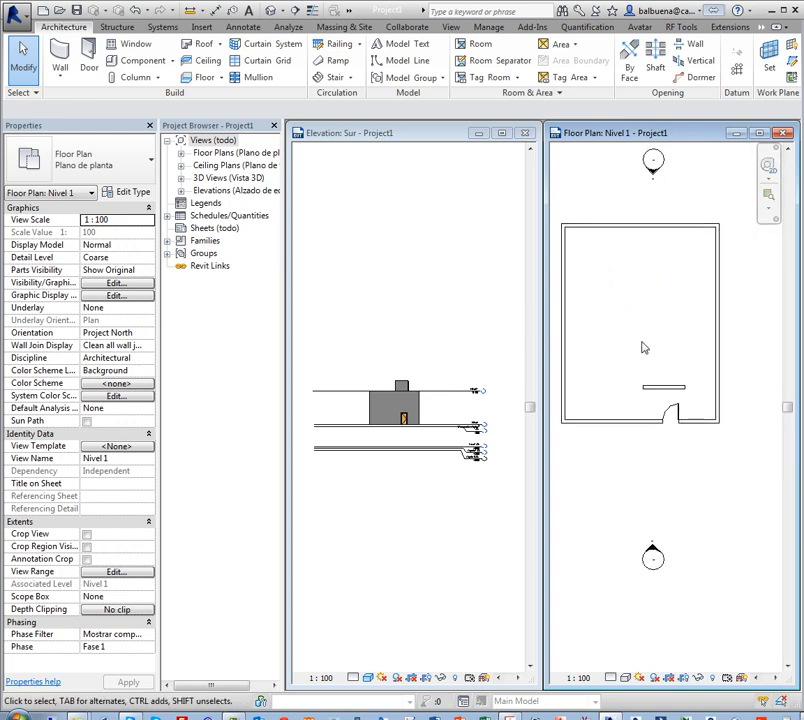
left_click(664, 389)
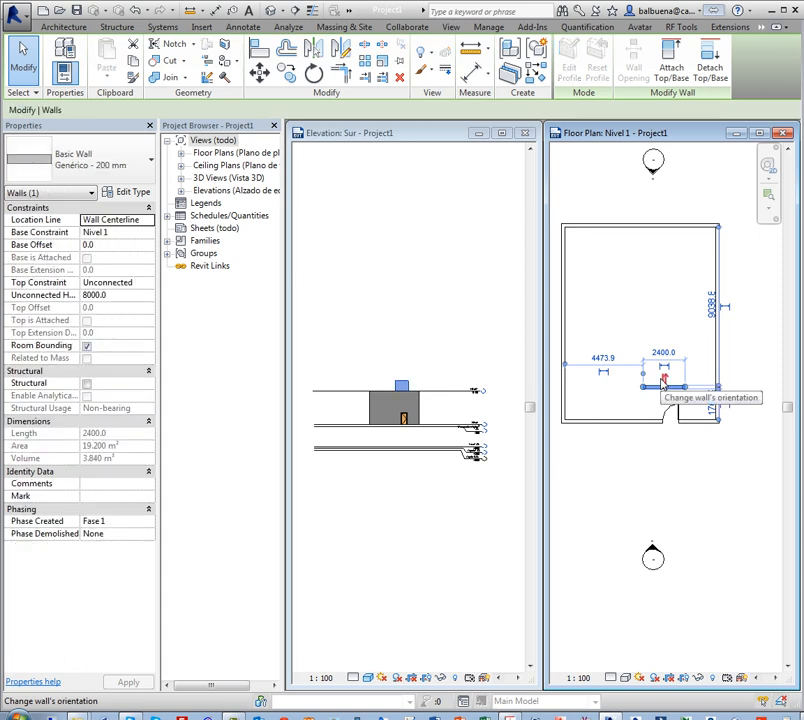
Delete the selected short wall above the door in the Nivel 1 floor plan.
key("Delete")
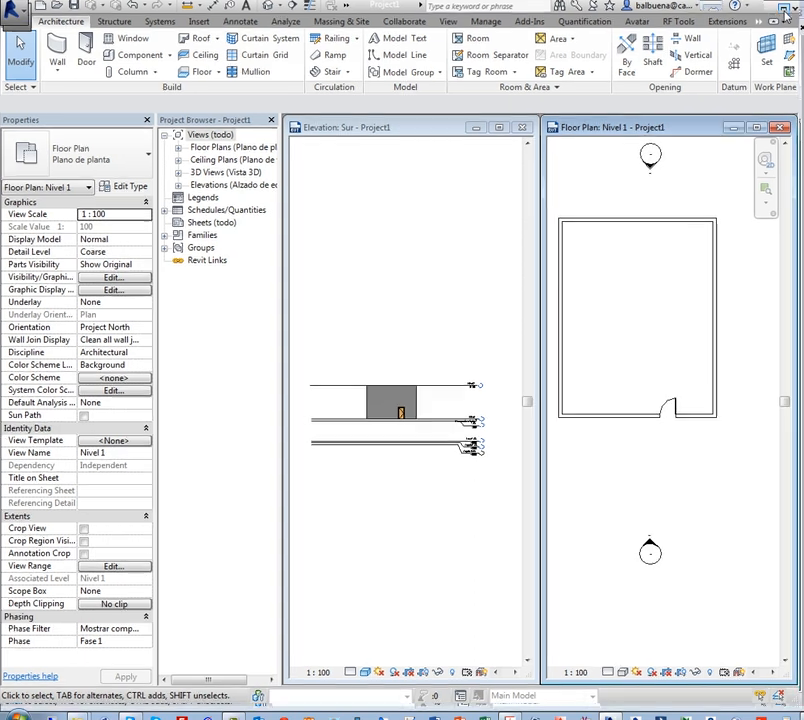
Reorder the ribbon so that Modify sits between Manage and Add-Ins.
left_click(777, 25)
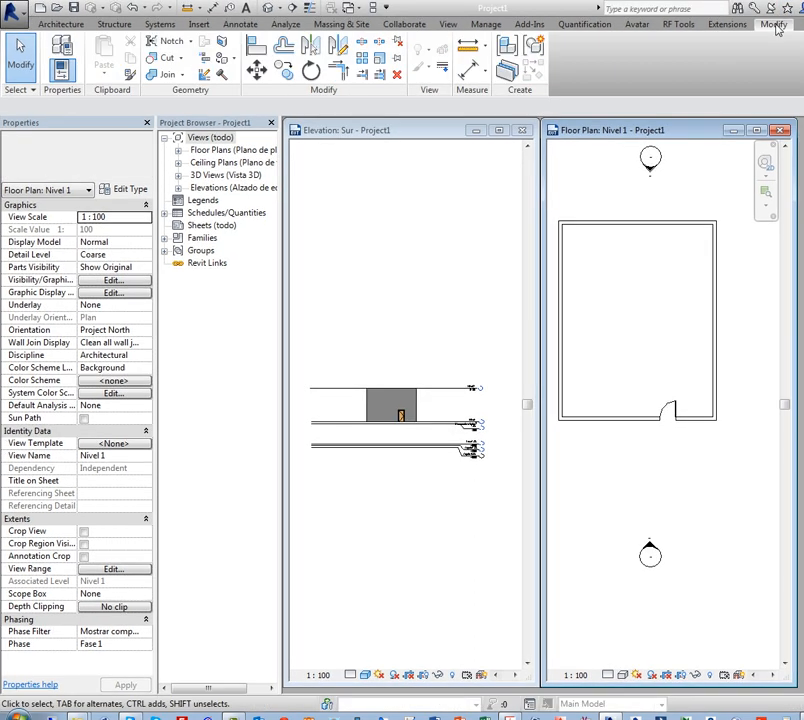
left_click_drag(777, 25, 724, 28)
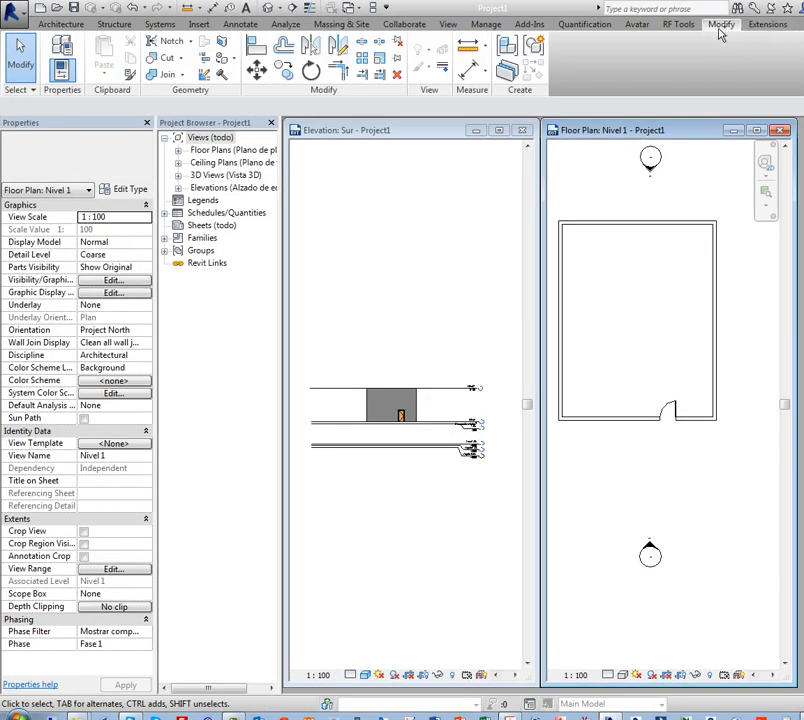
left_click(721, 26)
left_click_drag(721, 28, 545, 26)
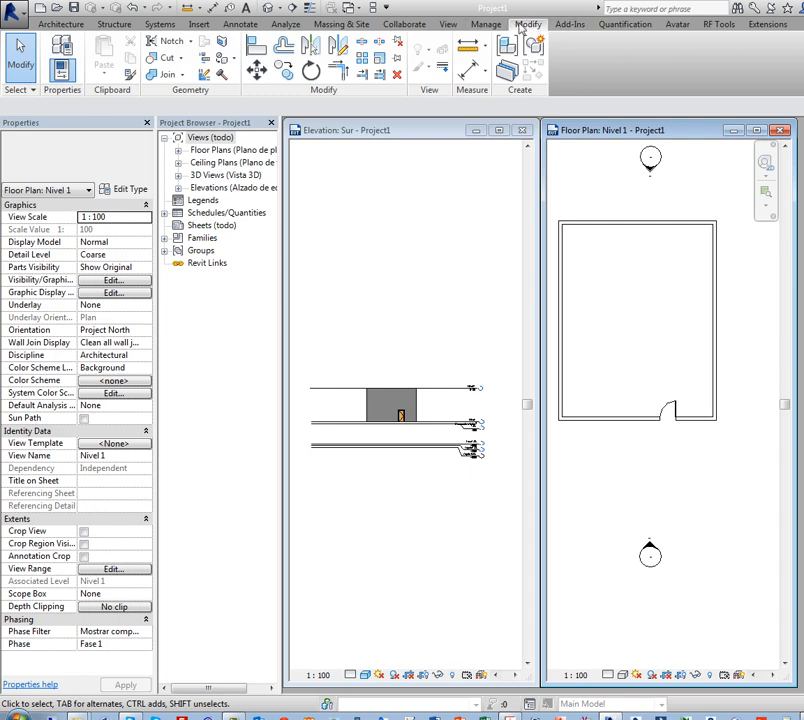
Restore the Revit window down, reposition it over the course PDF and widen it to cover the screen width.
left_click(800, 8)
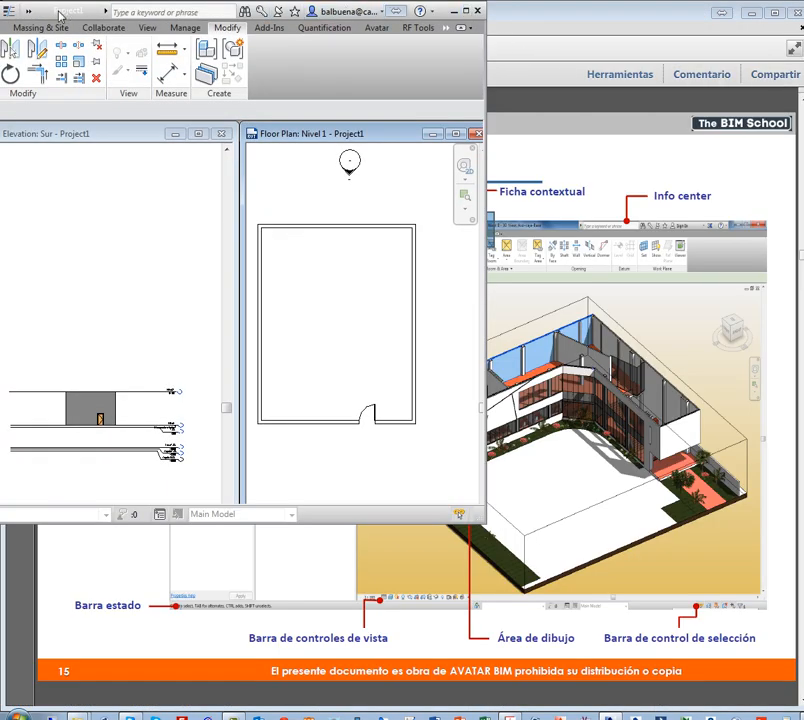
left_click_drag(61, 14, 1, 14)
left_click_drag(493, 227, 803, 227)
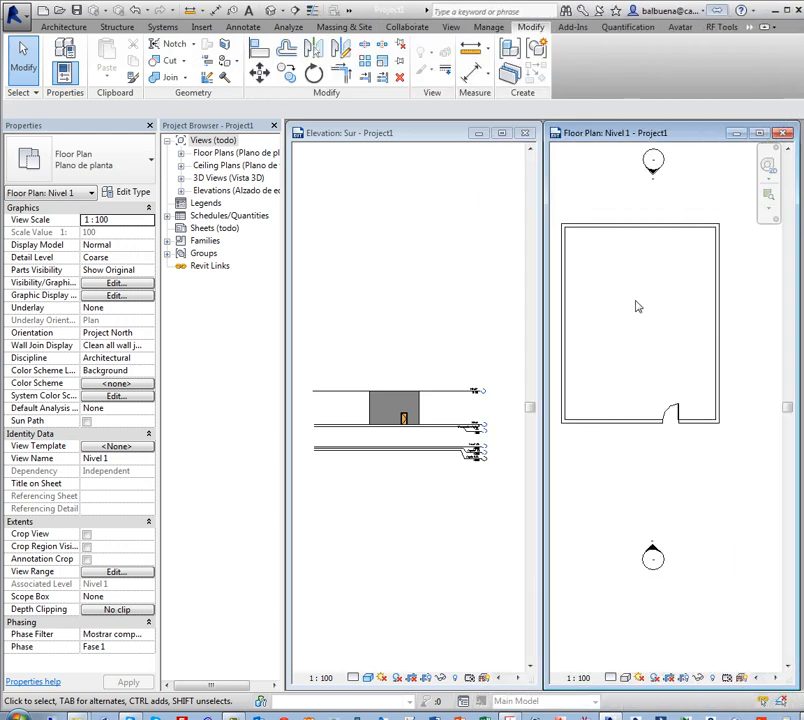
Start the Wall tool to review its Place Wall contextual tools, consult the course PDF, and leave the tool without drawing.
key("w")
key("a")
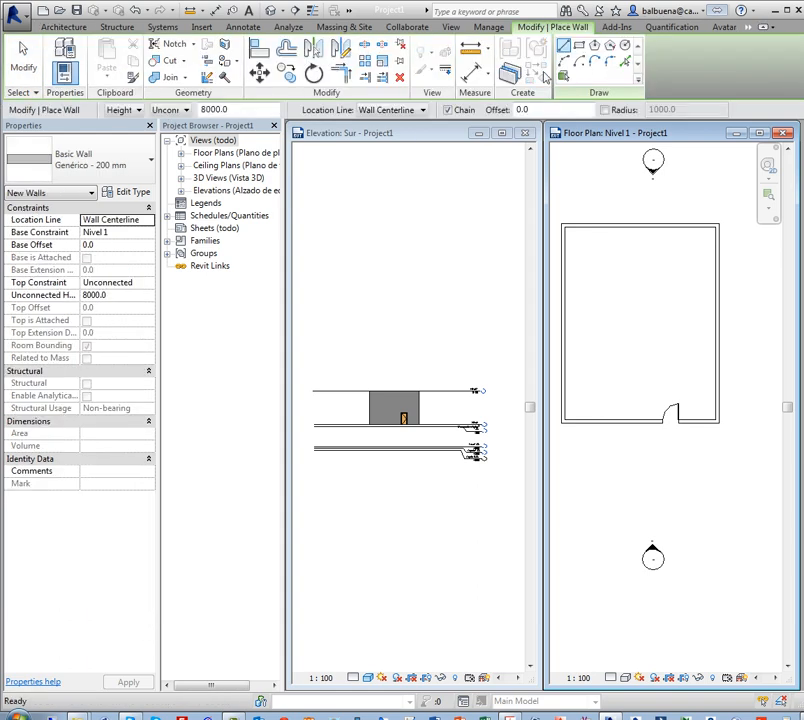
key("ctrl")
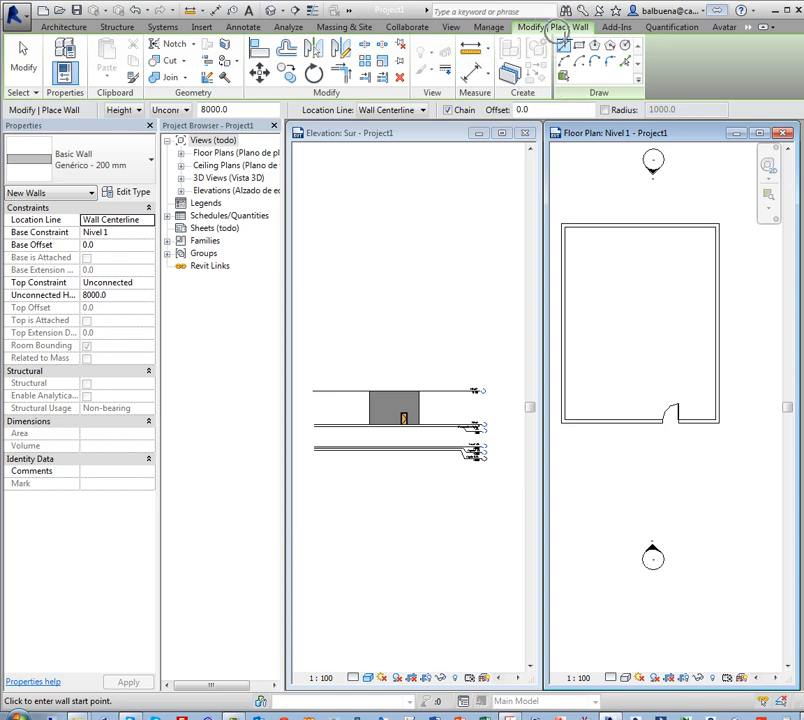
key("ctrl")
key("ctrl")
key("ctrl")
key("ctrl")
left_click(509, 717)
middle_click_drag(660, 361, 679, 401)
key("Escape")
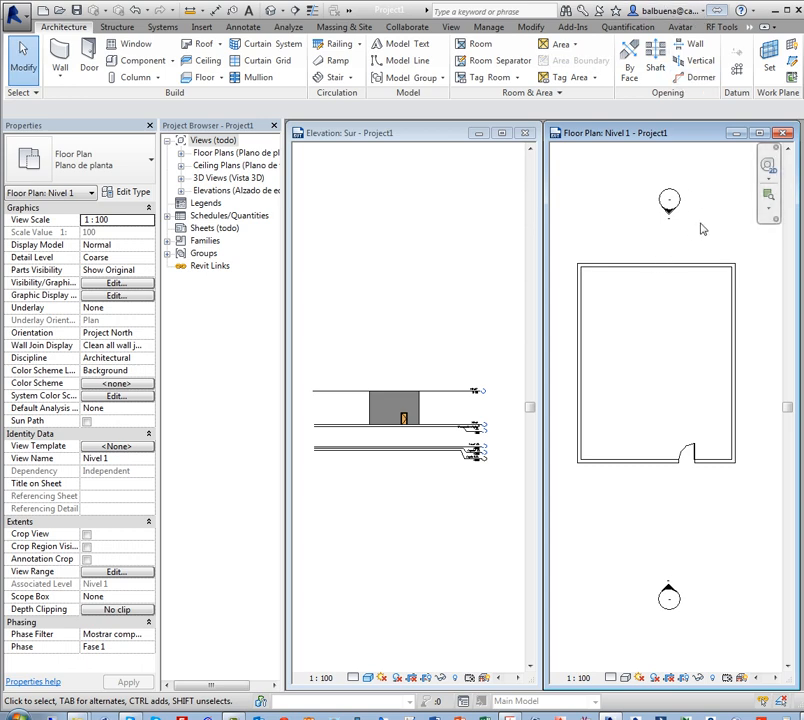
Open the About Autodesk Revit 2014 information, highlight the update release line under the build, and close it.
scroll(644, 272, "down", 5)
middle_click_drag(708, 271, 705, 315)
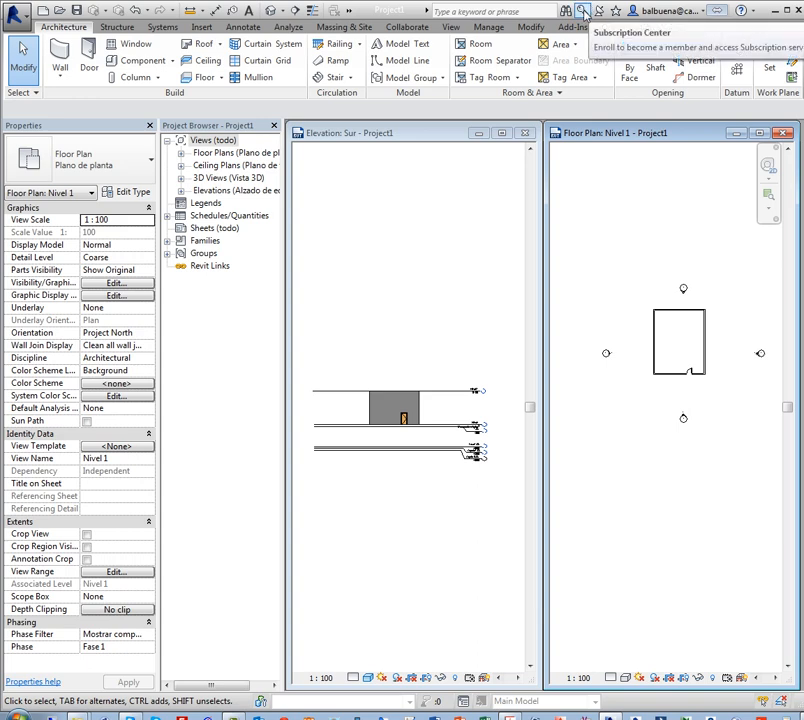
left_click(753, 11)
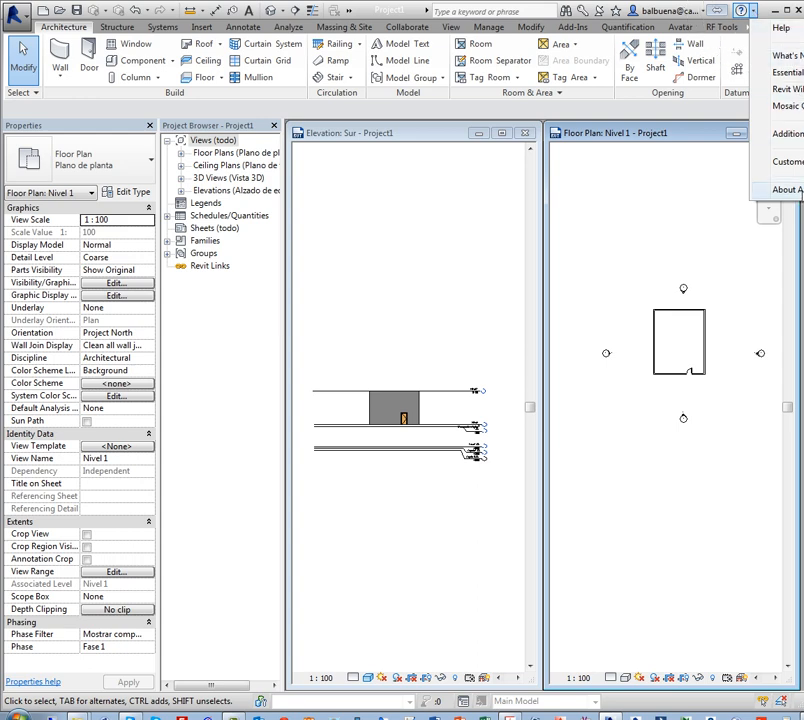
left_click(799, 190)
left_click_drag(683, 185, 407, 135)
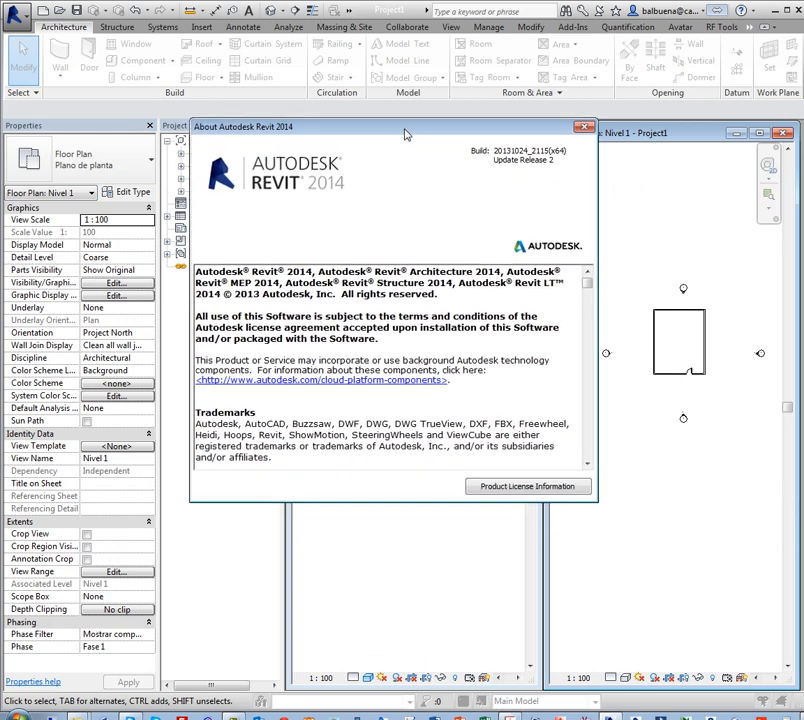
left_click_drag(490, 159, 560, 165)
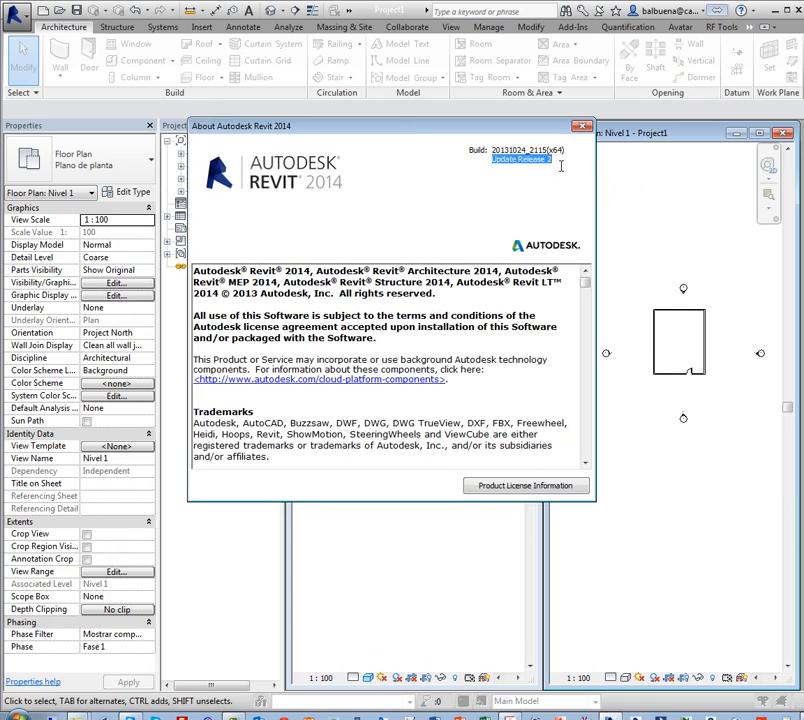
left_click(550, 166)
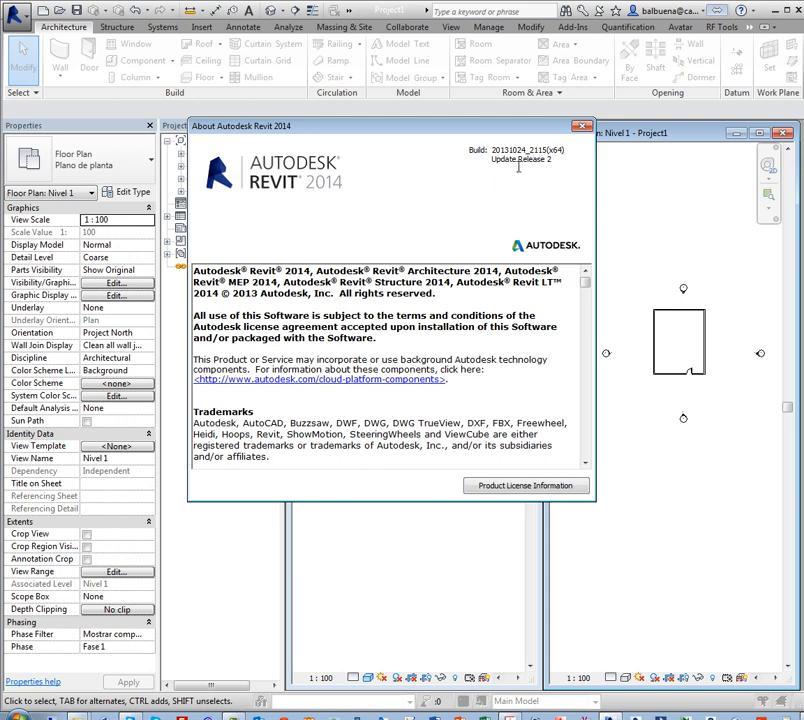
left_click_drag(501, 159, 575, 166)
left_click(572, 170)
left_click(582, 126)
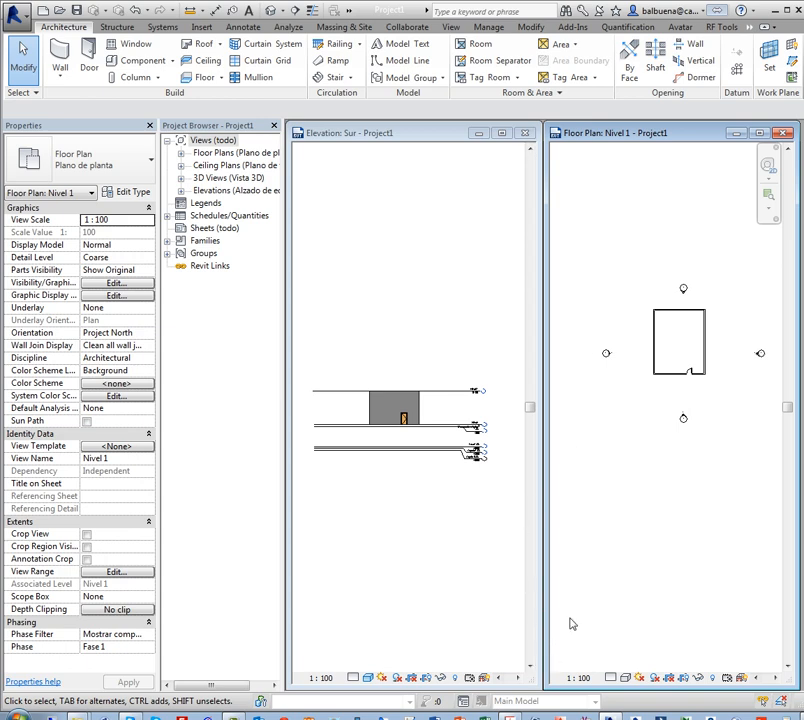
Open the Autodesk.com/revit page from the additional help resources.
left_click(754, 12)
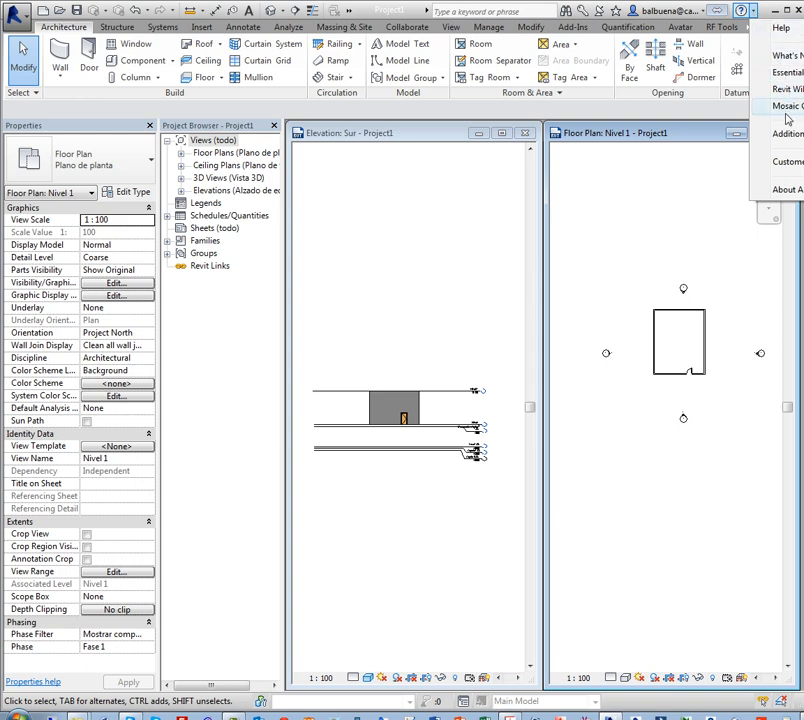
mouse_move(793, 141)
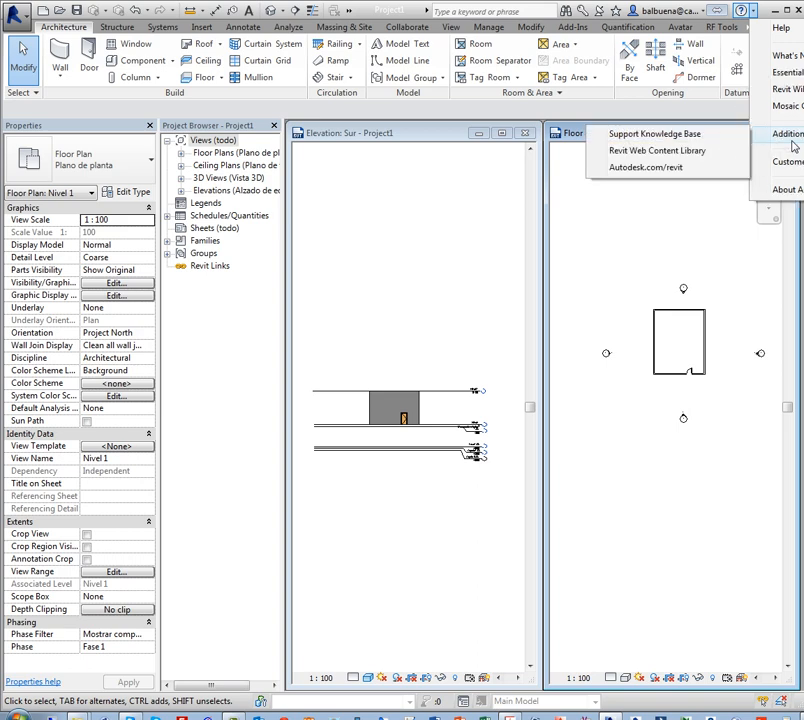
left_click(672, 170)
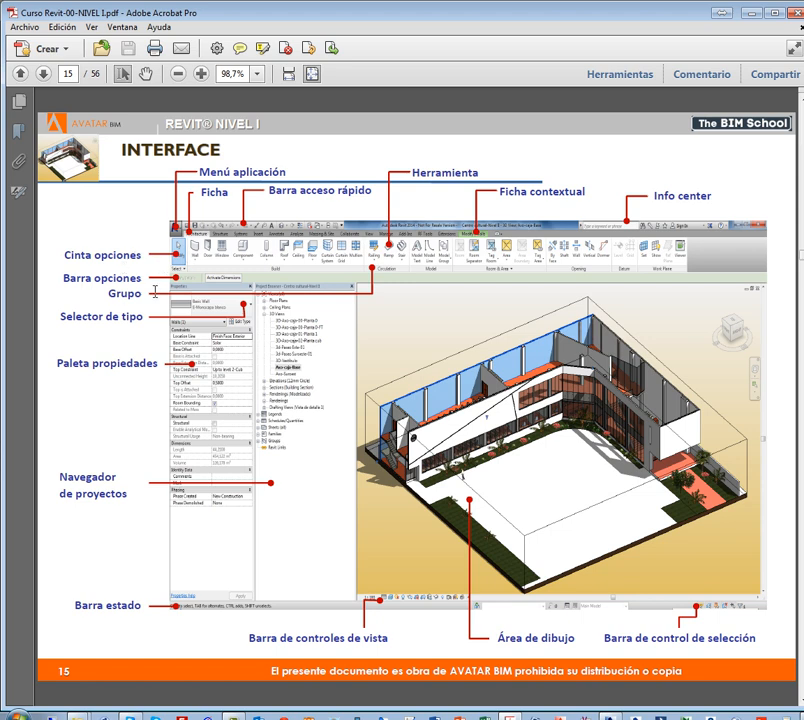
Mark the Barra opciones label in the course PDF's INTERFACE diagram.
left_click_drag(145, 283, 63, 284)
left_click(92, 281)
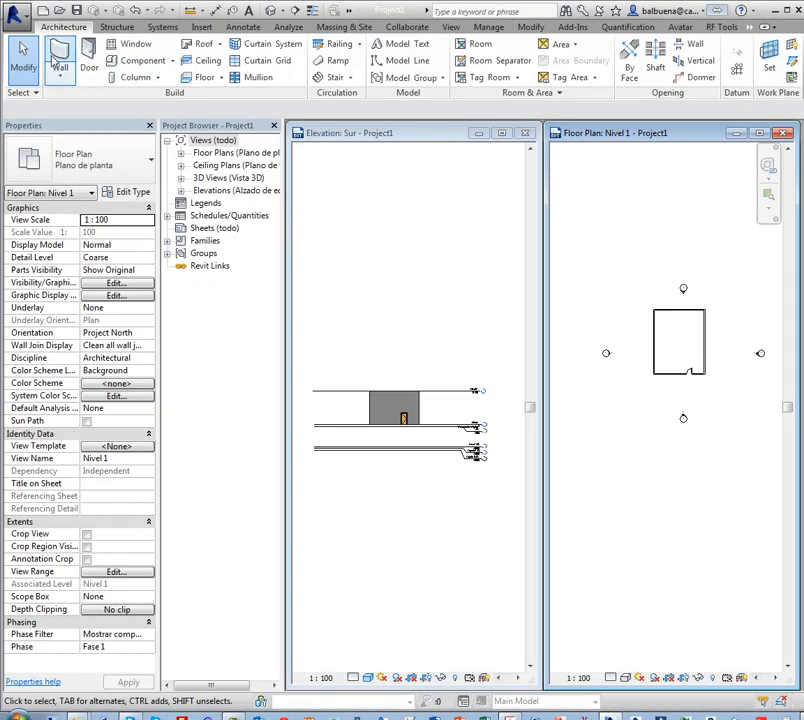
In Revit, start the Wall tool and the Ceiling tool in turn to compare their options, dismissing the save reminder.
left_click(57, 57)
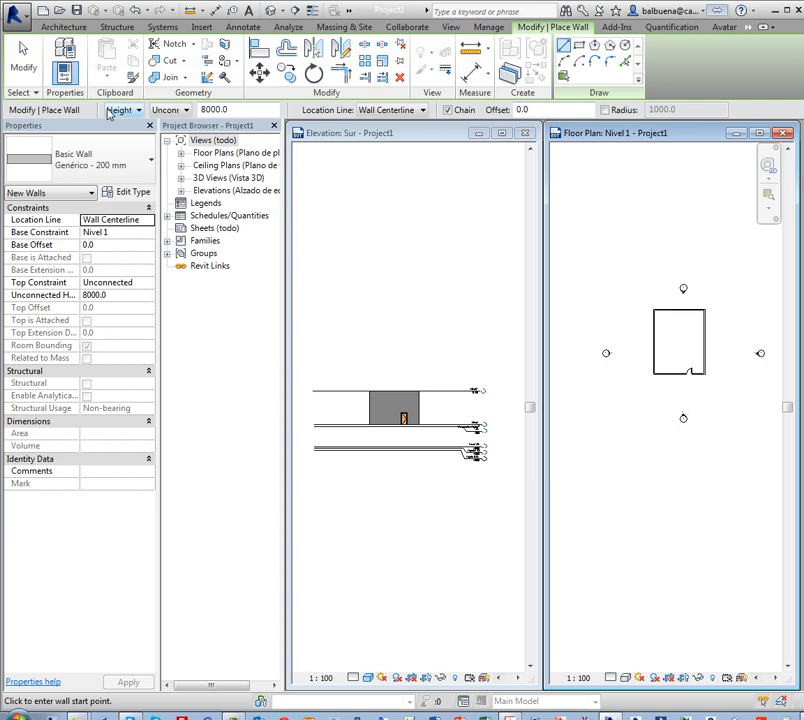
left_click(70, 27)
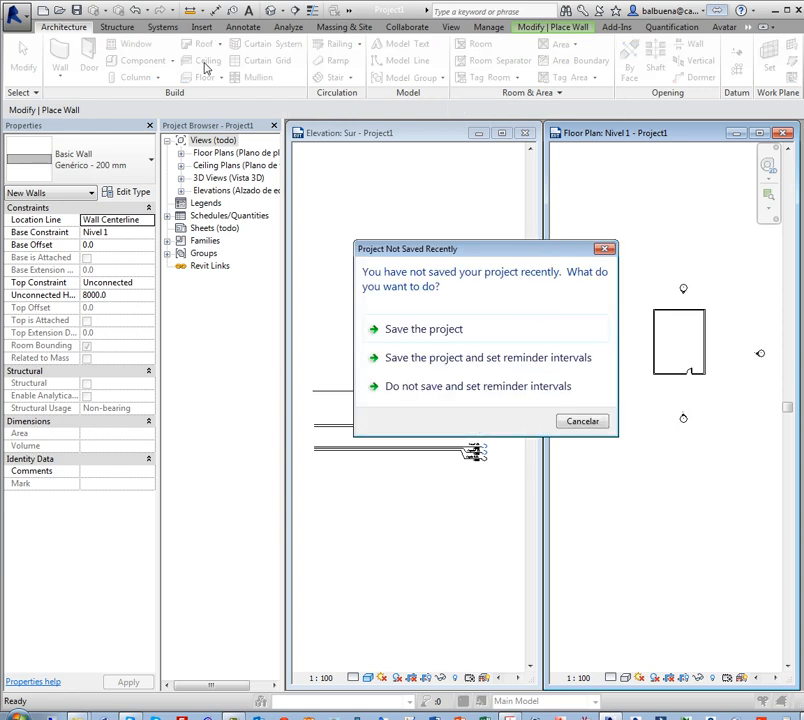
key("Escape")
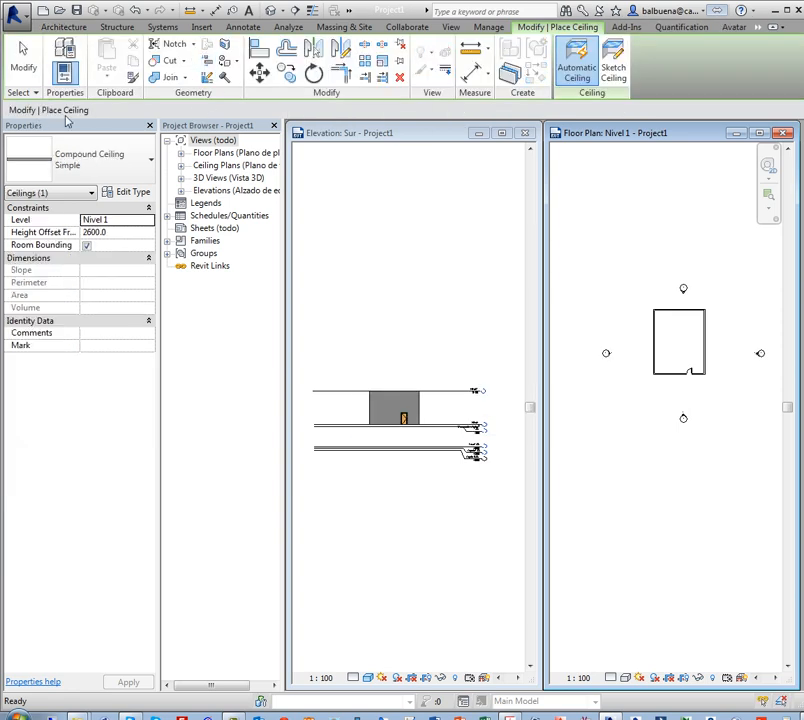
Try the Isolated foundation tool without loading a family, and start the structural Beam tool to review its placement options.
left_click(116, 28)
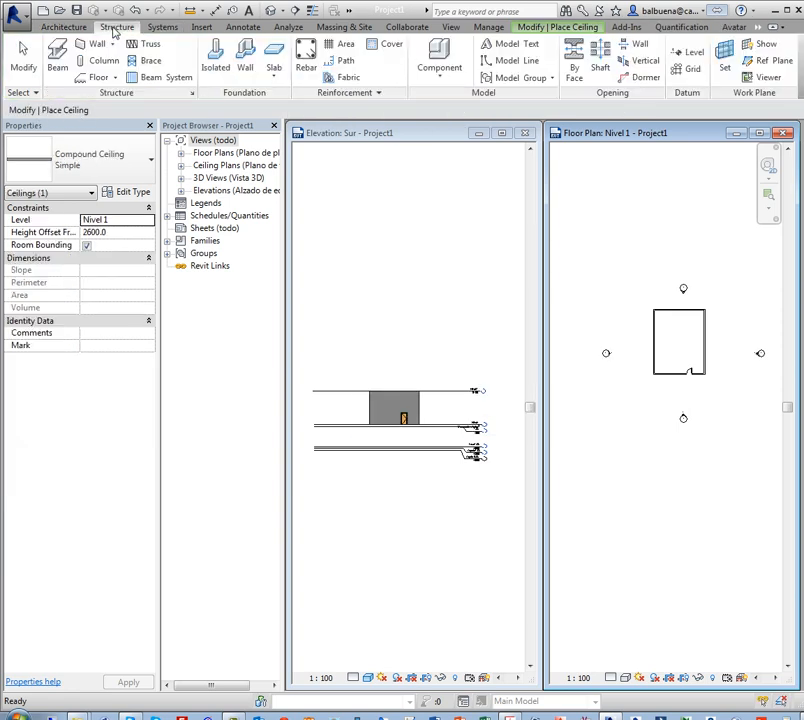
left_click(214, 55)
left_click(588, 375)
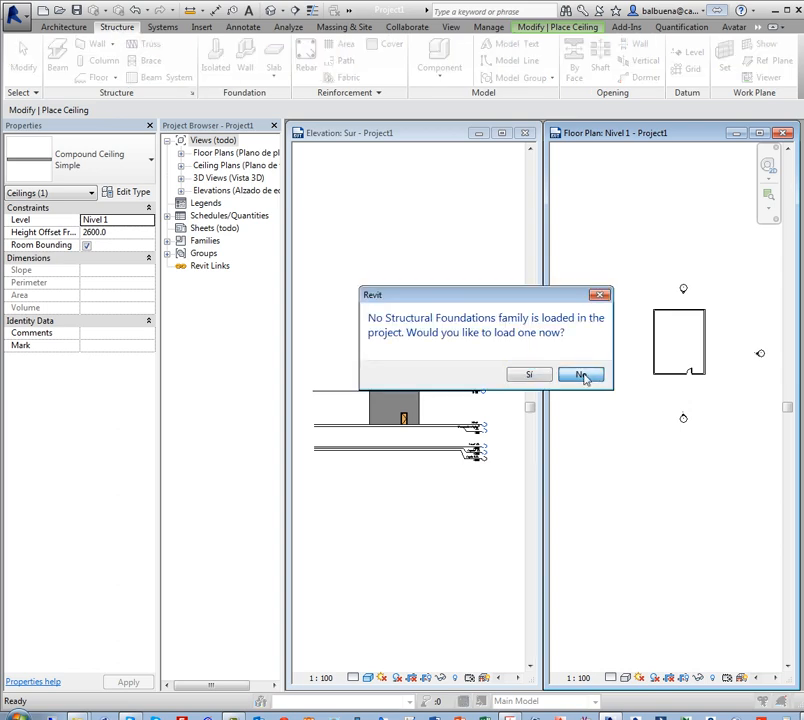
left_click(57, 58)
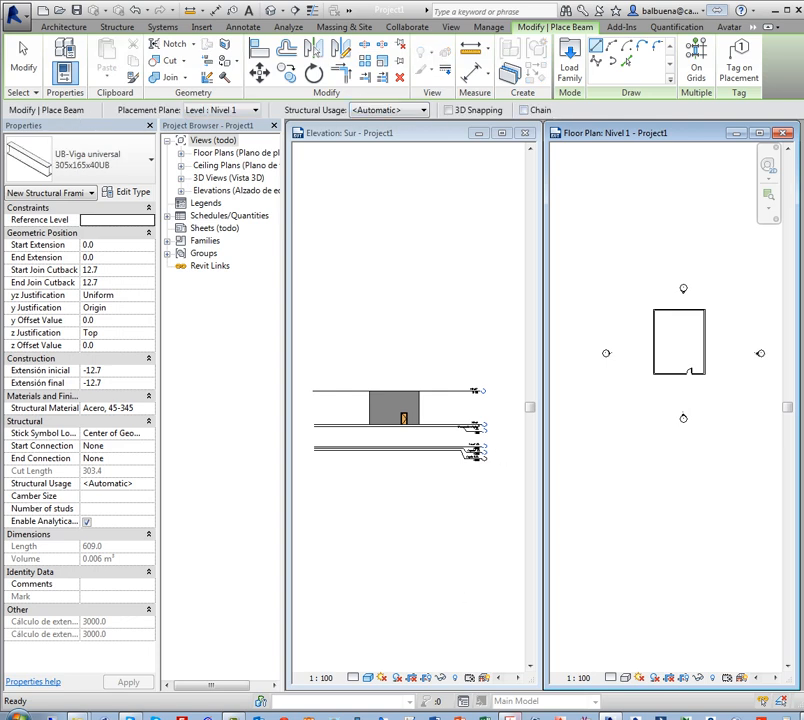
Switch to the course PDF in Acrobat and mark the Properties palette, Project Browser and drawing area in the INTERFACE diagram.
left_click(510, 716)
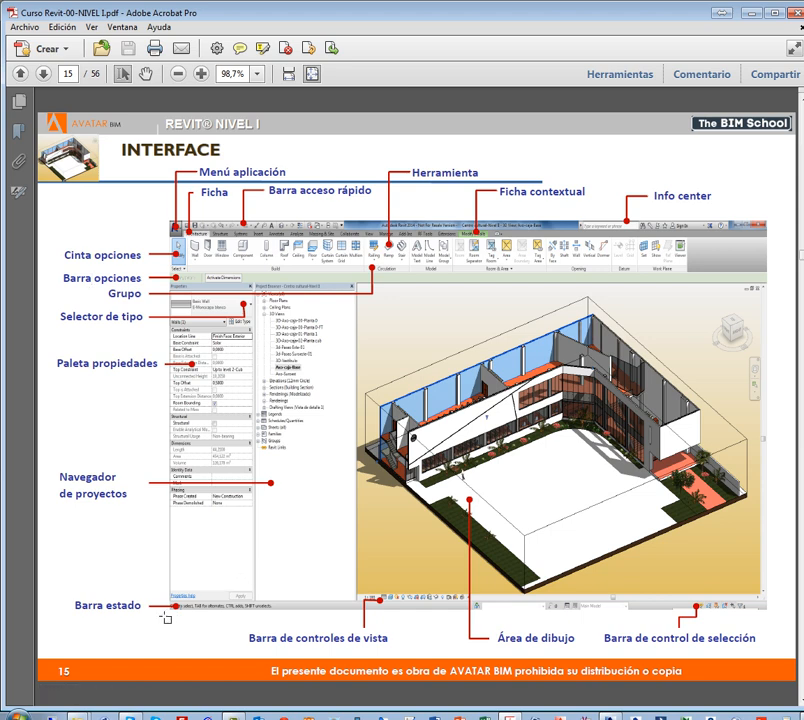
left_click_drag(166, 617, 257, 275)
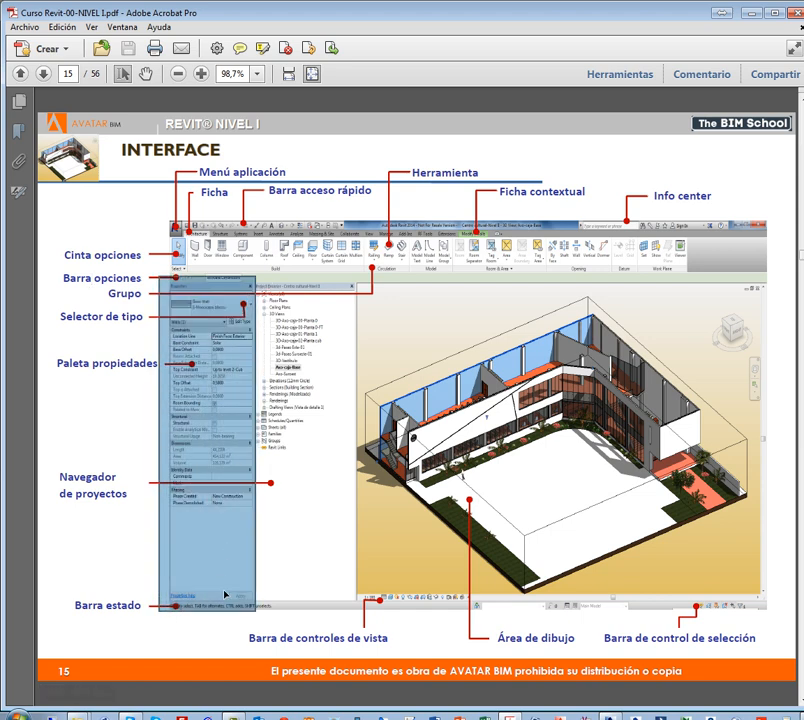
left_click_drag(257, 613, 364, 285)
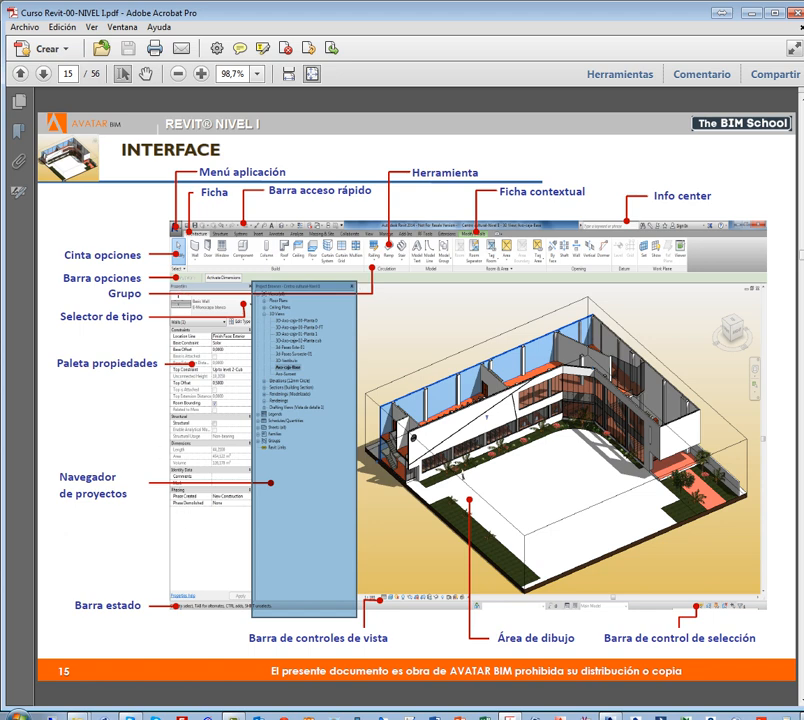
left_click_drag(172, 290, 356, 286)
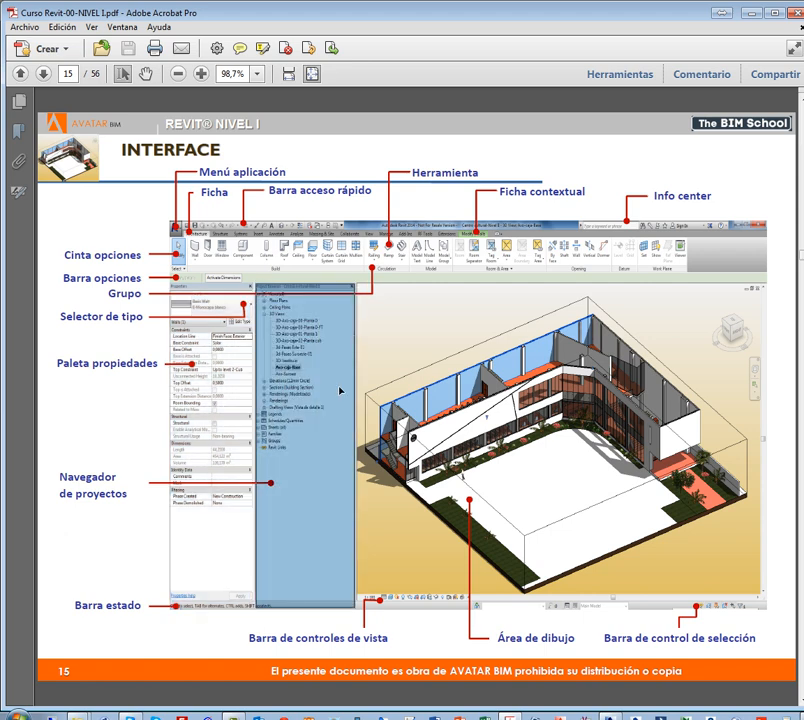
mouse_move(357, 283)
left_mouse_down()
mouse_move(651, 569)
mouse_move(770, 607)
left_mouse_up()
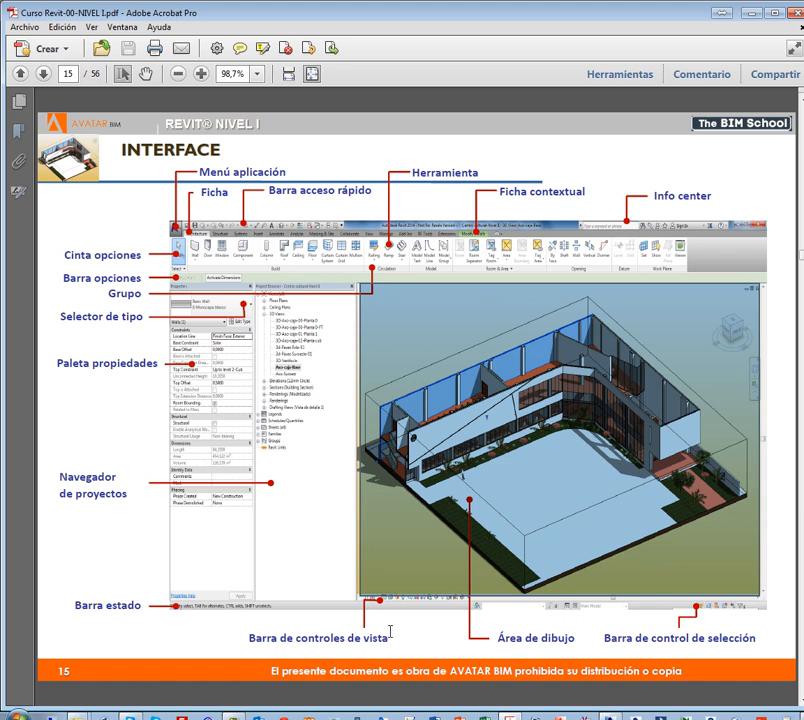
Switch back to Revit and activate the Sur elevation, leaving the Beam tool.
left_click(801, 716)
left_click(746, 678)
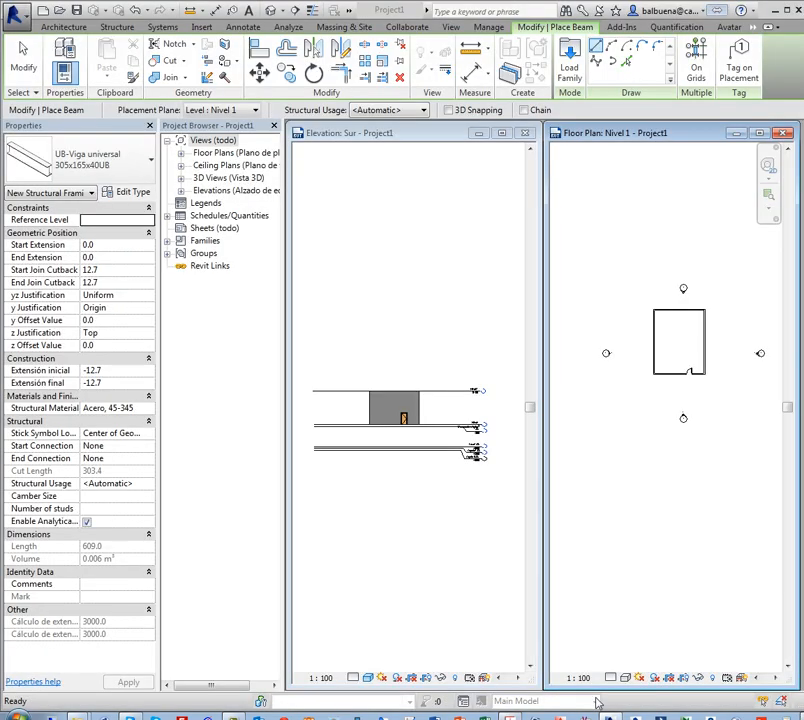
left_click(413, 565)
left_click(432, 443)
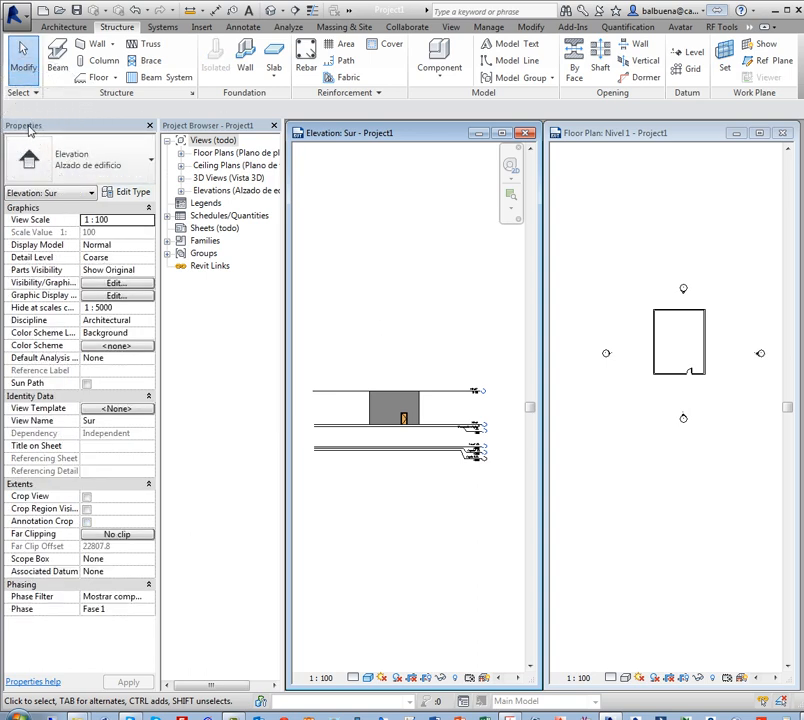
Float the Properties palette over the drawing area, dock it back beside the Project Browser, and widen the docked palettes.
left_click_drag(29, 129, 325, 166)
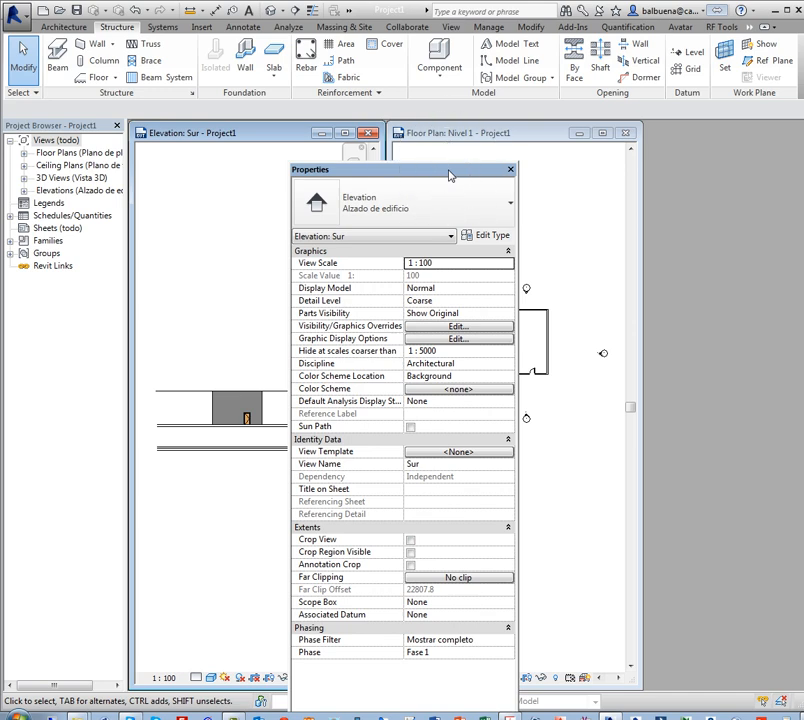
left_click_drag(449, 176, 5, 101)
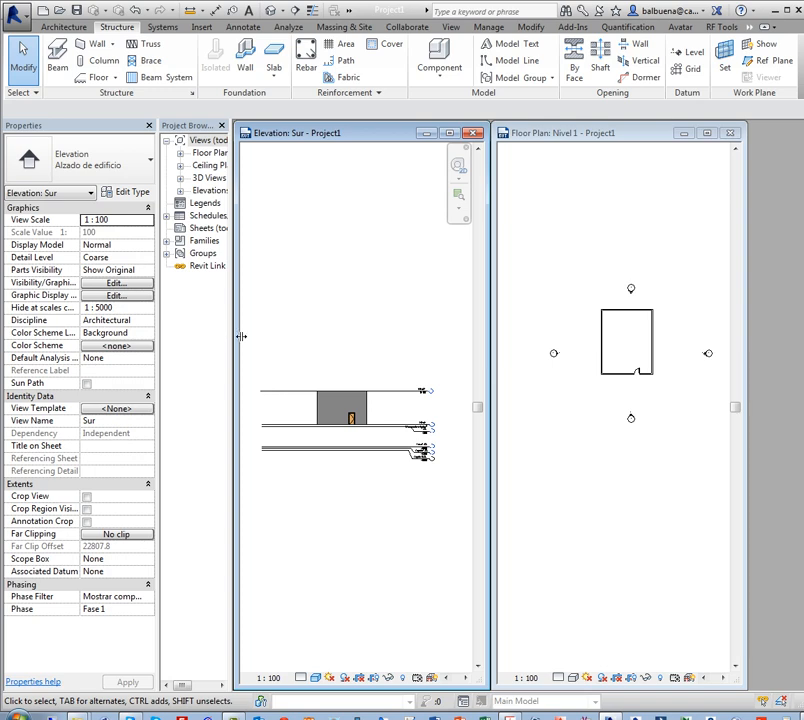
left_click_drag(236, 334, 300, 334)
left_click(247, 335)
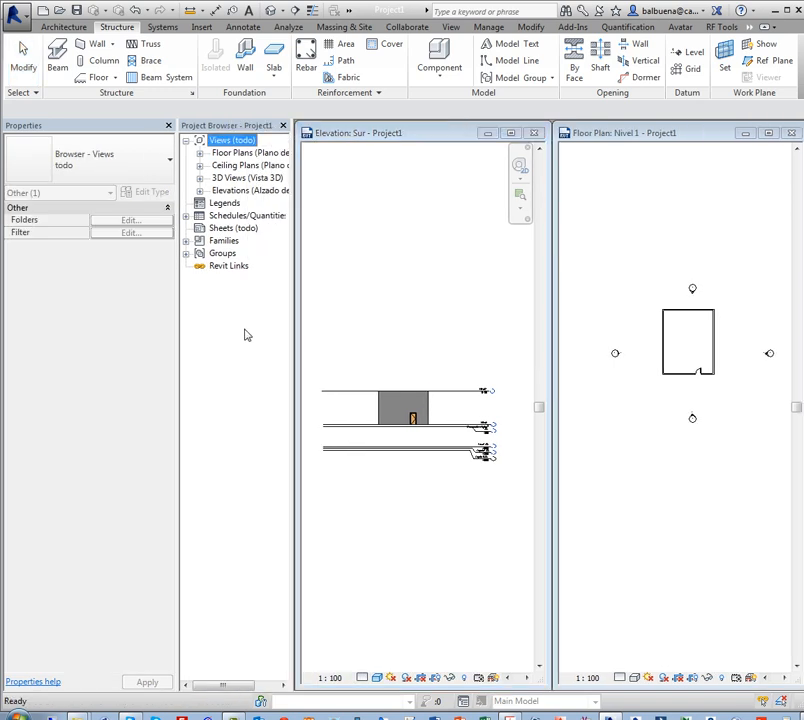
Shift the divider between the docked palettes to narrow the Properties palette and widen the Project Browser.
mouse_move(174, 334)
left_mouse_down()
mouse_move(136, 337)
mouse_move(159, 337)
left_mouse_up()
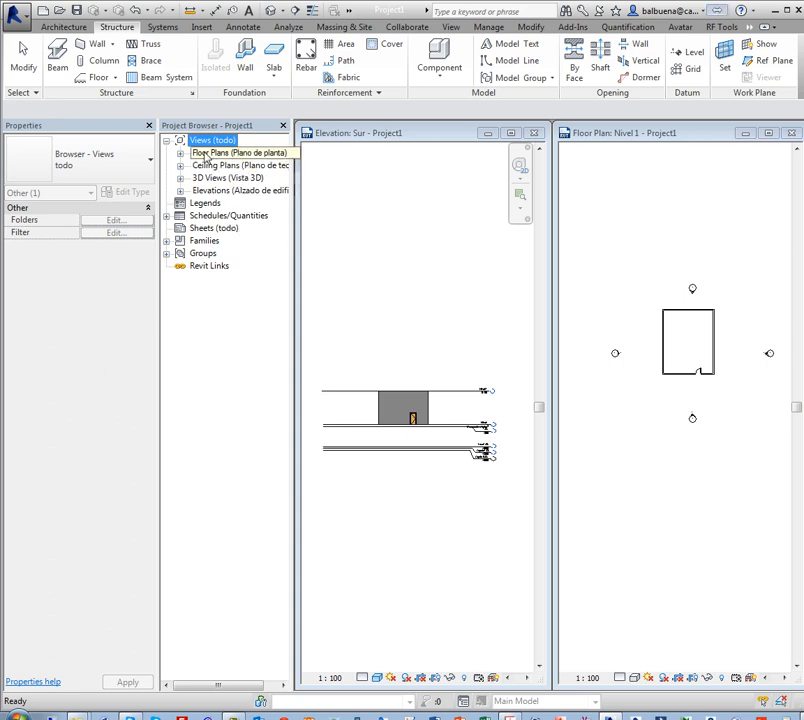
left_click(210, 133)
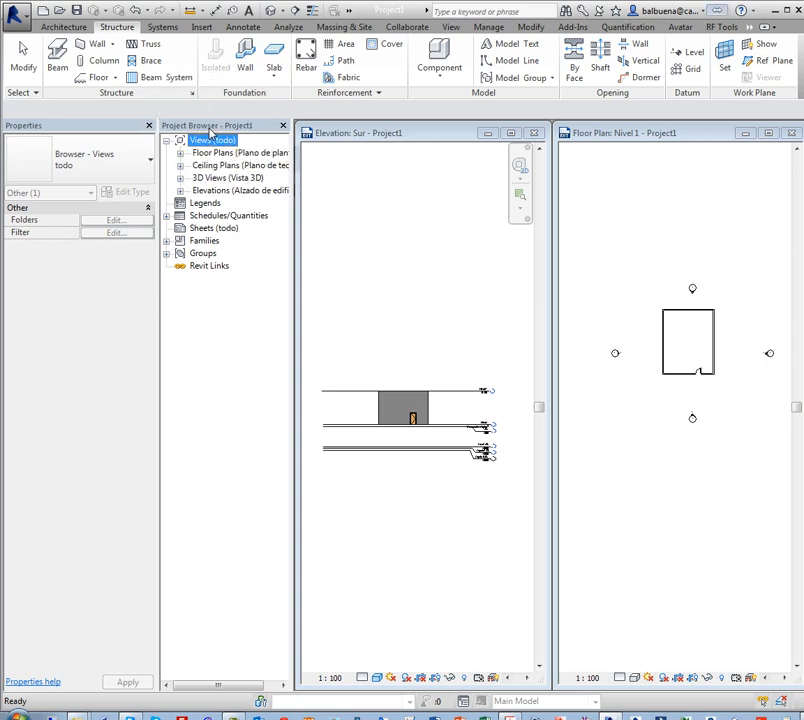
left_click(210, 131)
left_click(210, 131)
Hide the Project Browser and the Properties palette through the user interface visibility options.
left_click(452, 27)
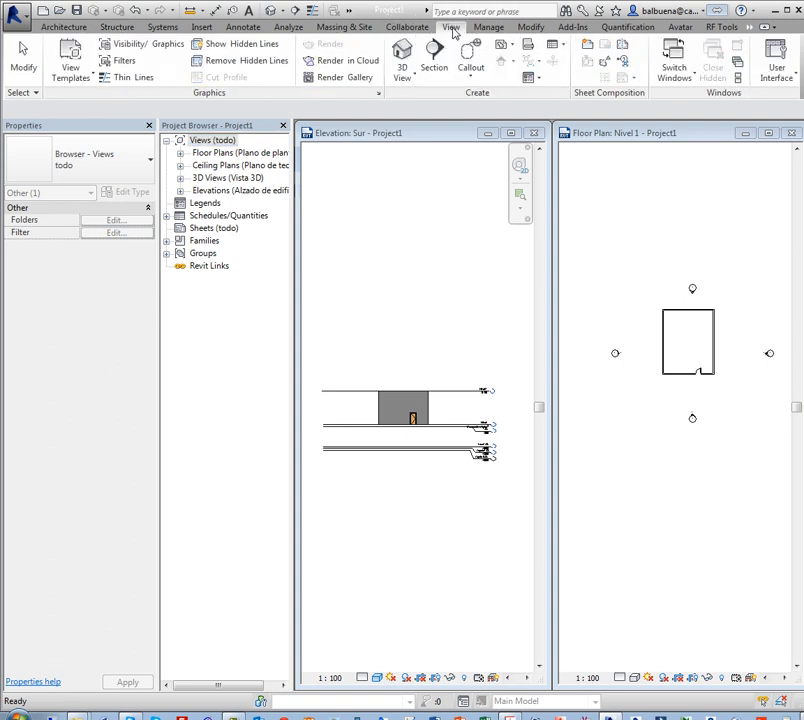
left_click(777, 70)
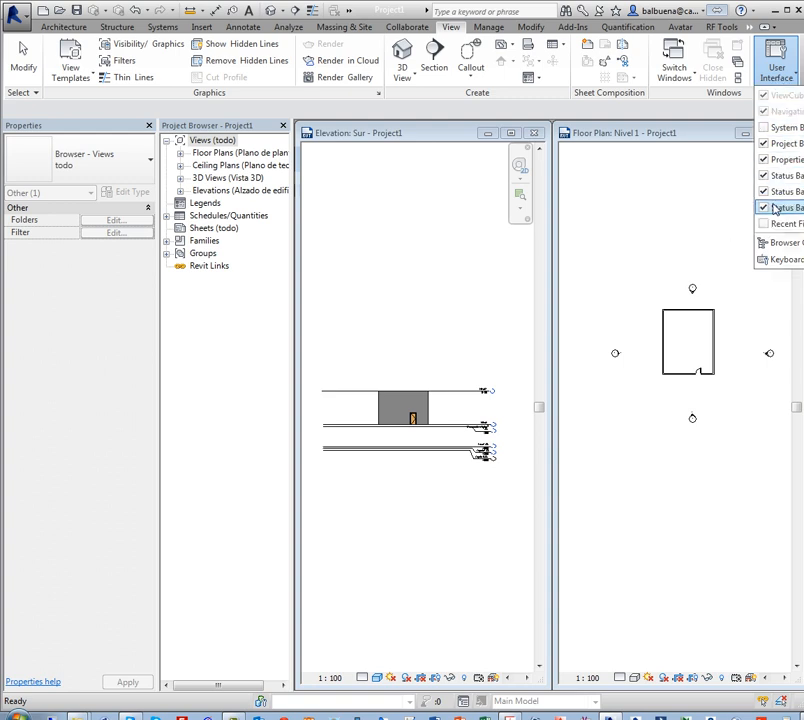
left_click(782, 145)
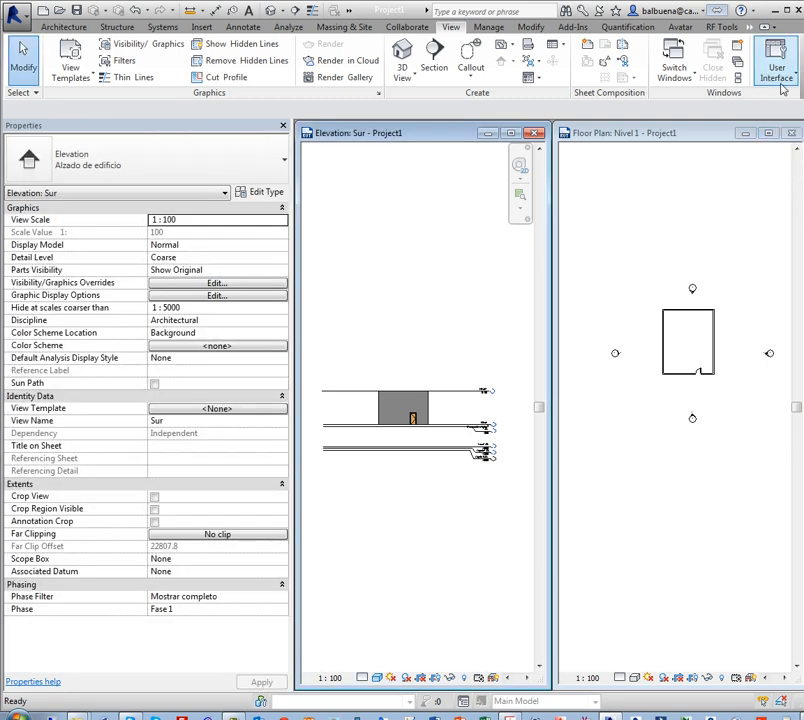
left_click(777, 62)
left_click(762, 161)
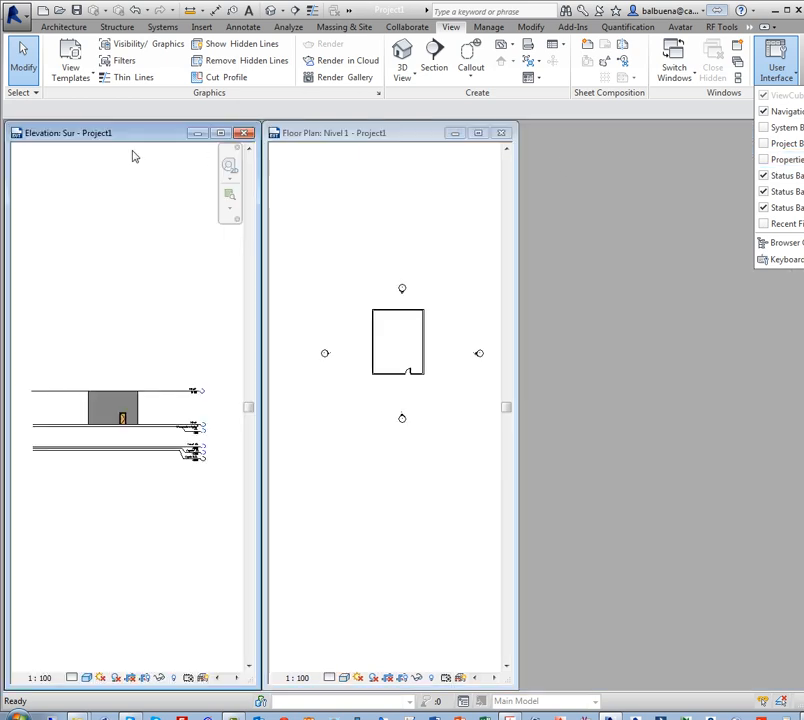
Restore the Properties palette and the Project Browser to the interface.
left_click(765, 160)
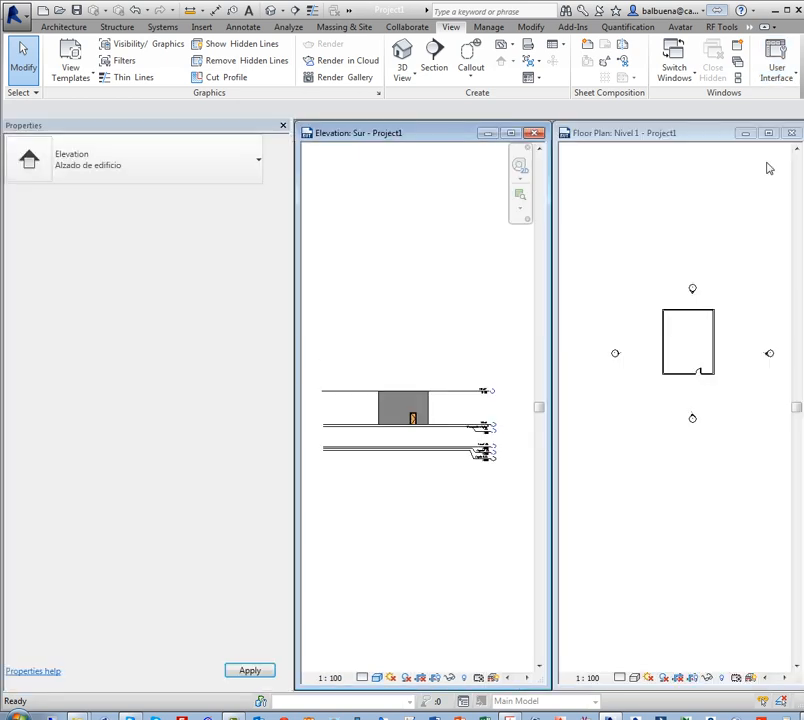
left_click(777, 62)
left_click(770, 144)
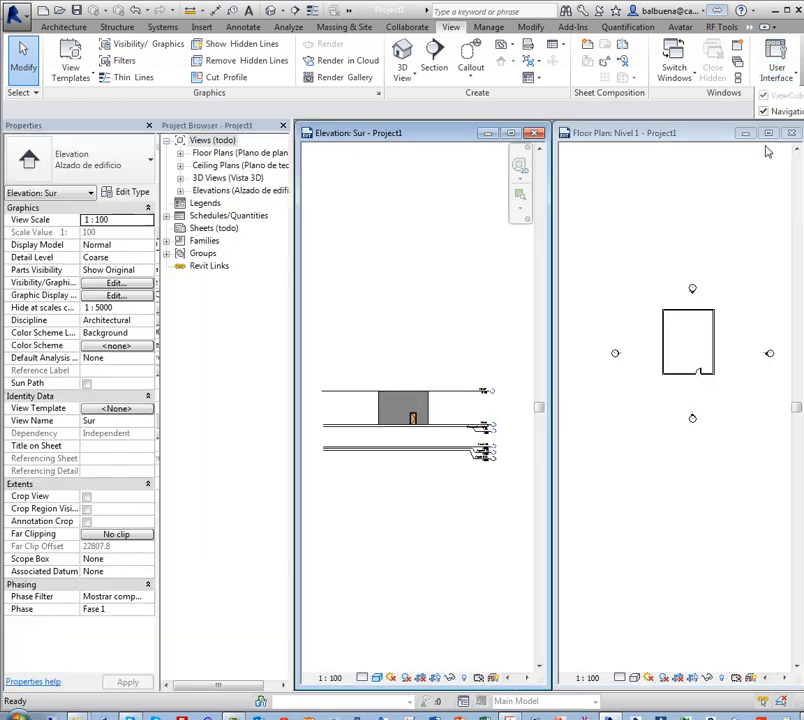
Activate the Nivel 1 floor plan, review the user interface visibility options, and maximize the plan's window.
left_click(671, 229)
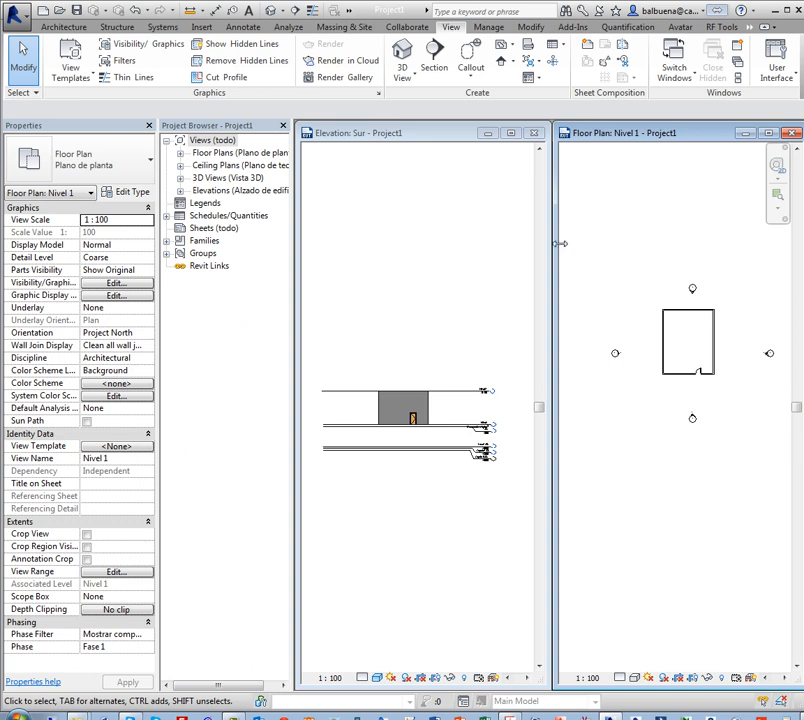
left_click(786, 83)
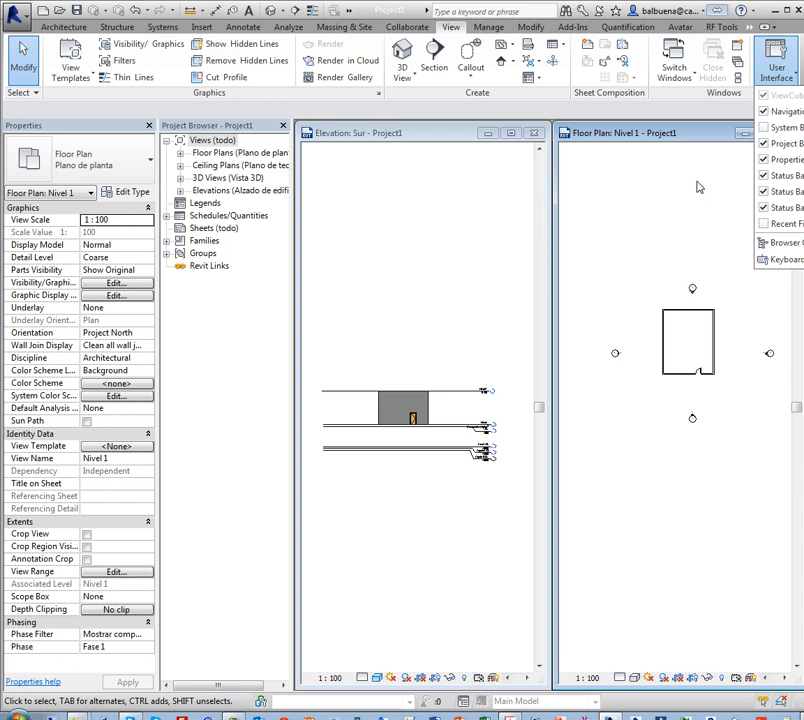
left_click(643, 170)
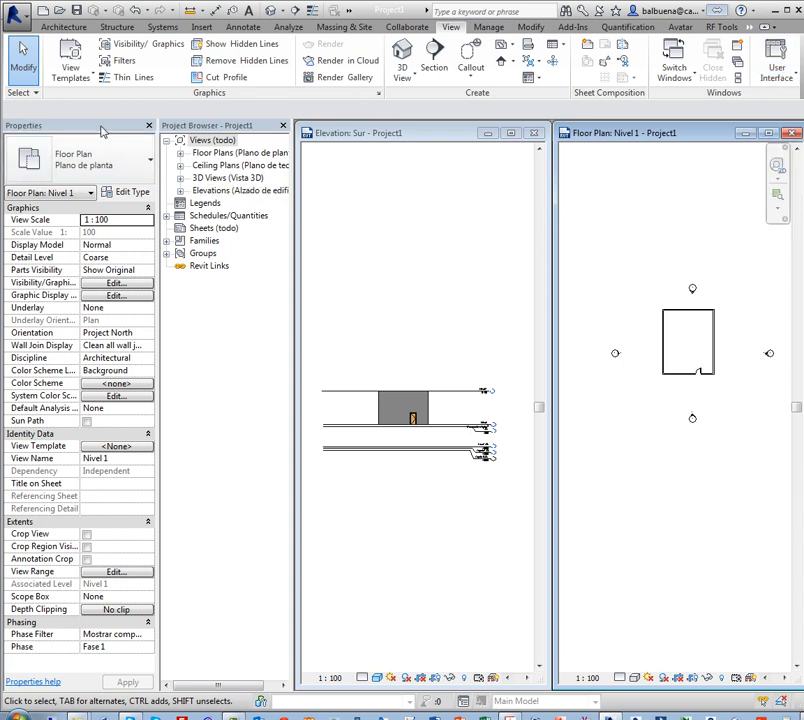
left_click(768, 132)
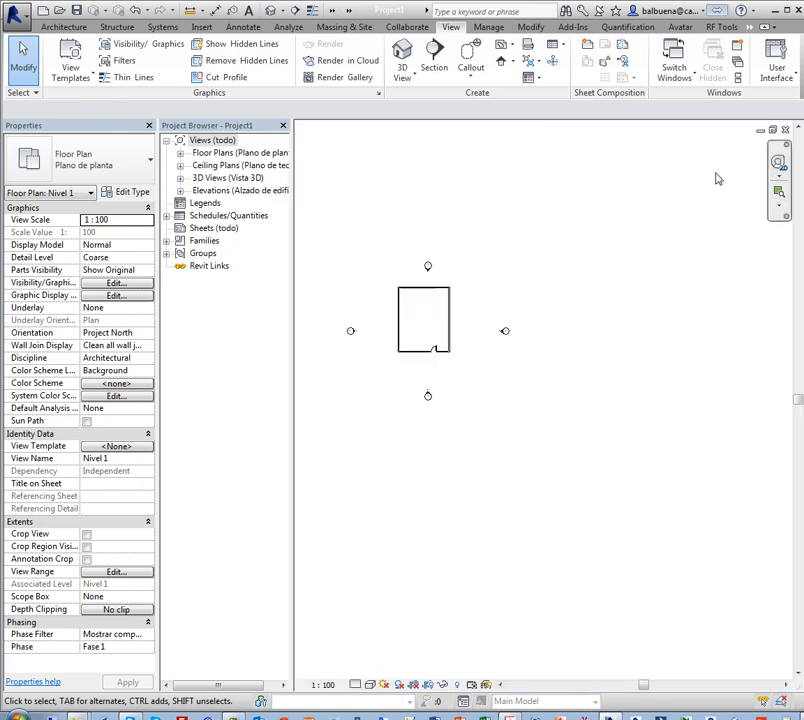
middle_click_drag(557, 231, 620, 249)
scroll(555, 271, "up", 3)
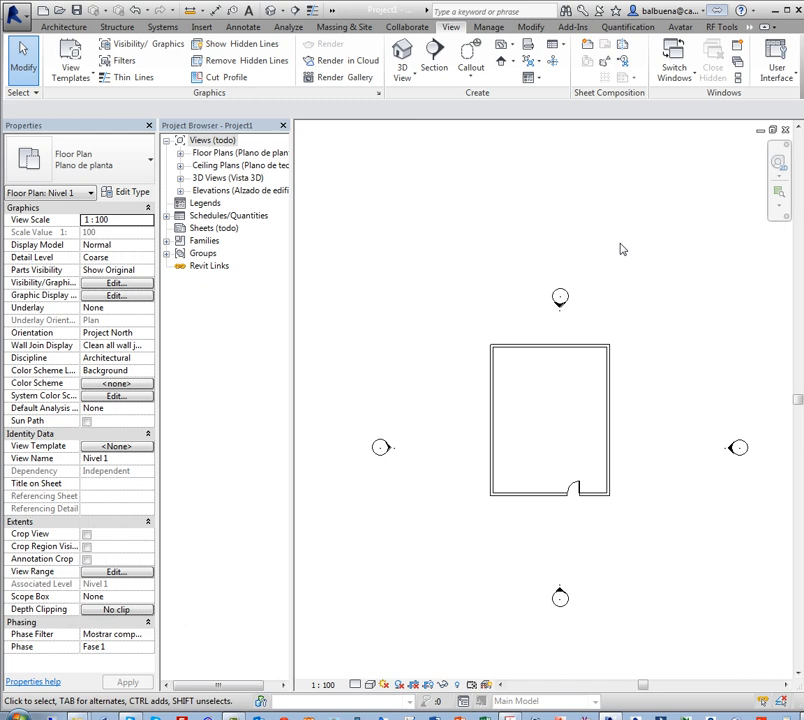
Select the upper horizontal wall in the Nivel 1 plan to examine its instance properties.
key("ctrl")
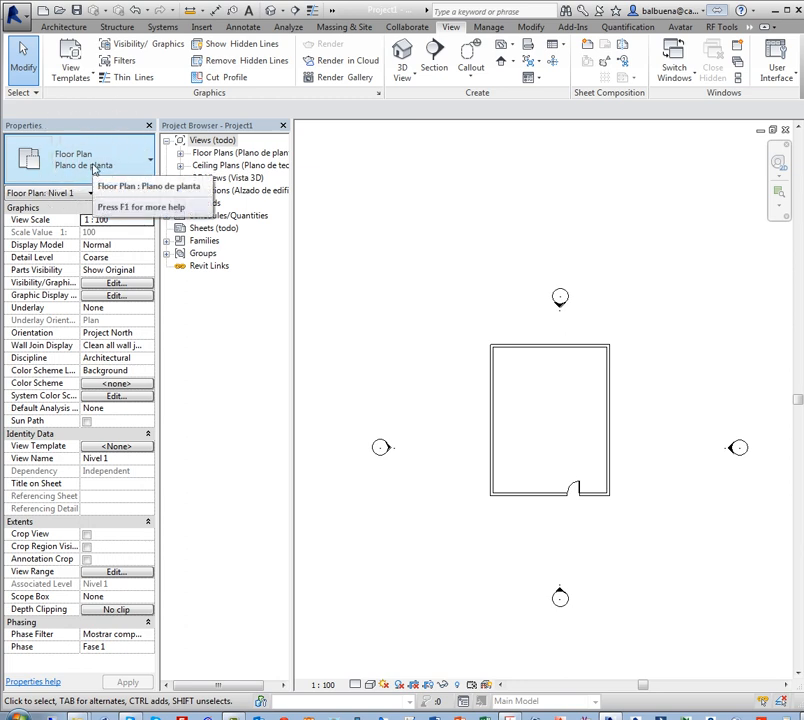
key("ctrl")
key("ctrl")
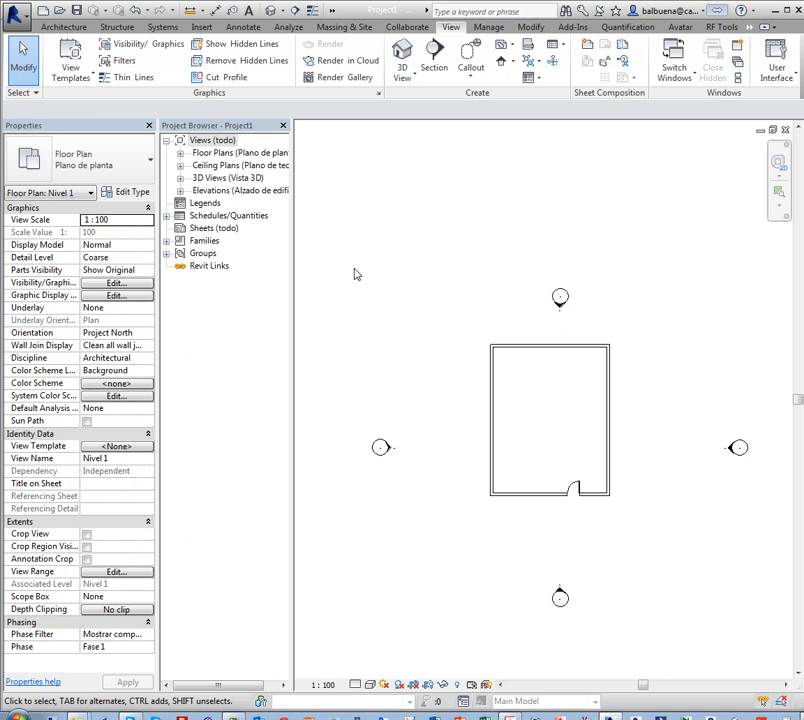
left_click(531, 348)
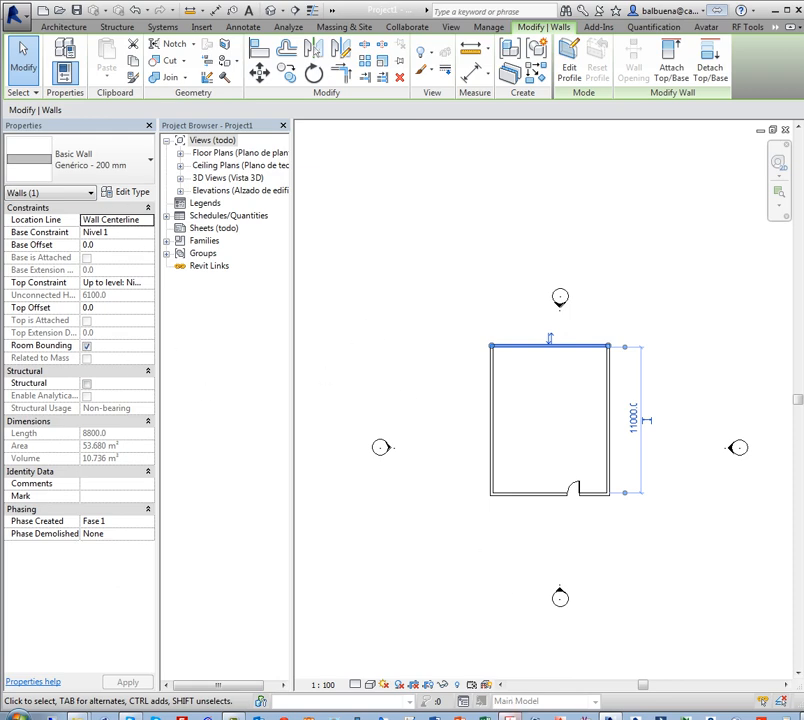
Switch to the course PDF in Acrobat and look through the DATOS DE USUARIO Y DE PROYECTO pages.
left_click(510, 716)
scroll(391, 510, "down", 2)
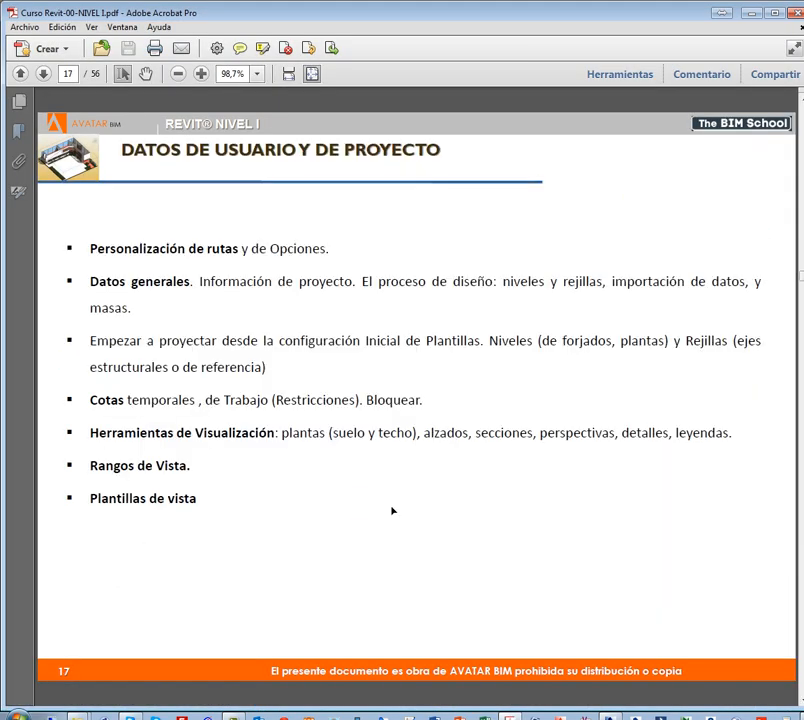
scroll(392, 511, "down", 1)
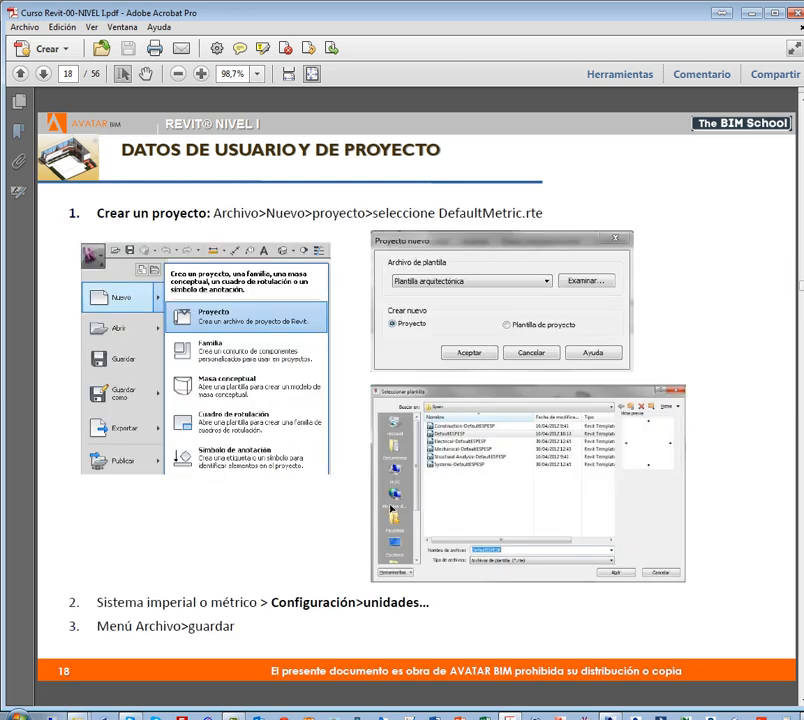
scroll(390, 509, "down", 1)
scroll(391, 508, "up", 7)
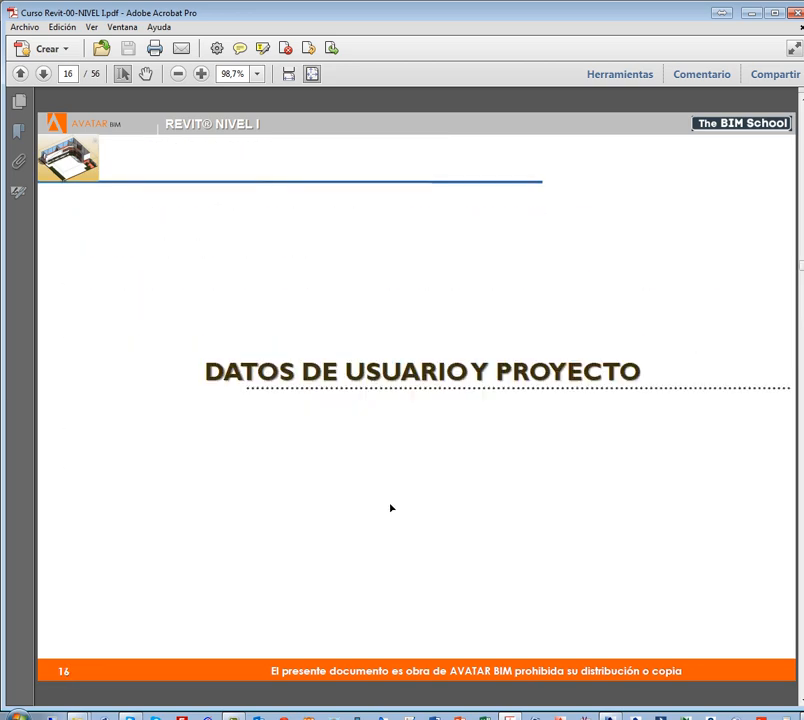
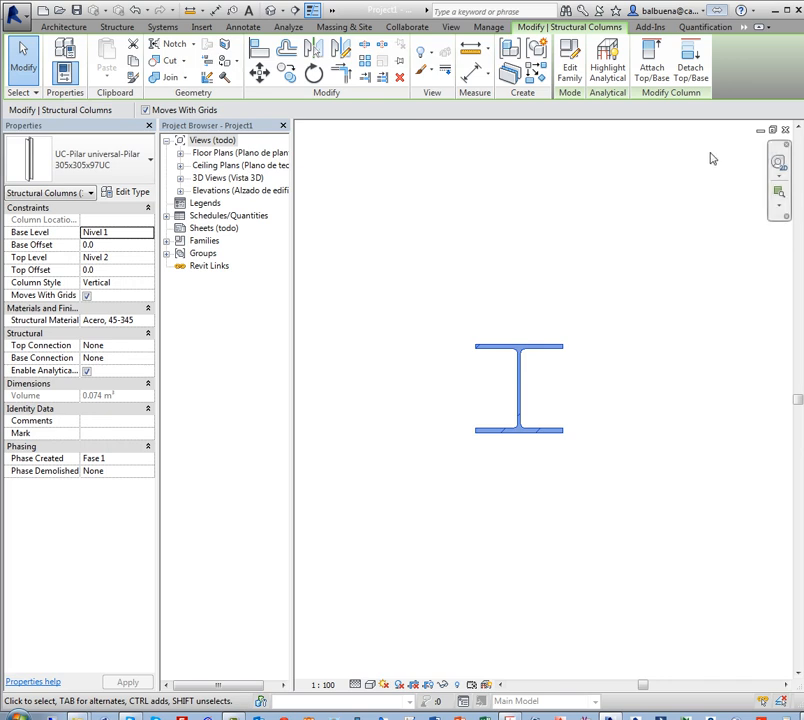
Reselect the steel column in the Nivel 1 plan and examine its base and top level constraints.
left_click(429, 386)
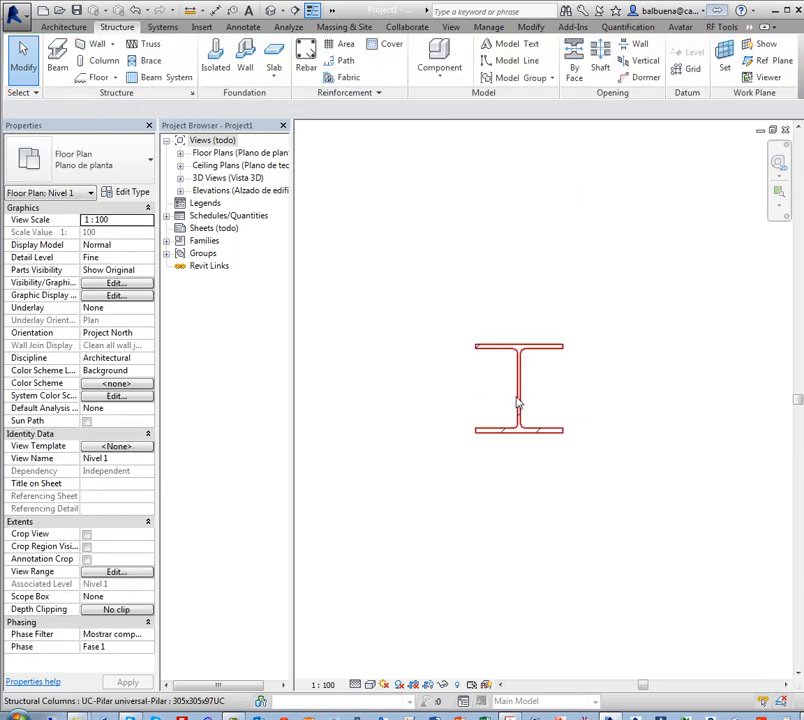
left_click(518, 403)
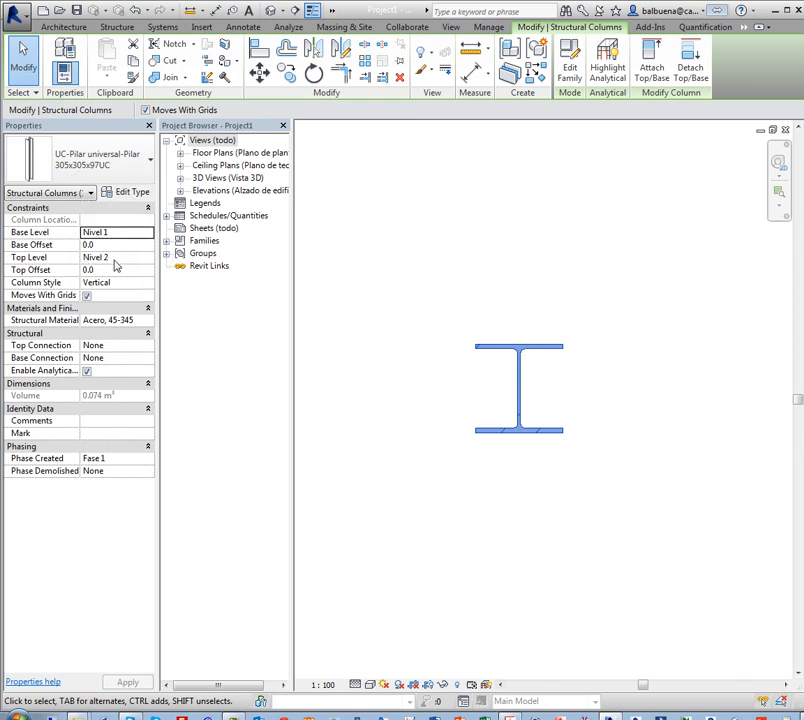
left_click(147, 258)
left_click(54, 261)
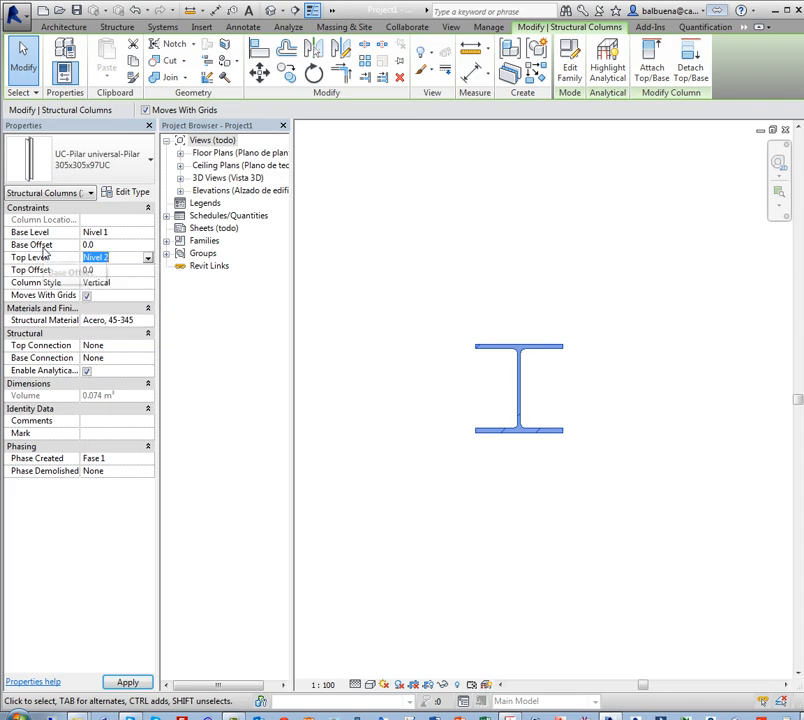
left_click(120, 260)
left_click(529, 413)
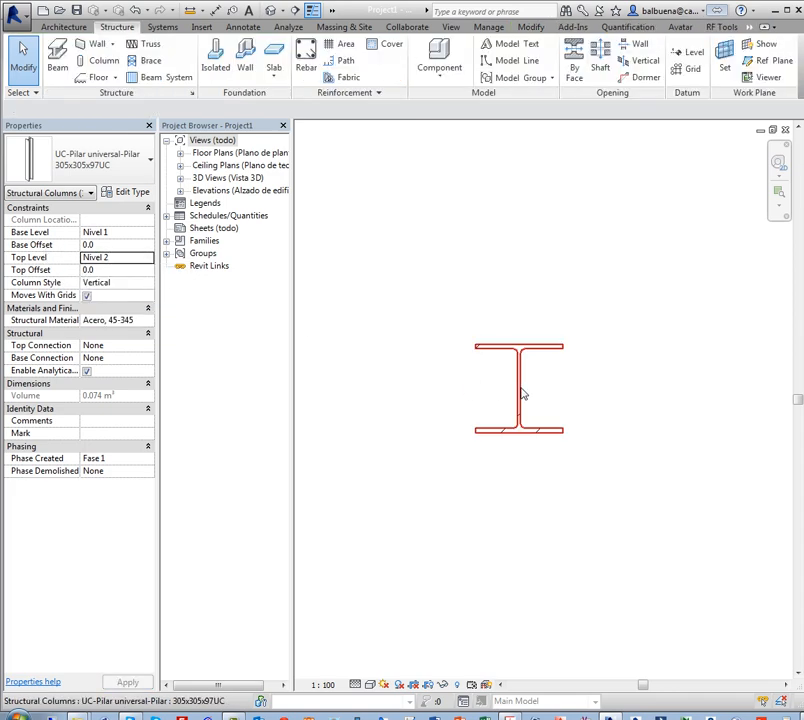
Copy the steel column horizontally to the right of the original in the Nivel 1 plan.
left_click(519, 390)
left_click_drag(524, 388, 657, 409, "ctrl")
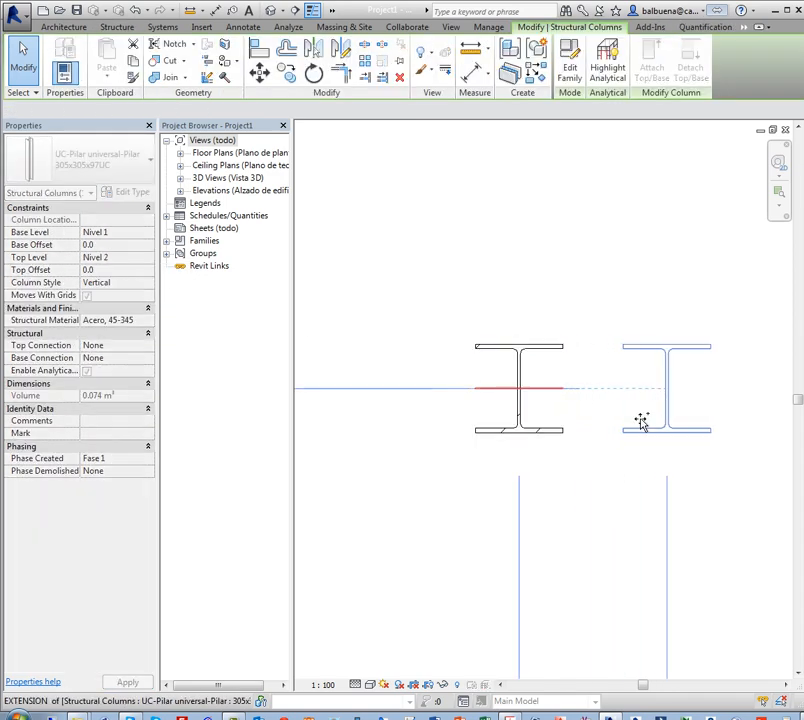
left_click(623, 474)
middle_click_drag(653, 457, 554, 450)
Set the copied column's Base Level to Losa T.O. and its Top Level to Nivel 1.
left_click(555, 425)
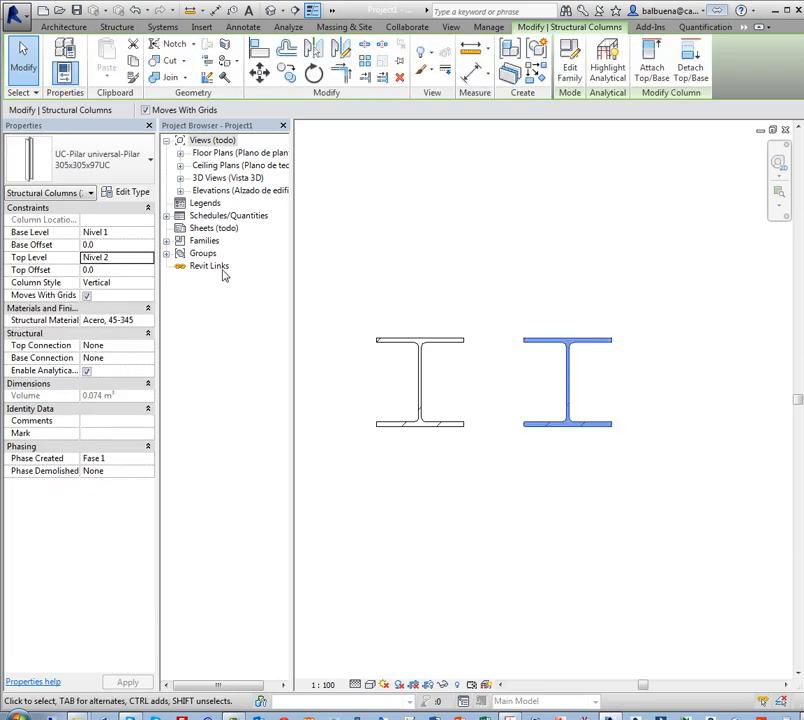
left_click(146, 233)
left_click(100, 265)
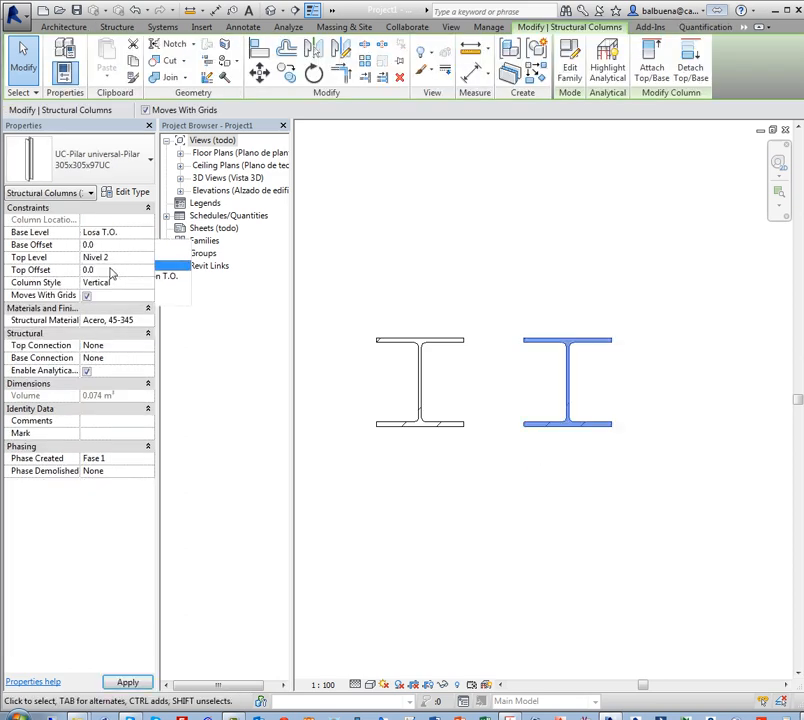
left_click(147, 258)
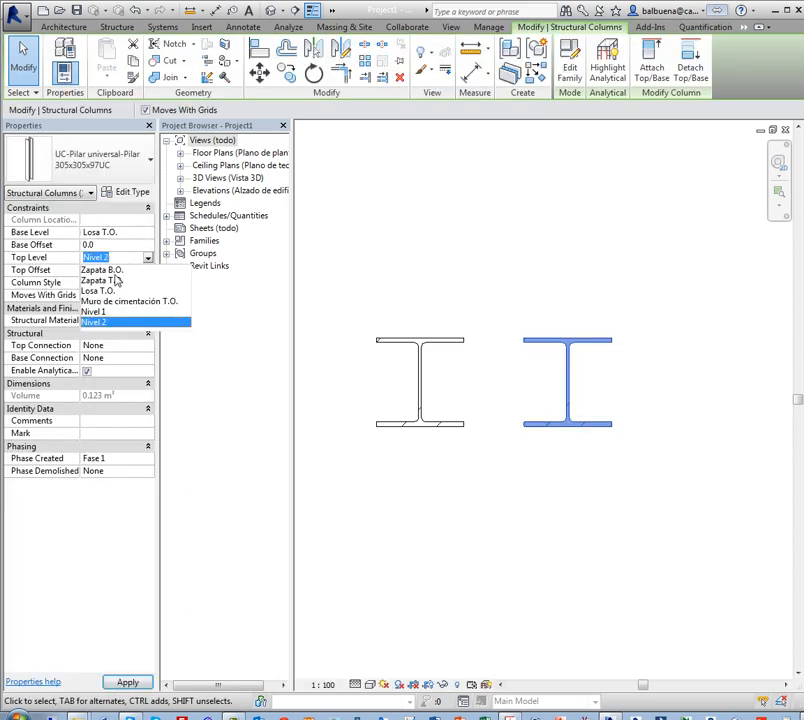
left_click(100, 311)
left_click(580, 454)
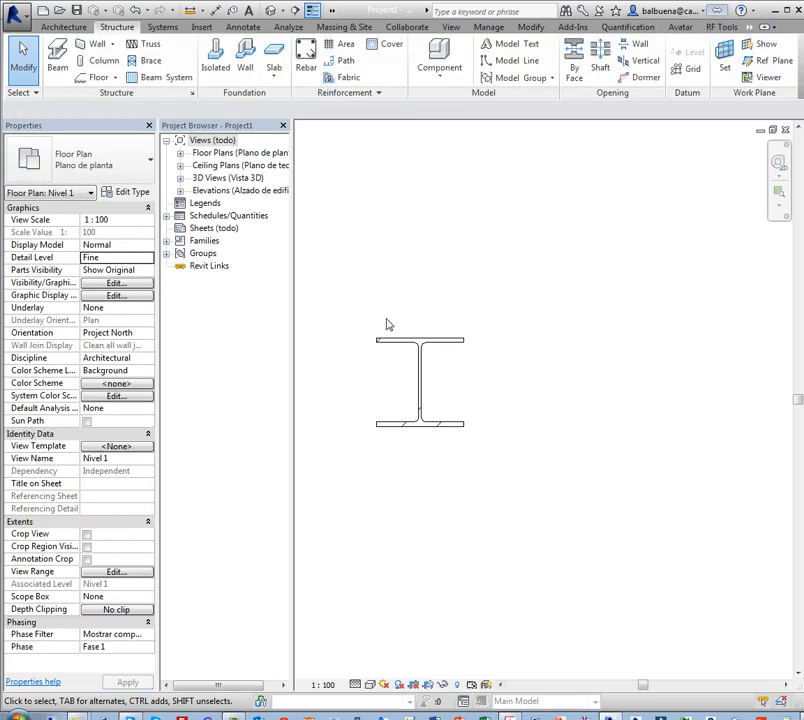
Open the {3D} view from the project's 3D views and frame the two steel columns inside the building.
left_click(180, 178)
double_click(214, 190)
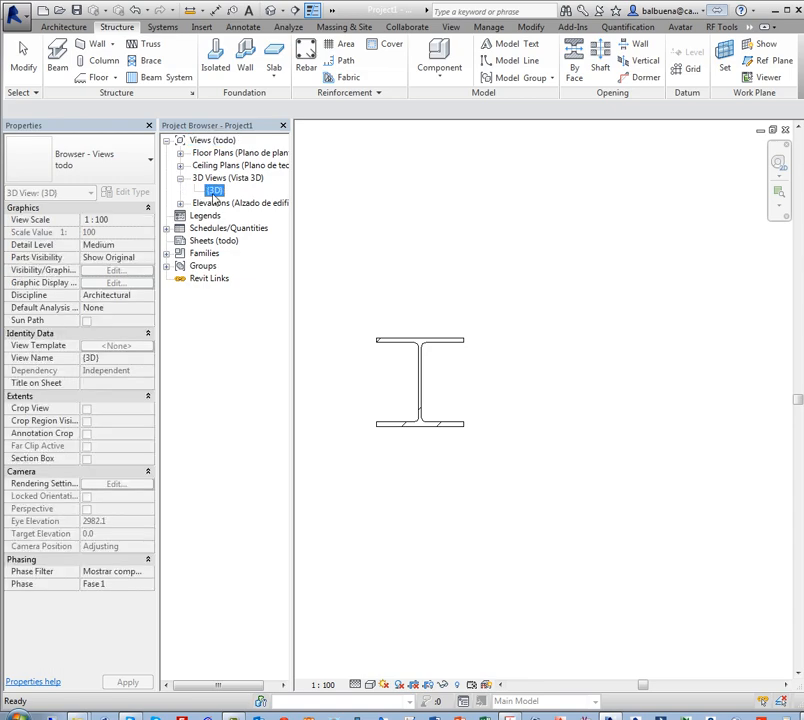
middle_click_drag(594, 472, 601, 519, "shift")
scroll(536, 468, "up", 2)
mouse_move(543, 473)
middle_mouse_down("shift")
mouse_move(559, 473)
mouse_move(563, 489)
mouse_move(490, 336)
mouse_move(560, 598)
mouse_move(543, 492)
middle_mouse_up("shift")
scroll(543, 492, "up", 2)
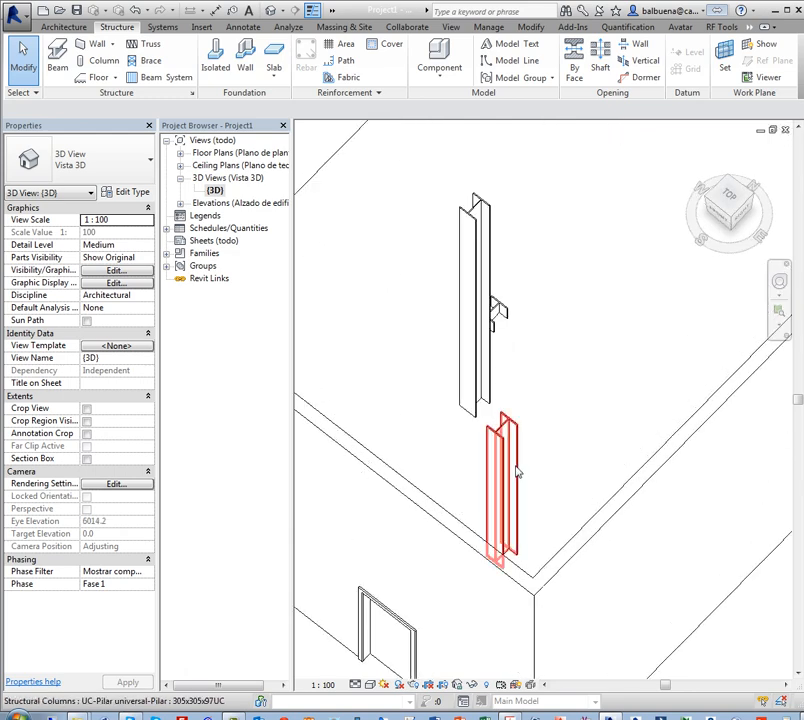
Select both steel columns together in the 3D view to compare their shared properties.
left_click(416, 570)
left_click(430, 423)
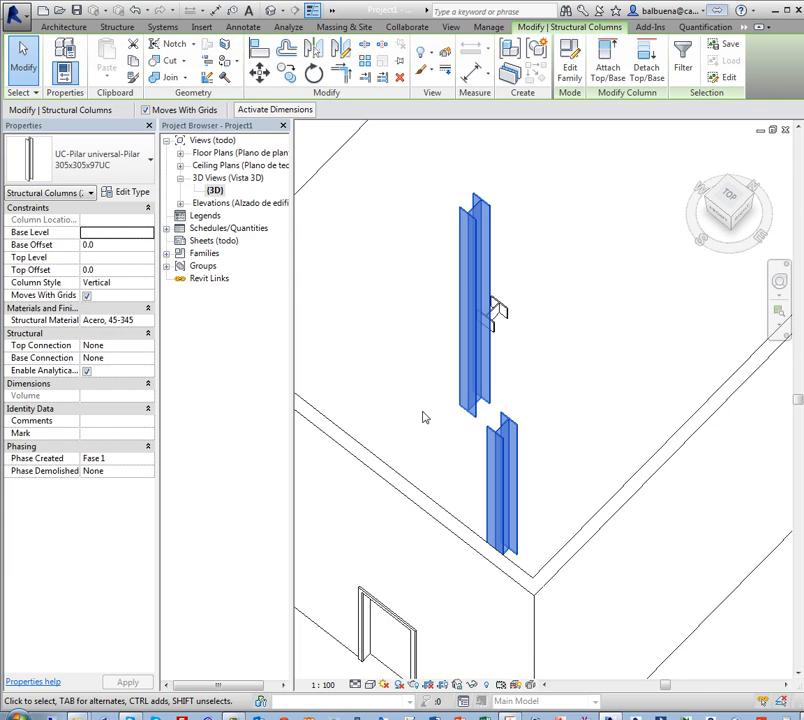
left_click(444, 426)
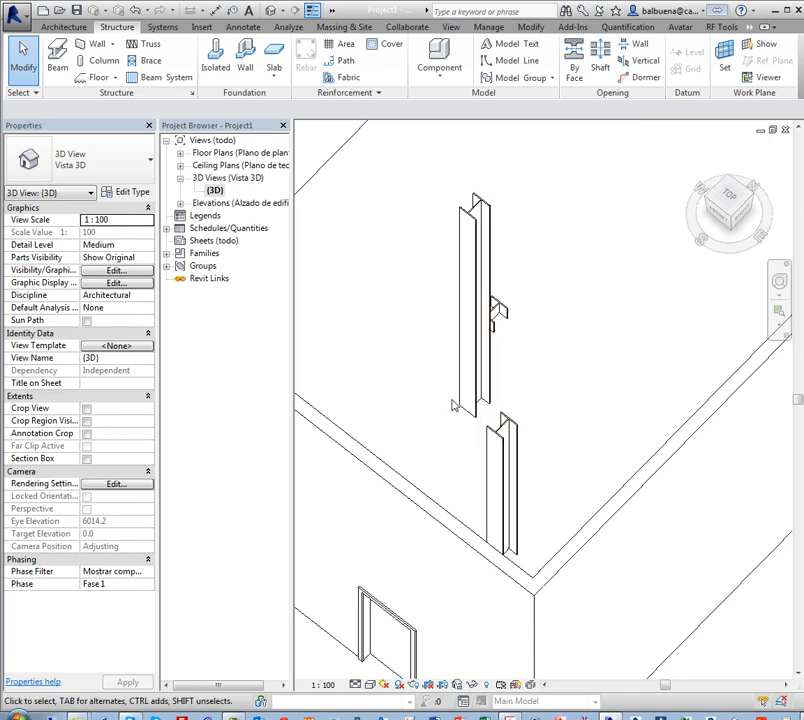
Select the door in the building's front wall in the 3D view to examine its instance properties.
middle_click_drag(452, 411, 635, 460, "shift")
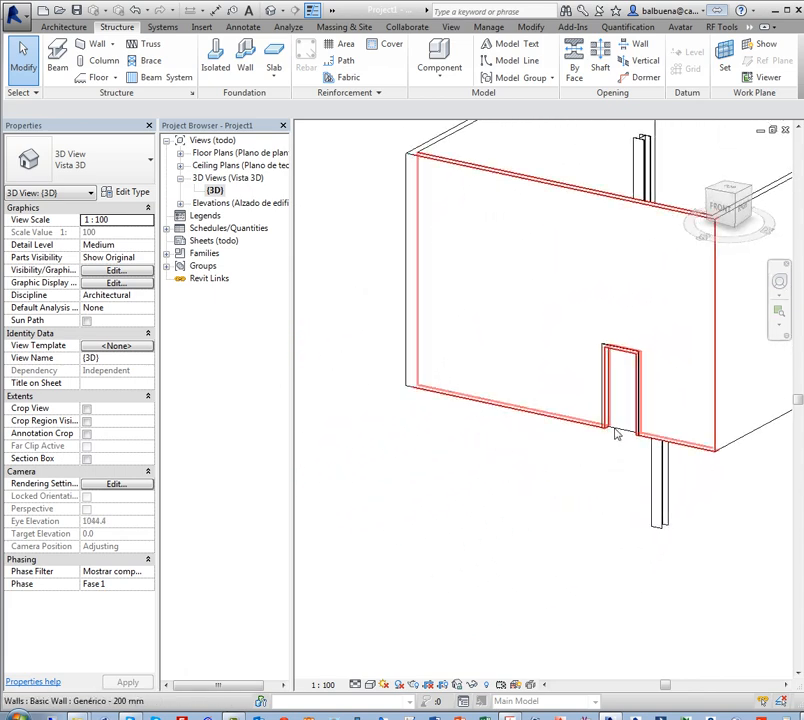
left_click(620, 430)
left_click(617, 423)
scroll(618, 422, "up", 2)
left_click(619, 433)
left_click(622, 459)
scroll(636, 446, "up", 2)
left_click(615, 447)
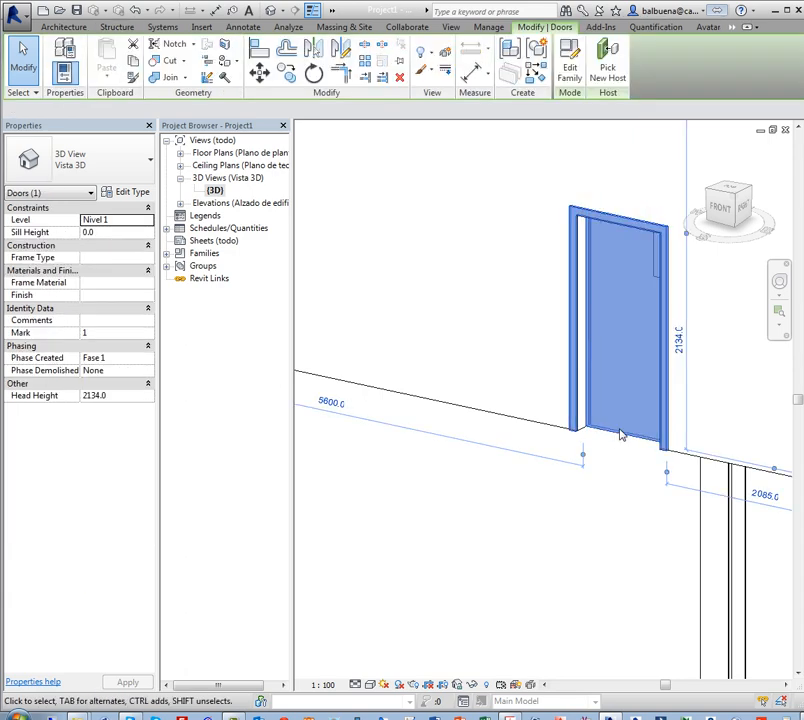
Copy the selected door along the front wall, placing the duplicate on its side farther from the building corner.
left_click_drag(624, 438, 470, 412, "ctrl")
left_click(413, 496)
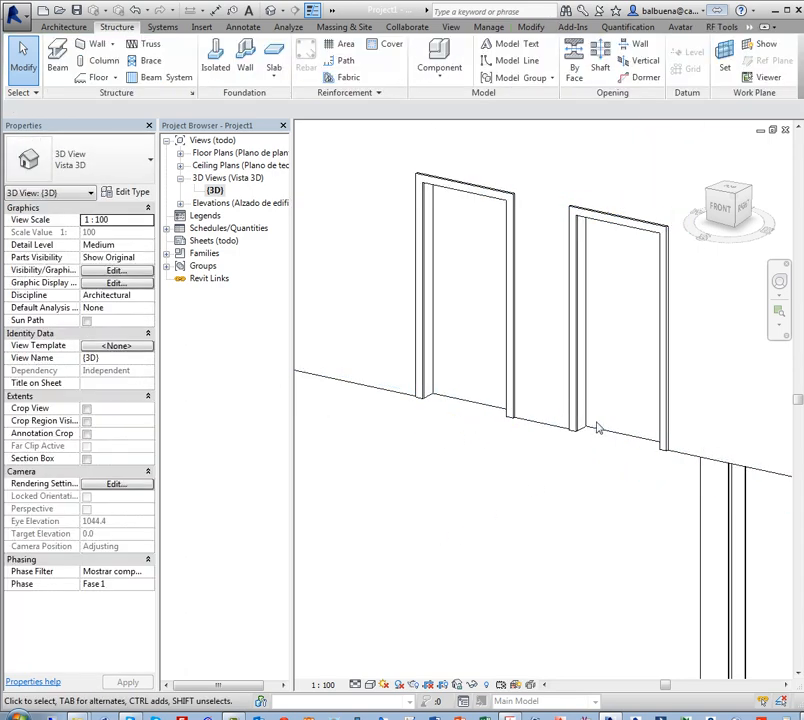
middle_click_drag(571, 341, 565, 410)
Set the 3D view's visual style to Shaded, and switch it to a brighter style showing flat material colours.
left_click(370, 685)
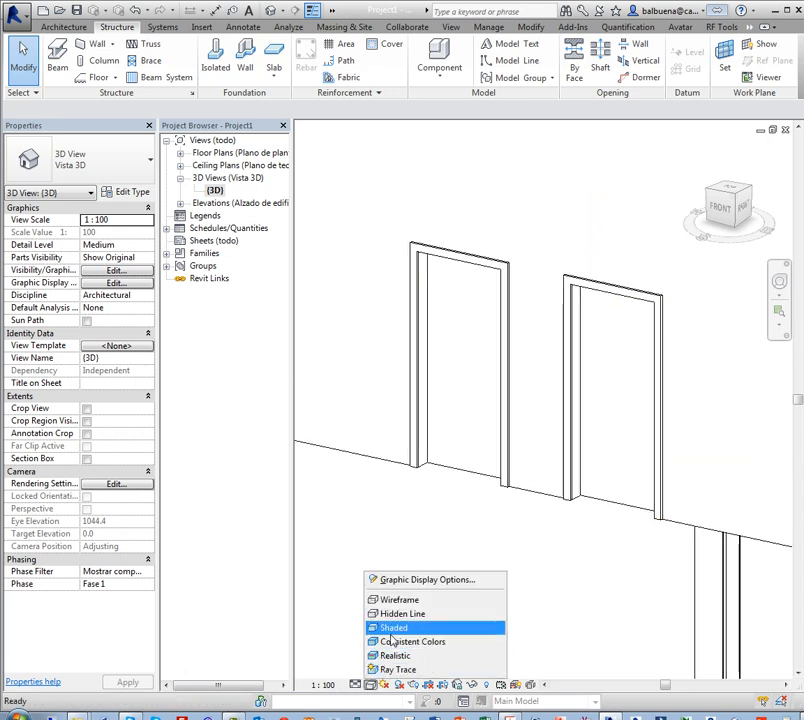
left_click(393, 630)
middle_click_drag(522, 610, 538, 605, "shift")
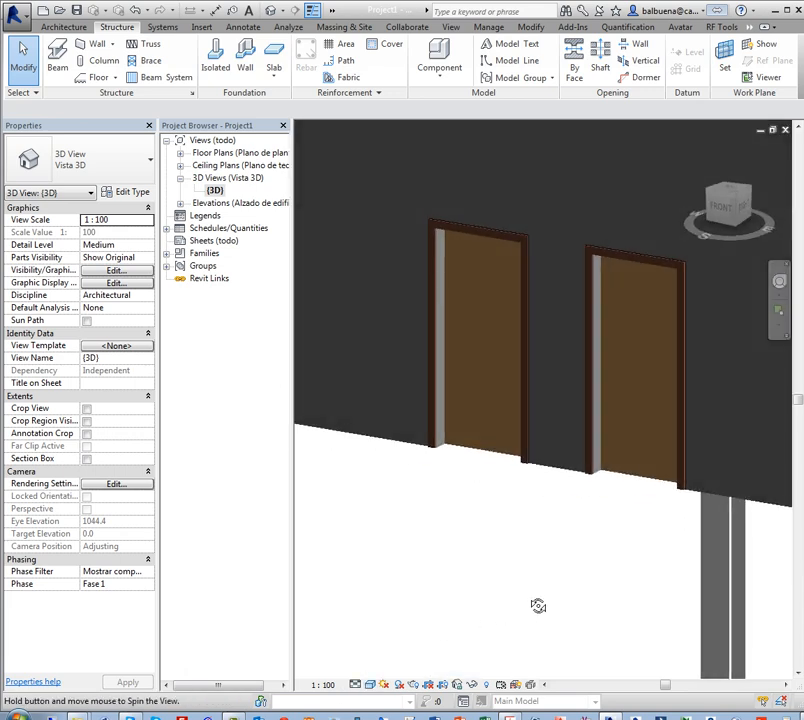
left_click(371, 686)
left_click(392, 657)
middle_click_drag(434, 637, 479, 598, "shift")
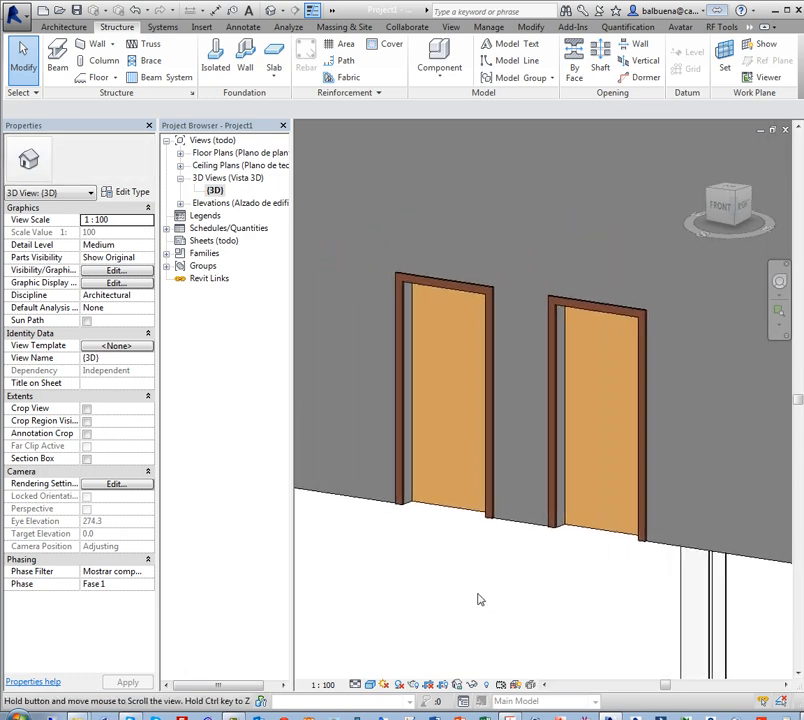
Set the copied door's Sill Height to 100 mm so only that instance is raised.
left_click(442, 510)
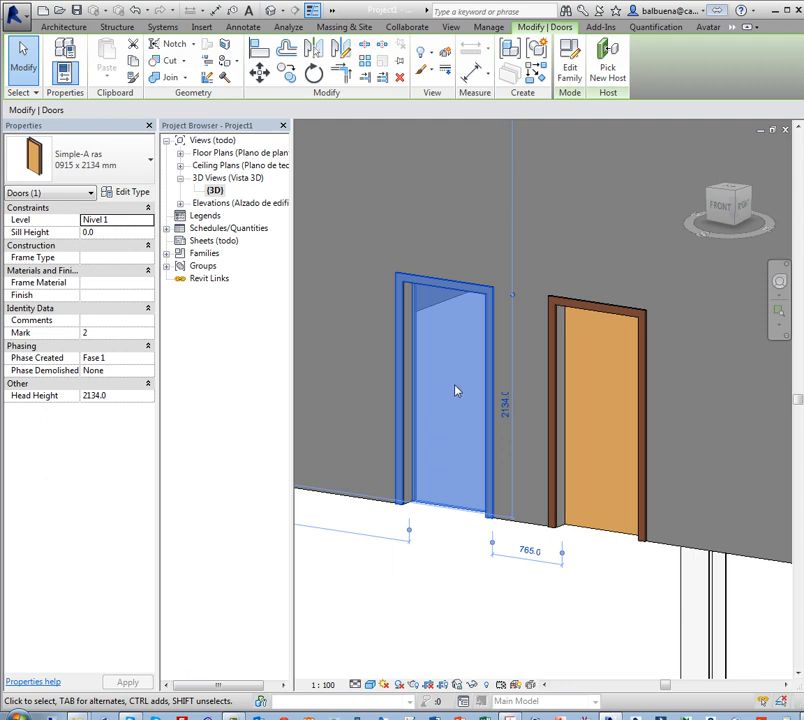
left_click(111, 232)
type("0.")
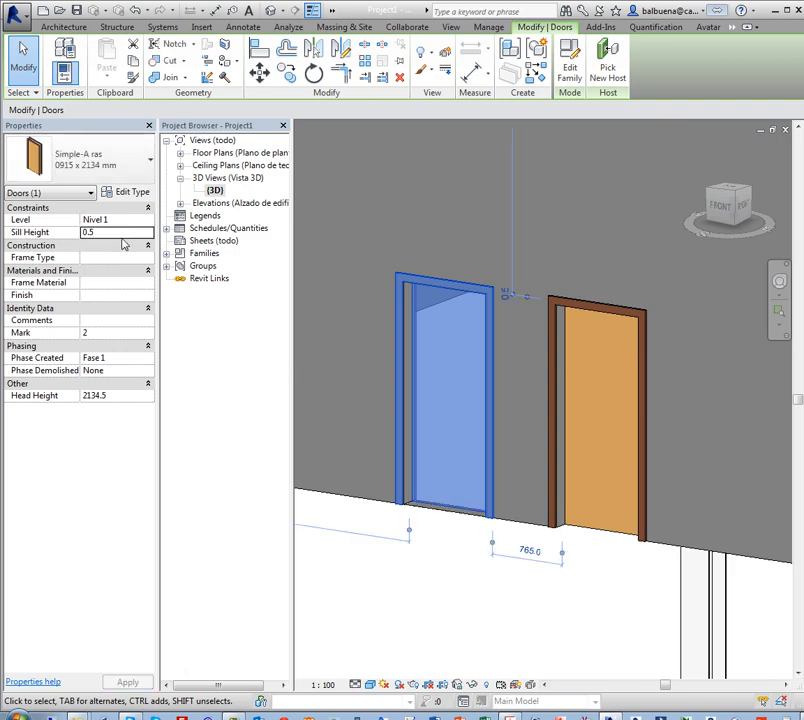
left_click(126, 234)
type("100")
key("Return")
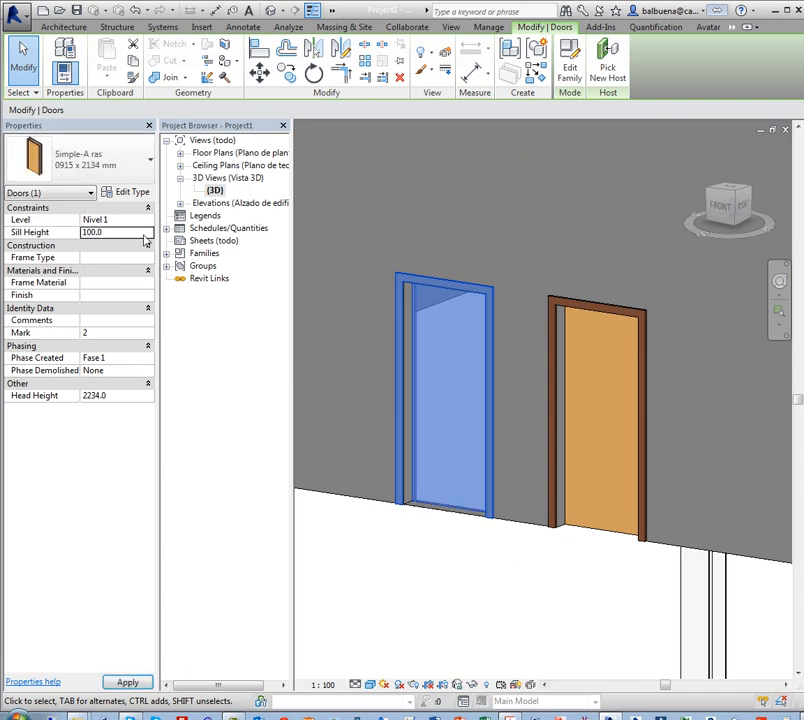
left_click(476, 592)
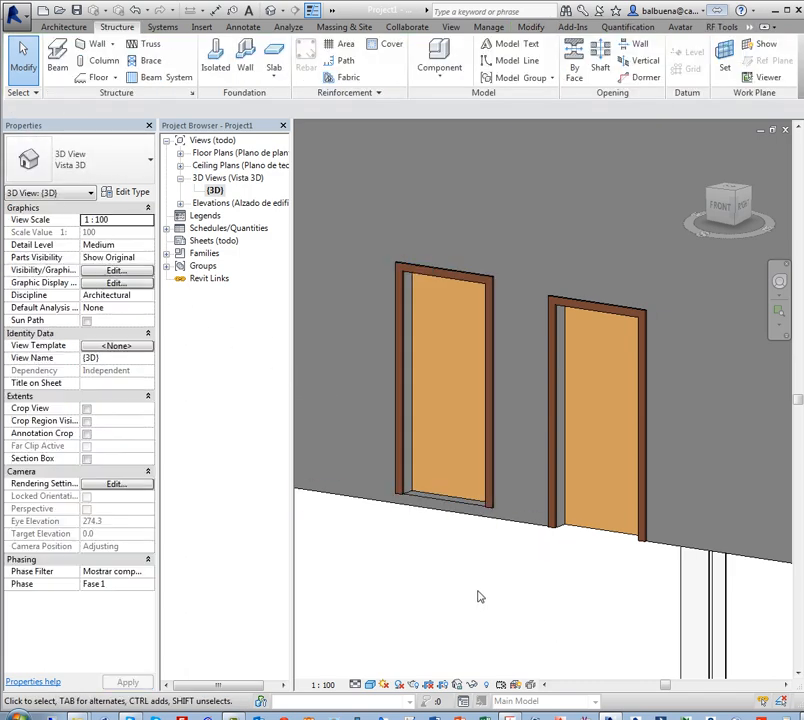
Select the raised door and the original door in turn to compare their family type and instance properties.
left_click(459, 502)
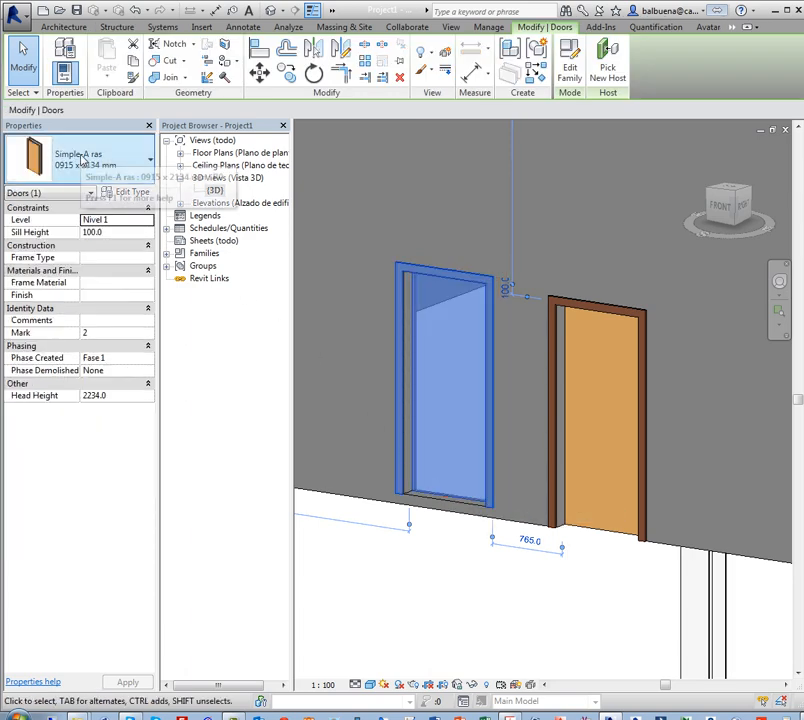
left_click(594, 577)
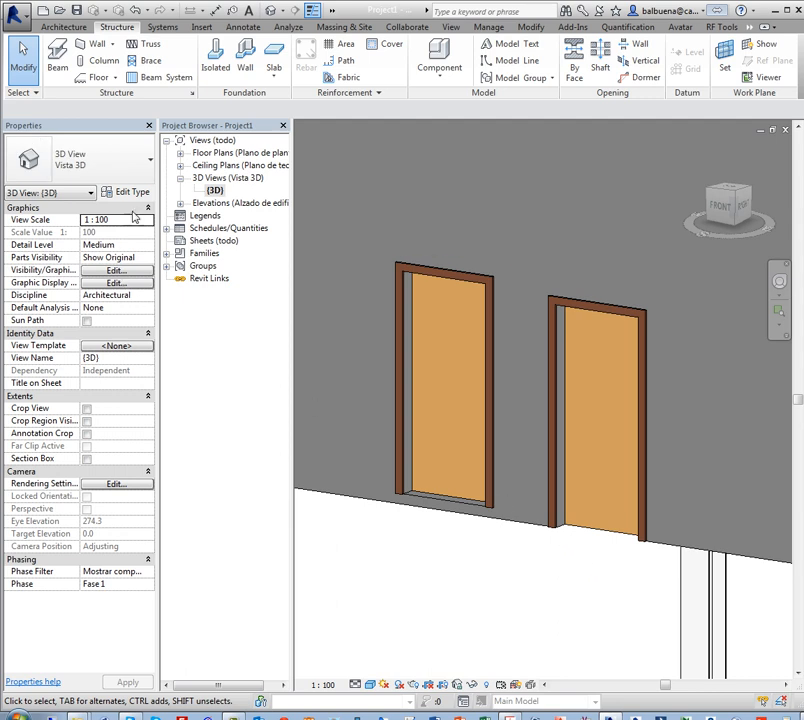
left_click(588, 531)
key("Escape")
left_click(592, 529)
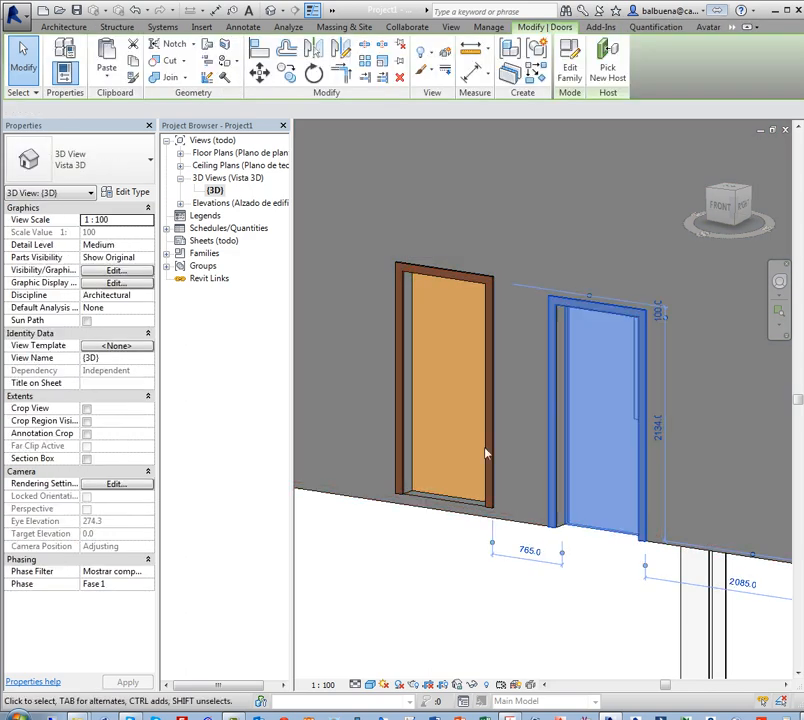
Open the type properties of the Simple-A ras 0915 x 2134 mm door and arrange the dialog clear of the original door.
left_click(128, 198)
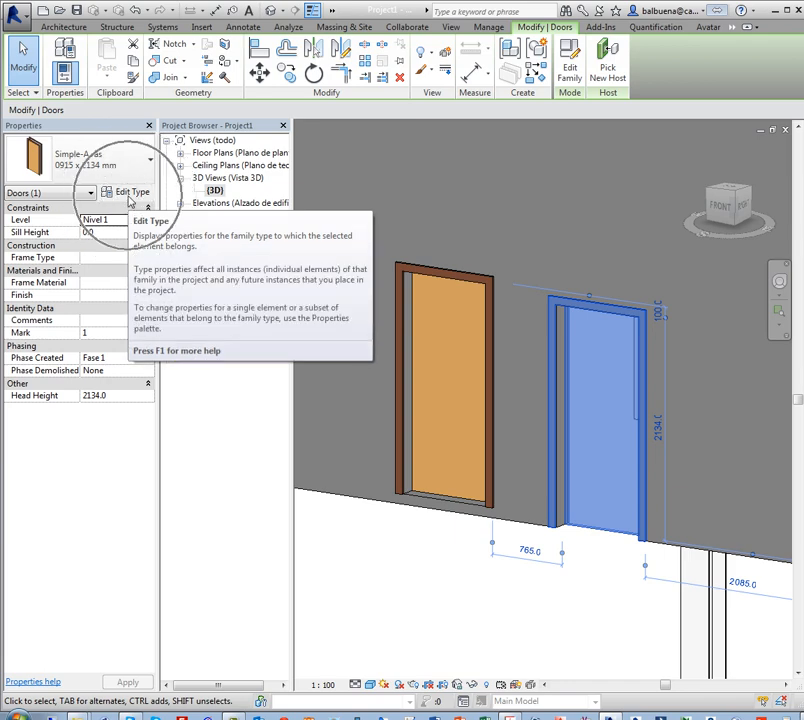
left_click(128, 202)
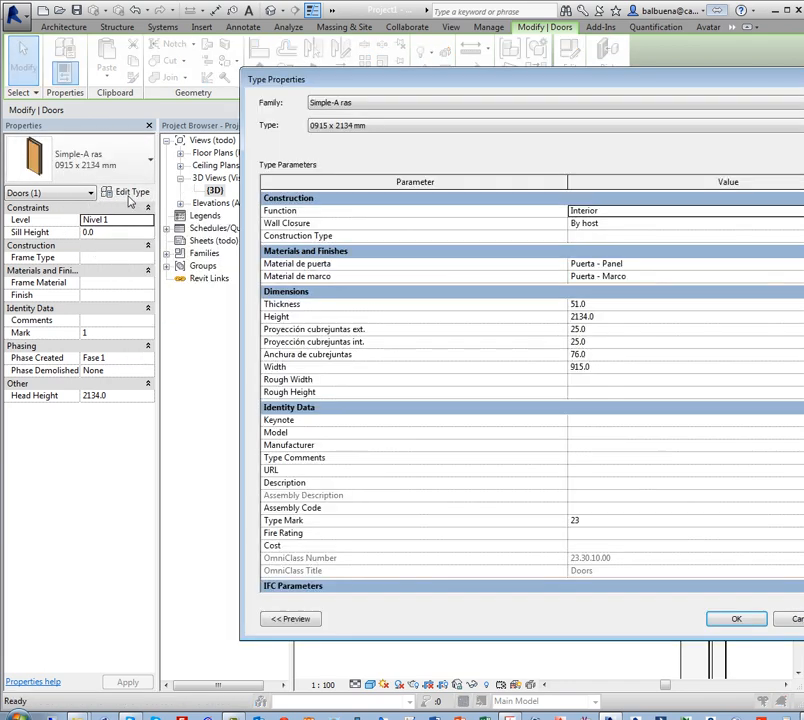
left_click_drag(242, 230, 484, 235)
left_click_drag(612, 80, 178, 80)
left_click_drag(243, 83, 180, 72)
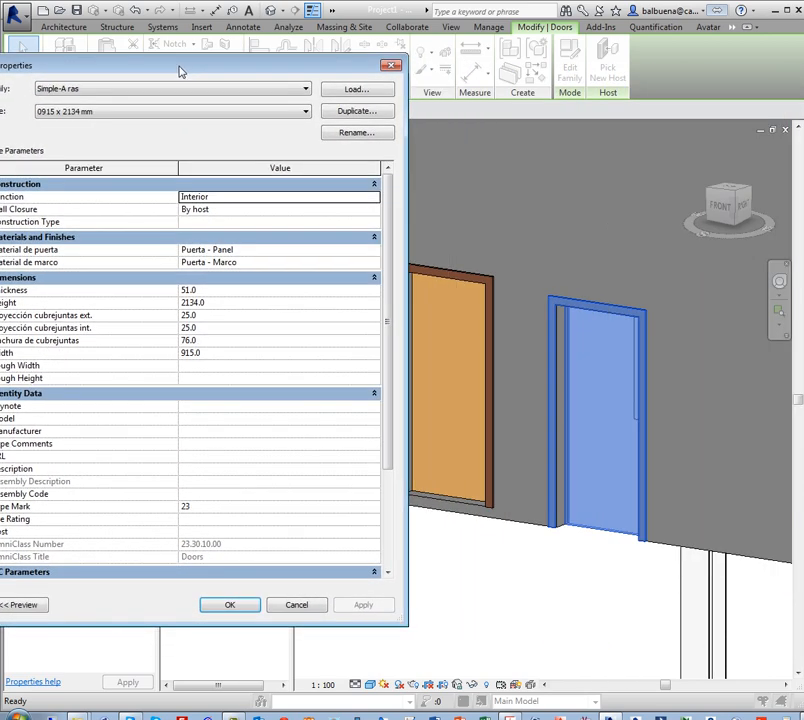
left_click_drag(404, 624, 341, 556)
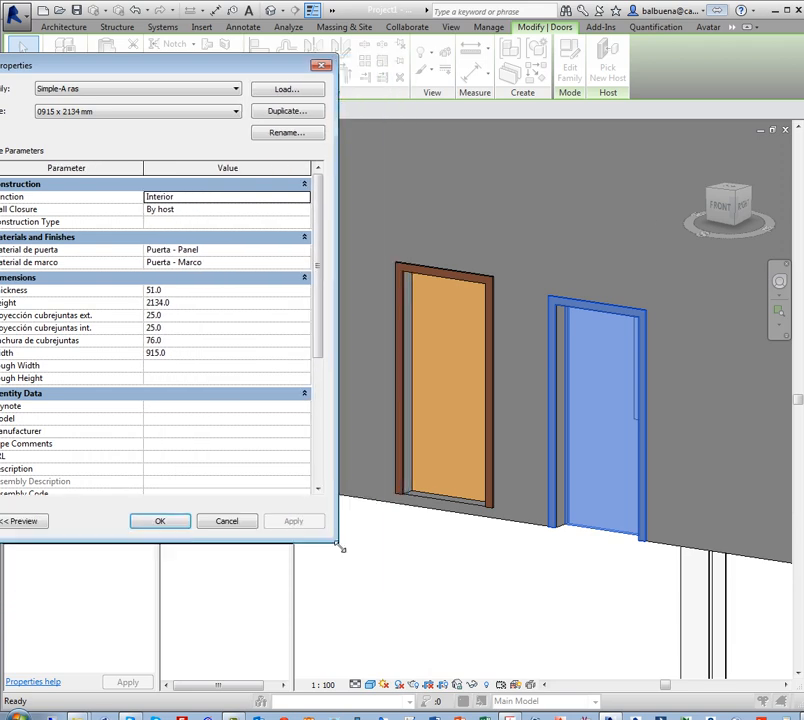
left_click_drag(188, 59, 246, 63)
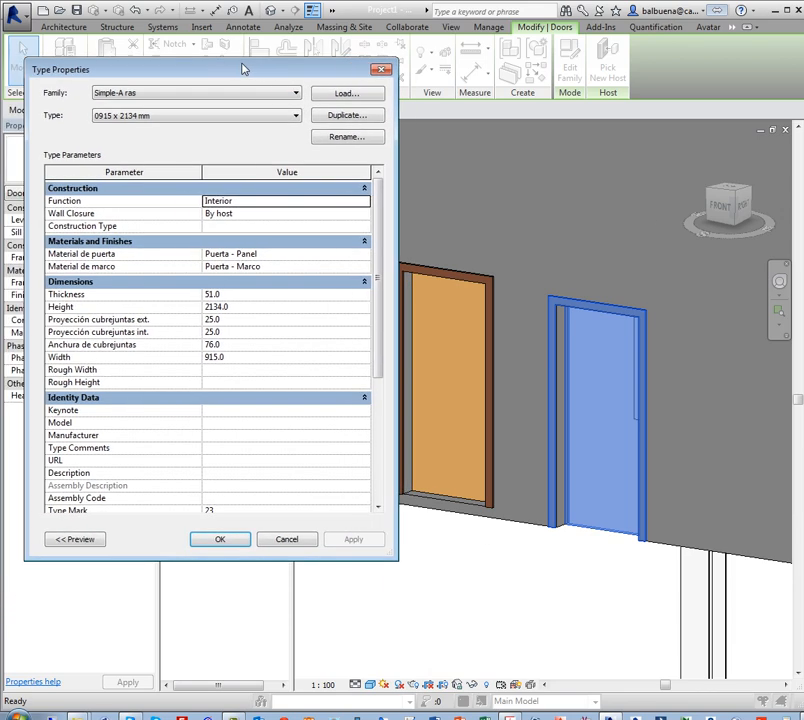
Set the door type's Height to 3000 mm and apply it to both doors.
left_click(240, 307)
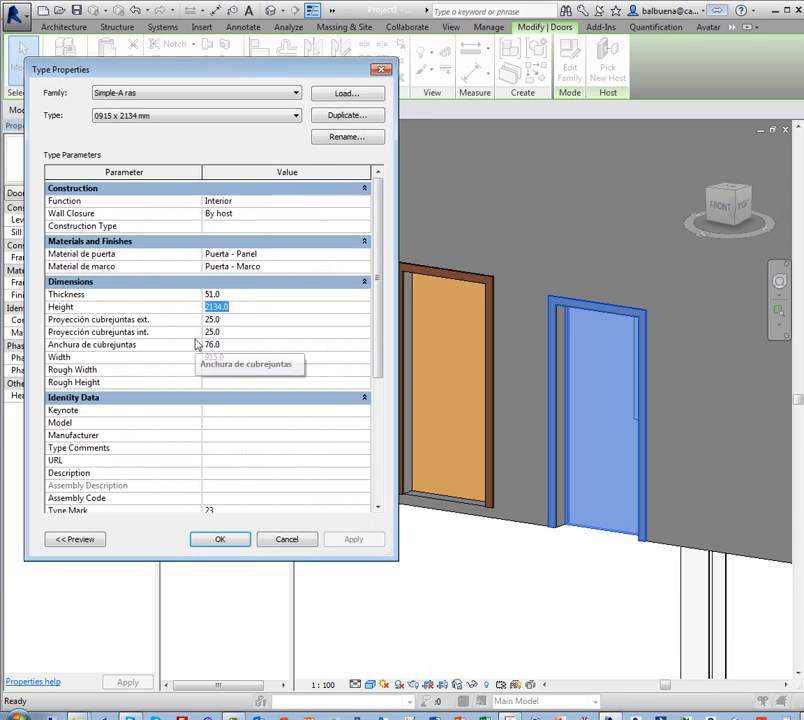
type("3000")
left_click(362, 539)
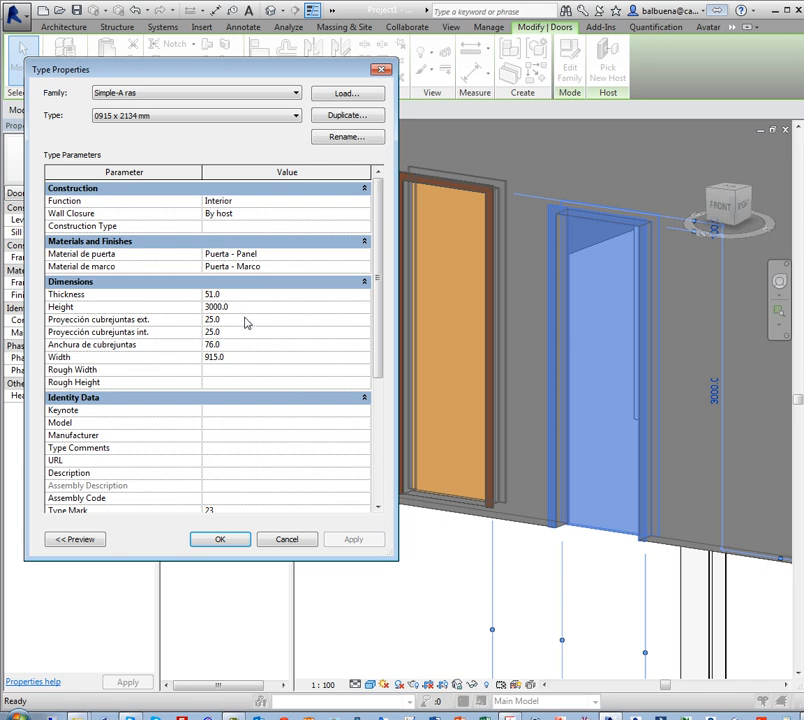
Set the door type's Width to 1100 mm, apply it and close the type properties.
left_click(250, 309)
left_click(252, 360)
type("100")
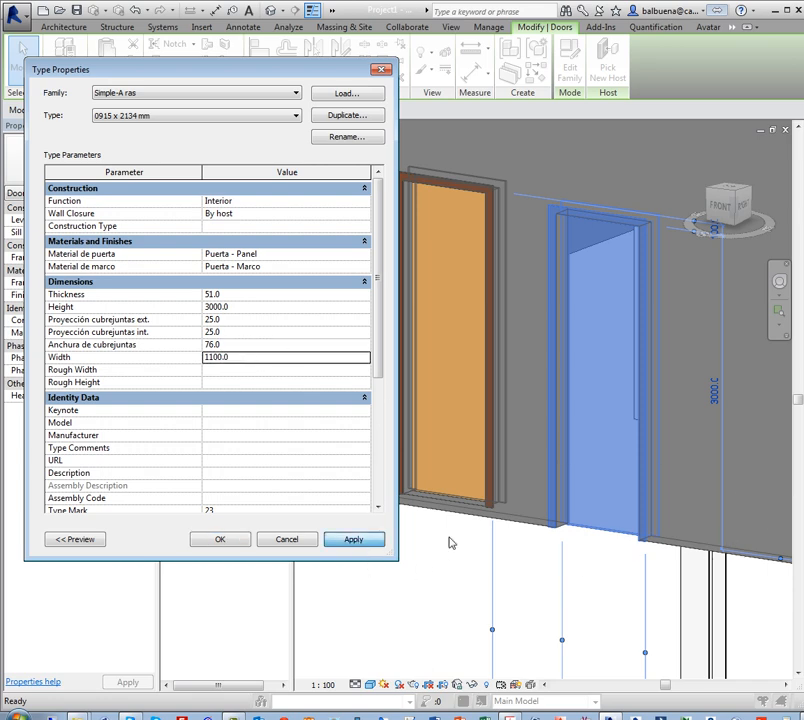
left_click(373, 541)
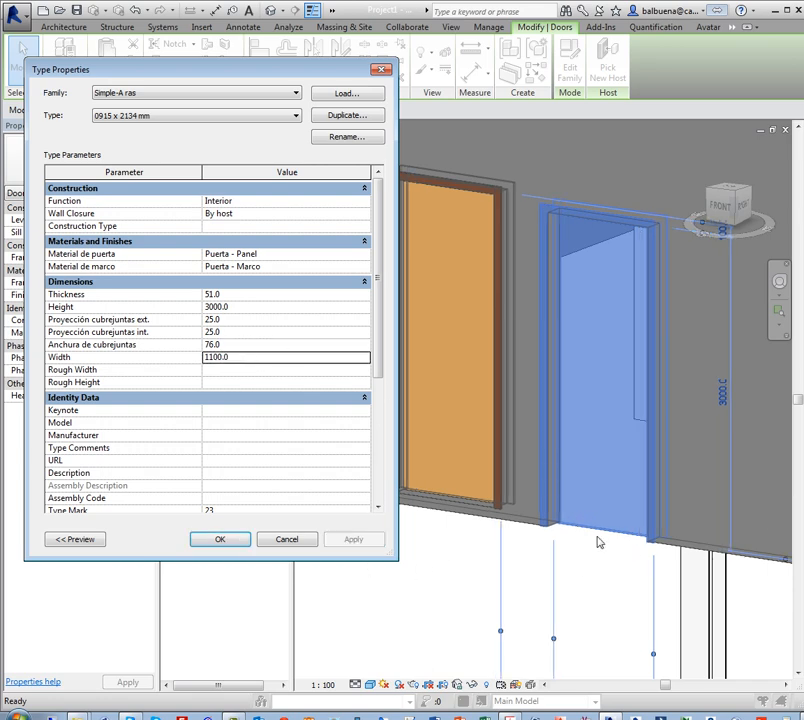
left_click(220, 539)
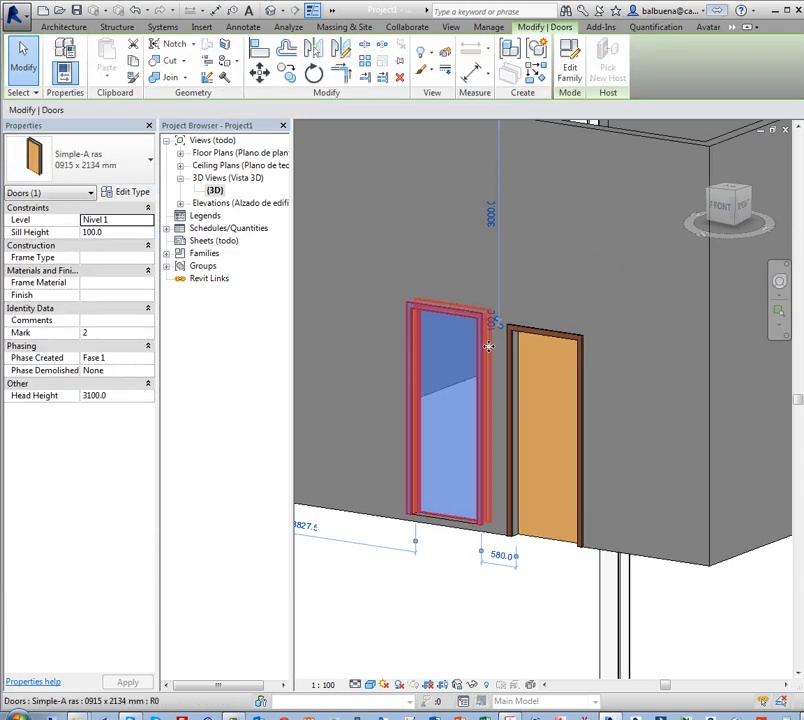
Raise the copied door's sill to 200 mm by editing its temporary dimension in the 3D view.
left_click(440, 612)
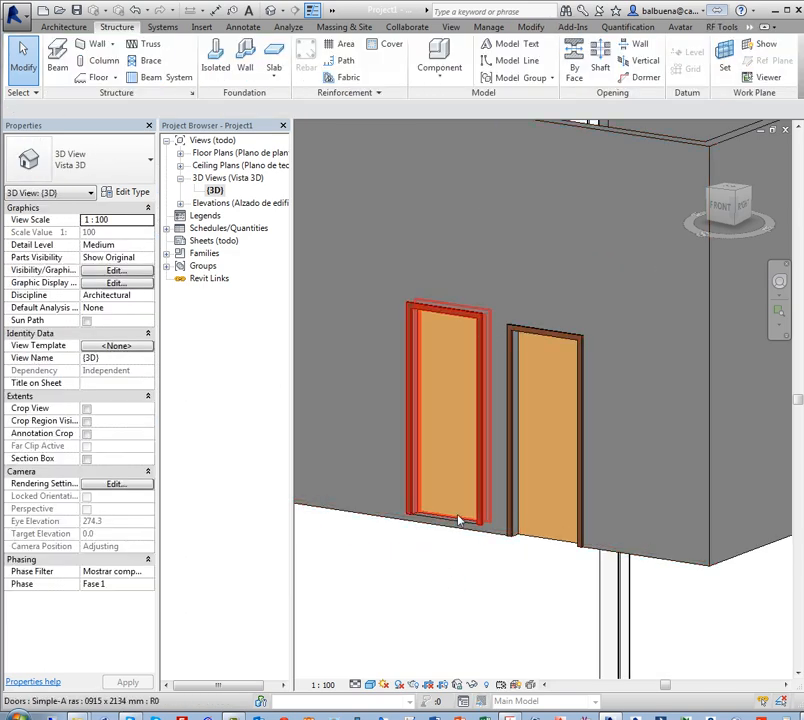
left_click(468, 433)
left_click(491, 324)
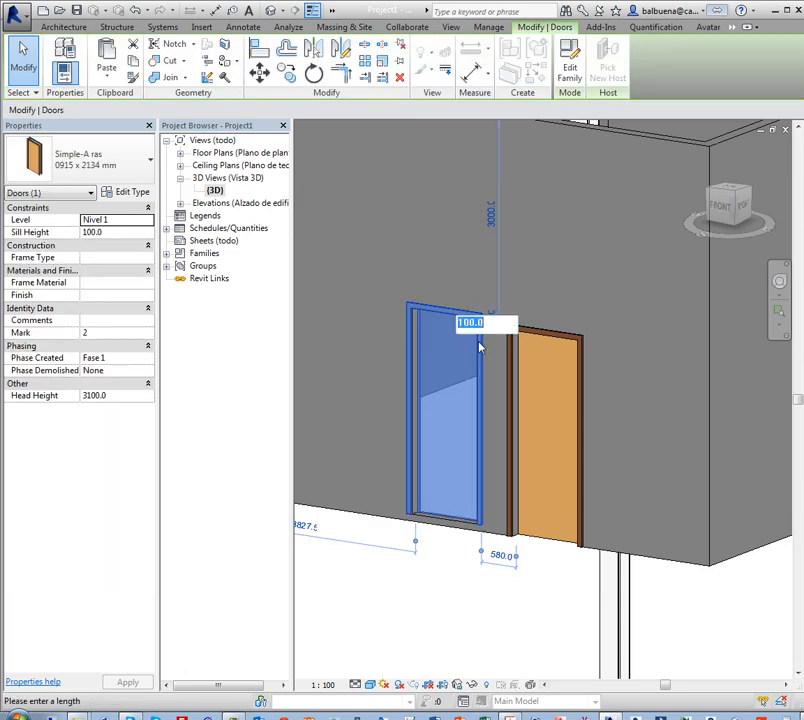
type("200")
key("Return")
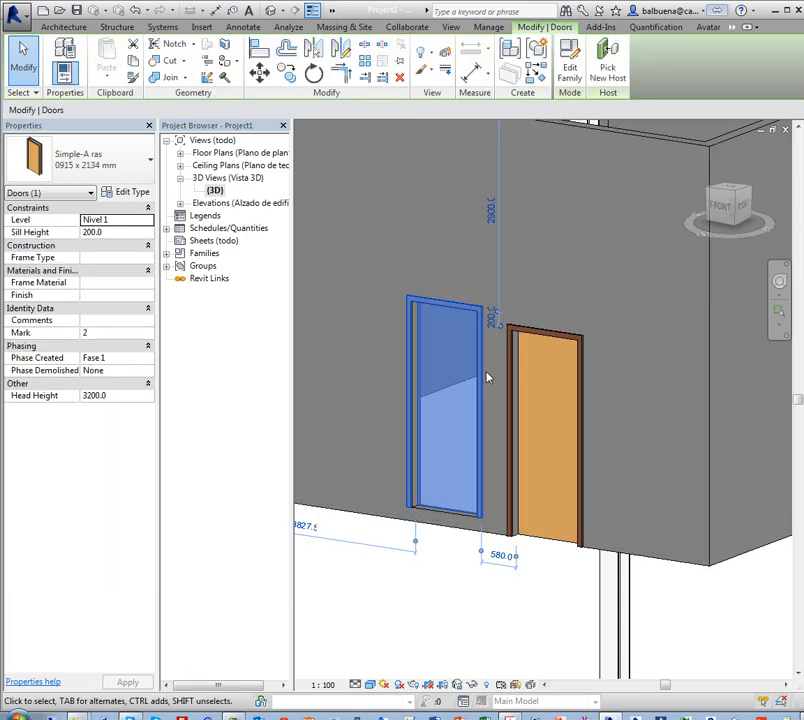
scroll(470, 440, "up", 3)
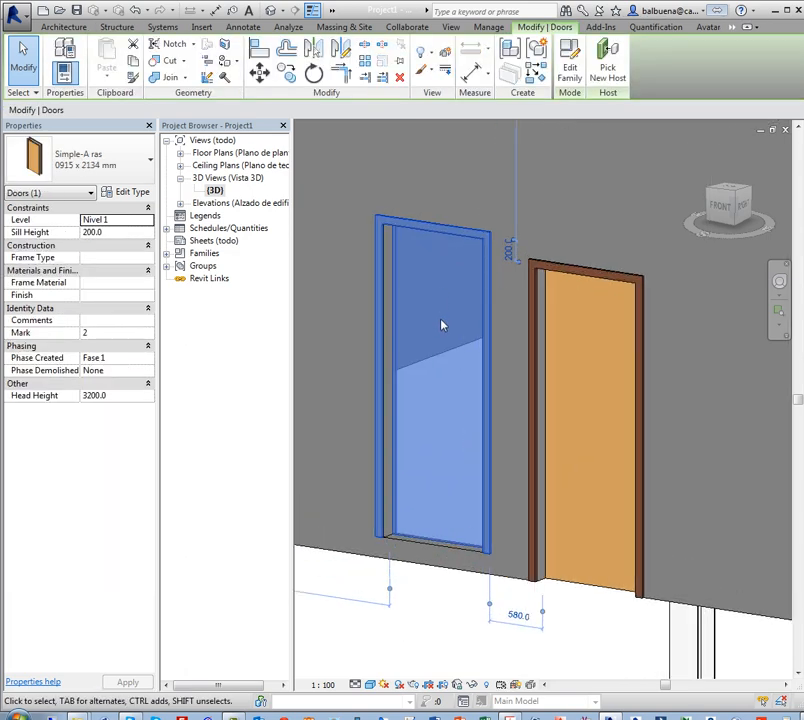
left_click(427, 594)
Switch to the course PDF in Adobe Acrobat and review the Clasificación de elementos and Propiedades pages.
left_click(425, 480)
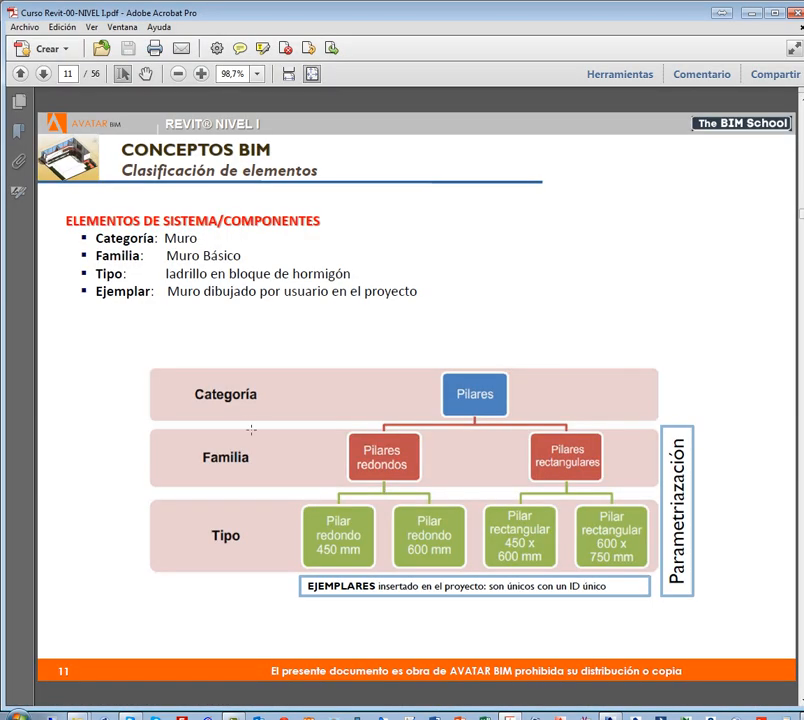
scroll(170, 425, "down", 2)
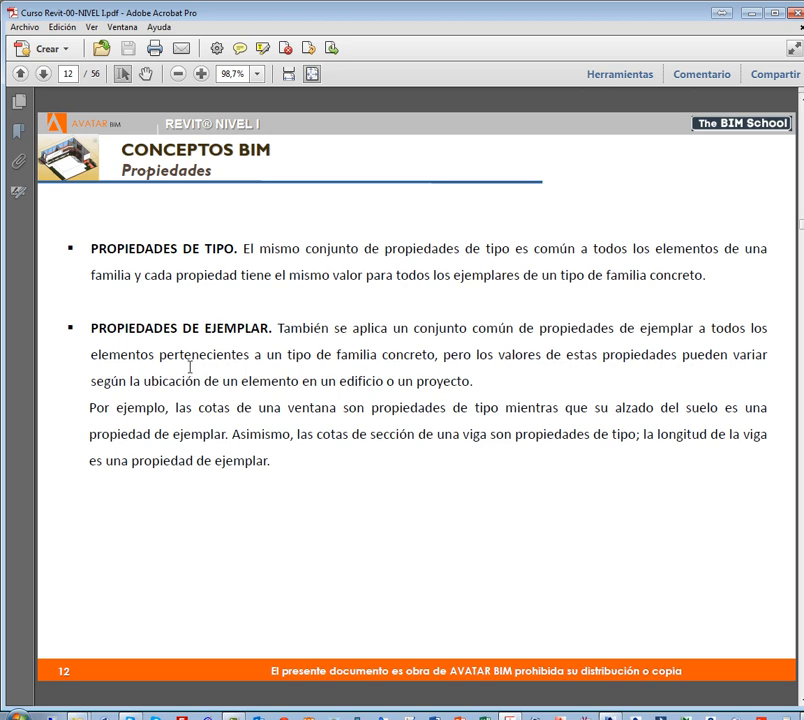
scroll(190, 368, "up", 2)
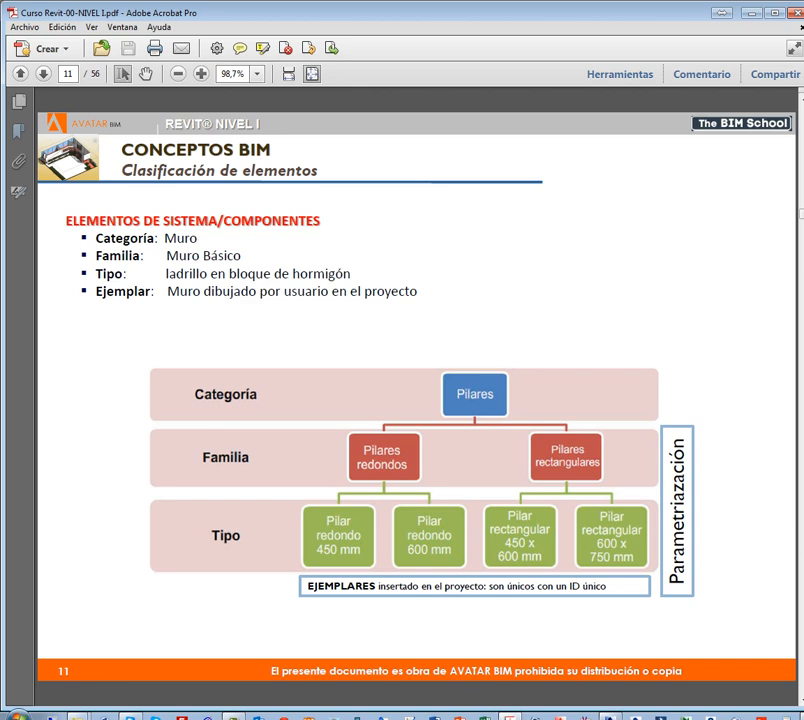
Return to Revit and select the steel column inside the building to examine its category, family and type.
left_click(607, 714)
left_click(473, 614)
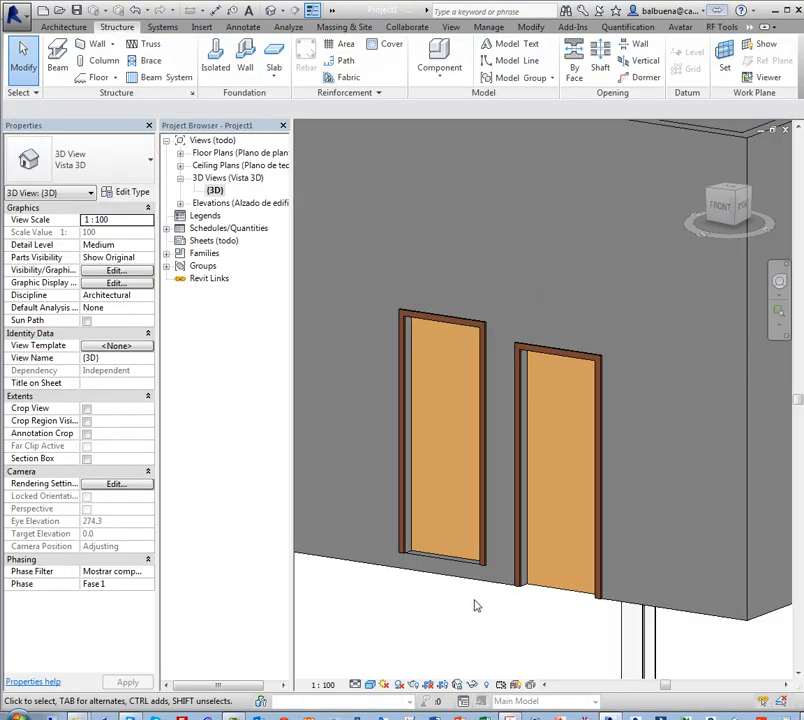
scroll(475, 605, "down", 5)
scroll(560, 413, "up", 3)
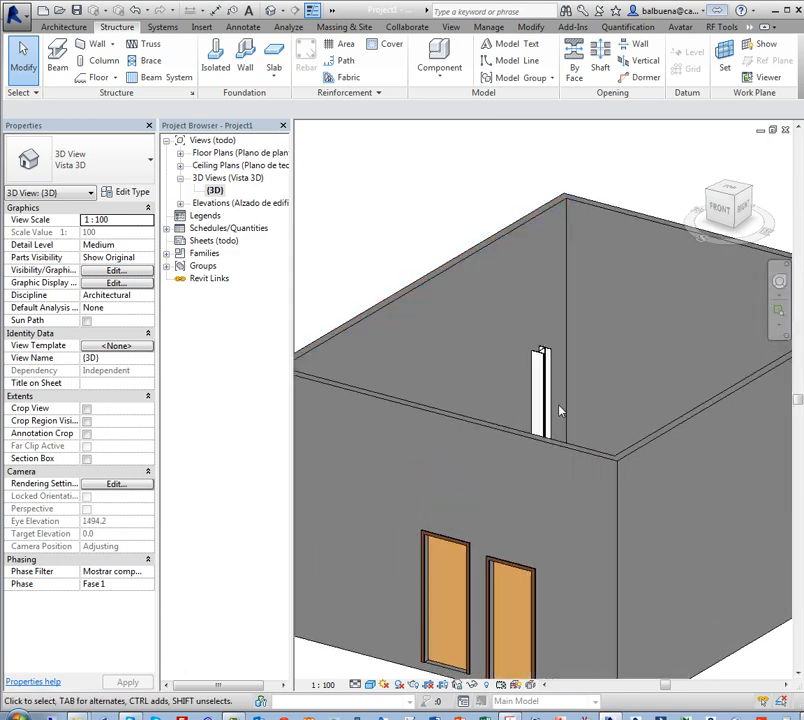
left_click(551, 392)
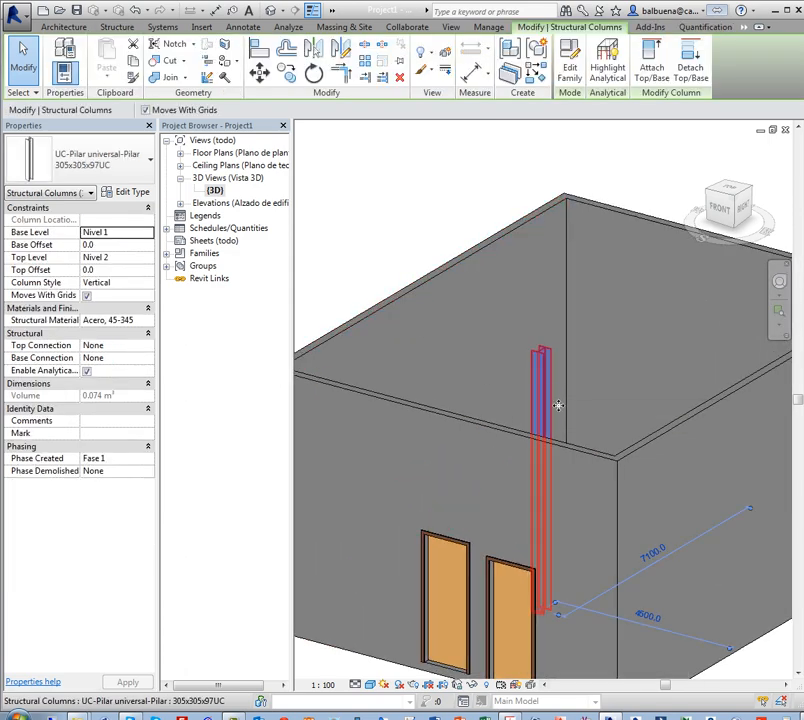
Switch back to the course PDF and point out the Categoría level in the Pilares classification diagram.
left_click(510, 714)
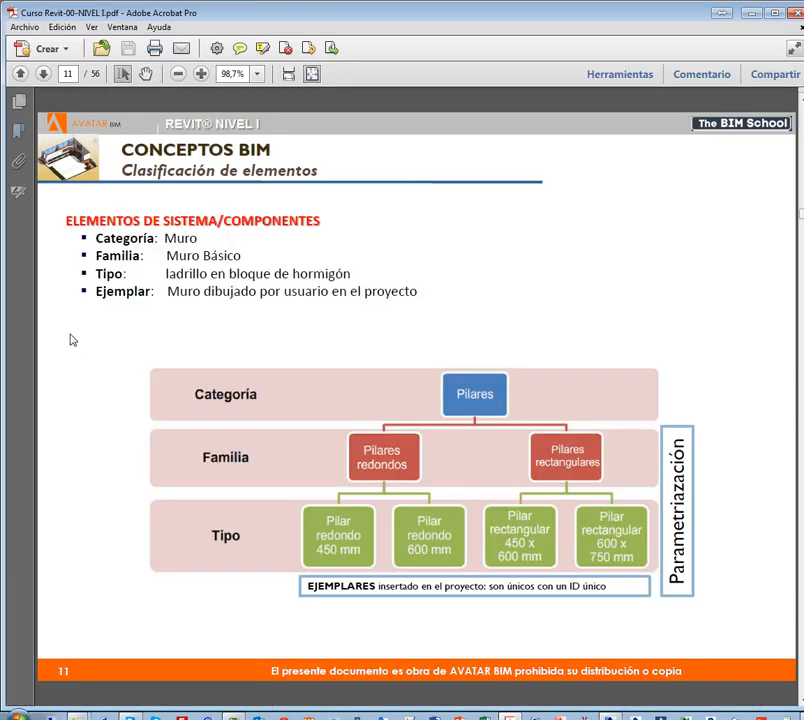
left_click_drag(191, 381, 262, 409)
left_click(222, 398)
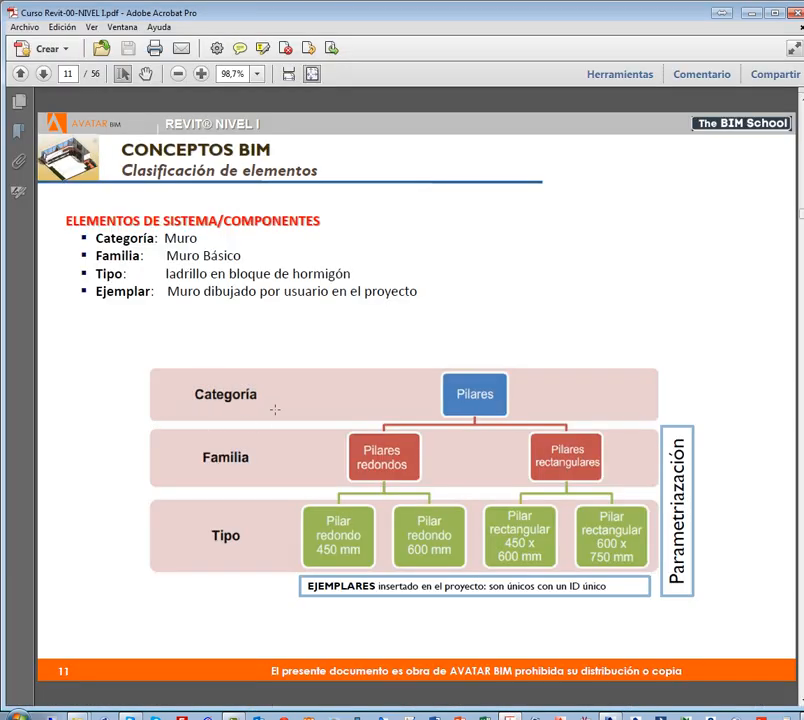
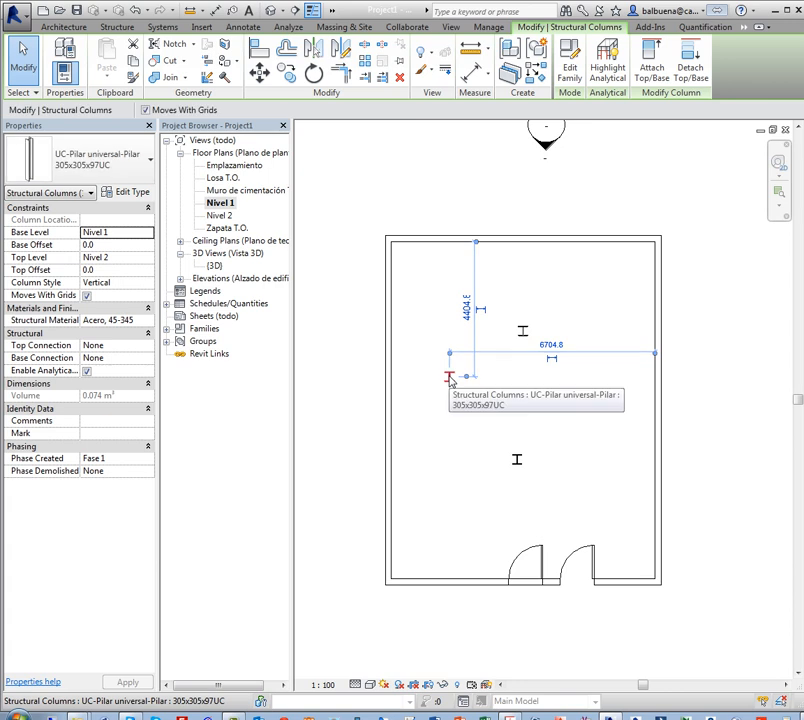
key("ctrl")
key("ctrl")
key("ctrl")
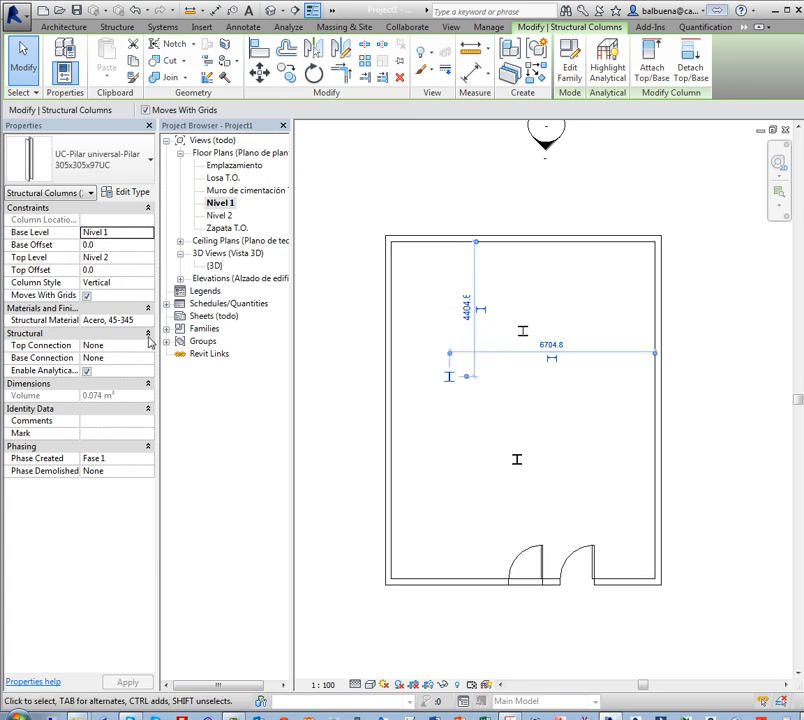
Inspect the type properties of the selected 305x305x97UC steel column and dismiss them without changes.
left_click(110, 191)
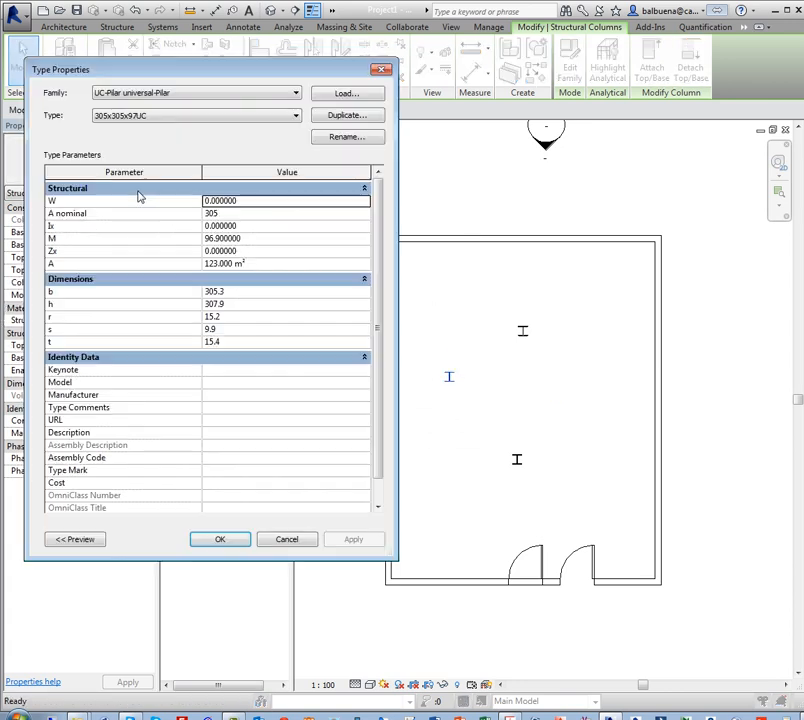
left_click_drag(206, 74, 507, 152)
left_click(691, 148)
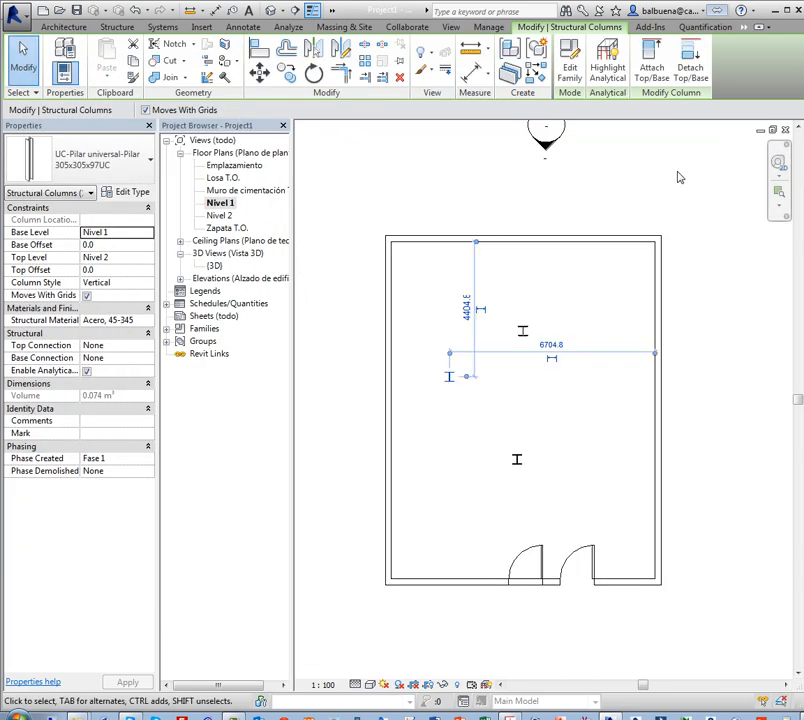
Open the selected steel column's family for editing and look over its family properties.
left_click(504, 344)
left_click(450, 376)
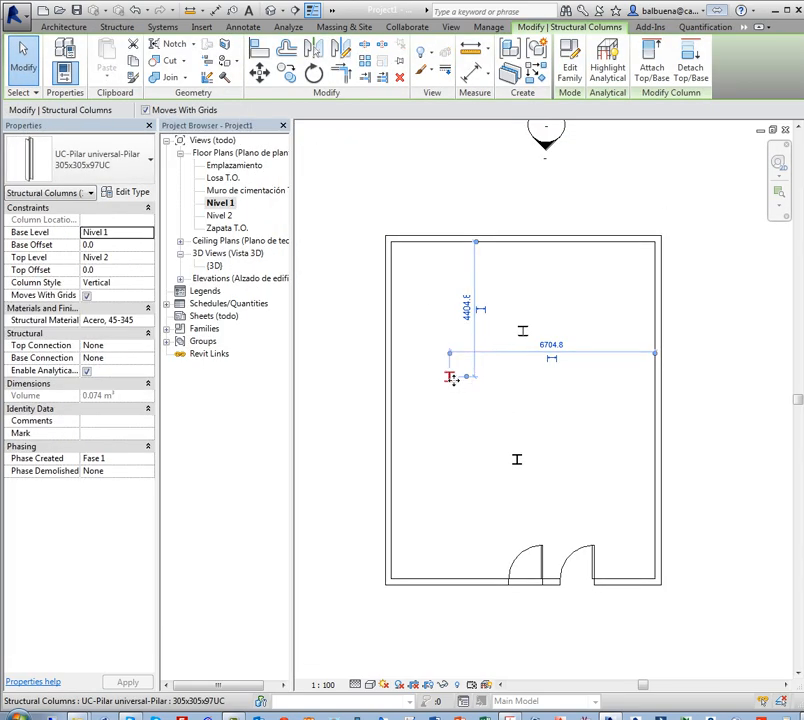
left_click(448, 376)
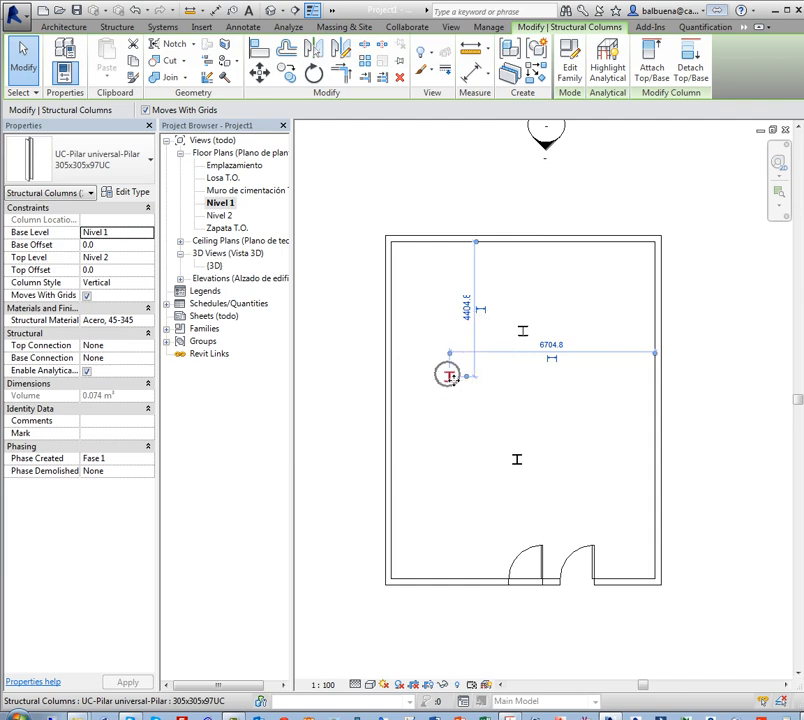
left_click(569, 72)
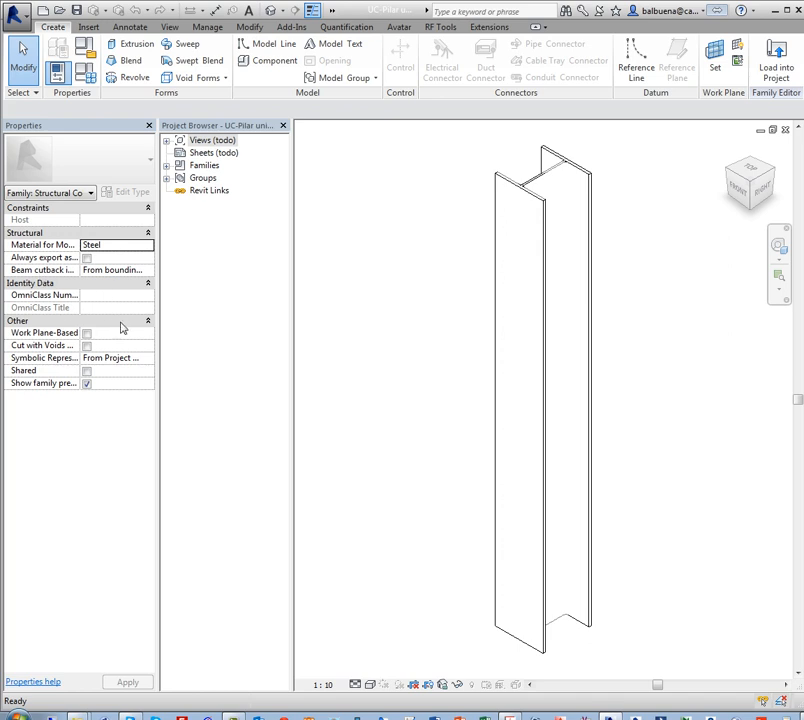
left_click(88, 333)
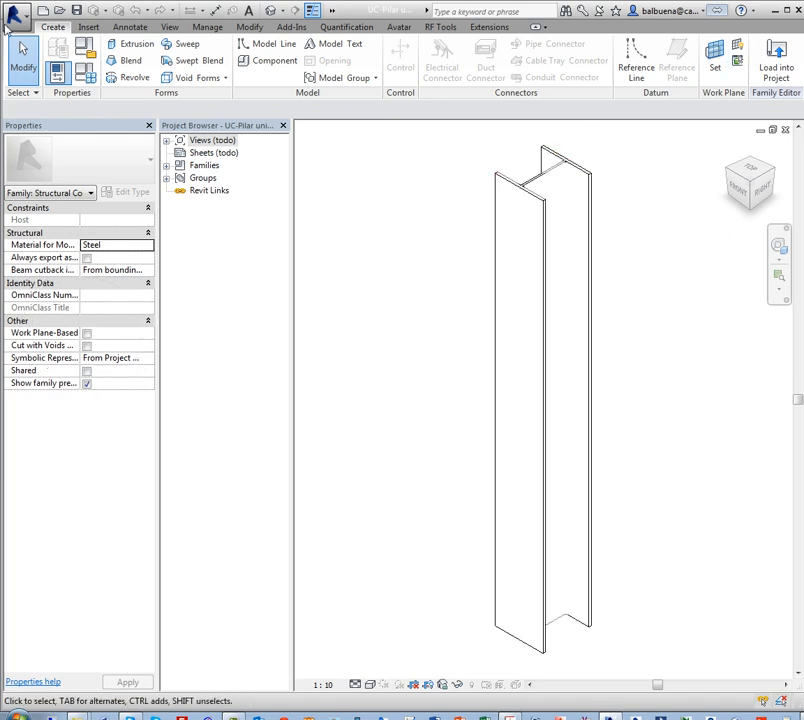
Close the UC-Pilar universal-Pilar family without saving changes and return to the Nivel 1 plan.
left_click(18, 18)
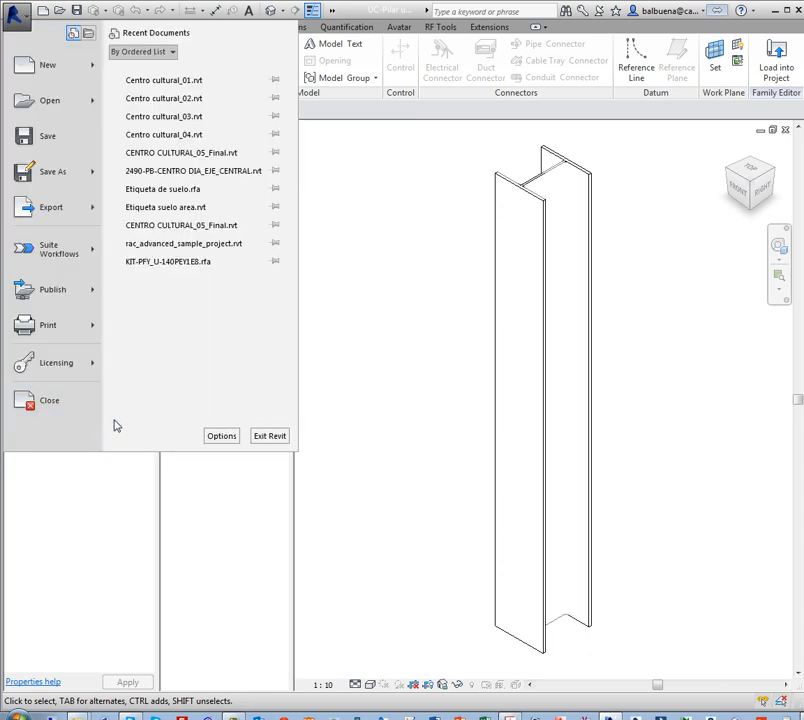
left_click(452, 454)
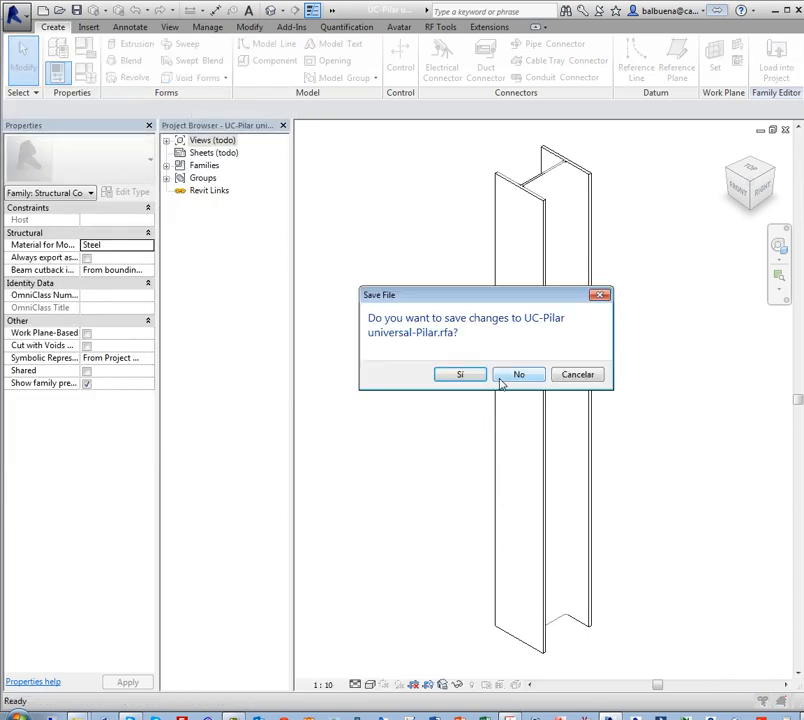
left_click(515, 374)
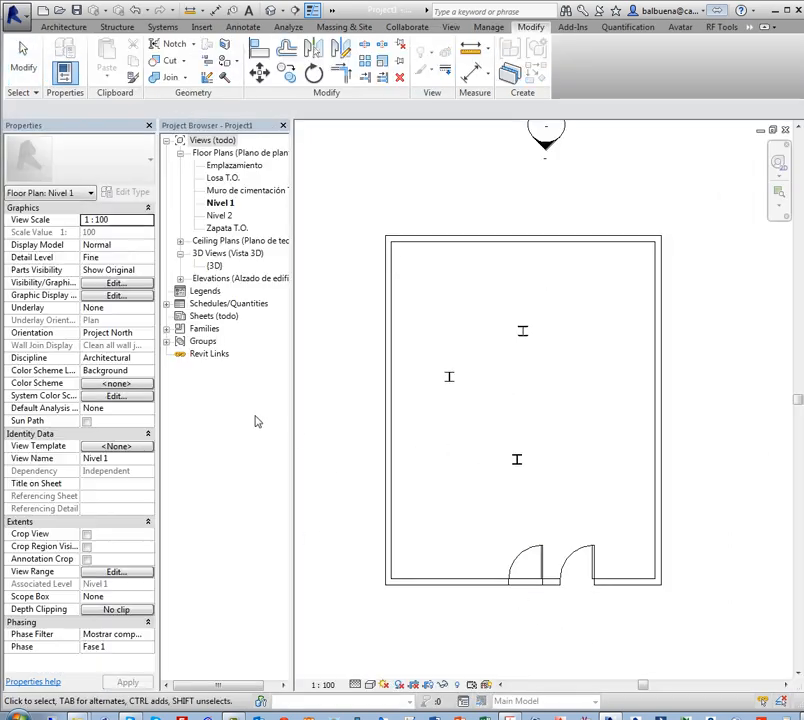
Widen the Project Browser, expand the ceiling plans and examine the floor plan entries from Emplazamiento to Zapata T.O.
left_click_drag(302, 422, 322, 420)
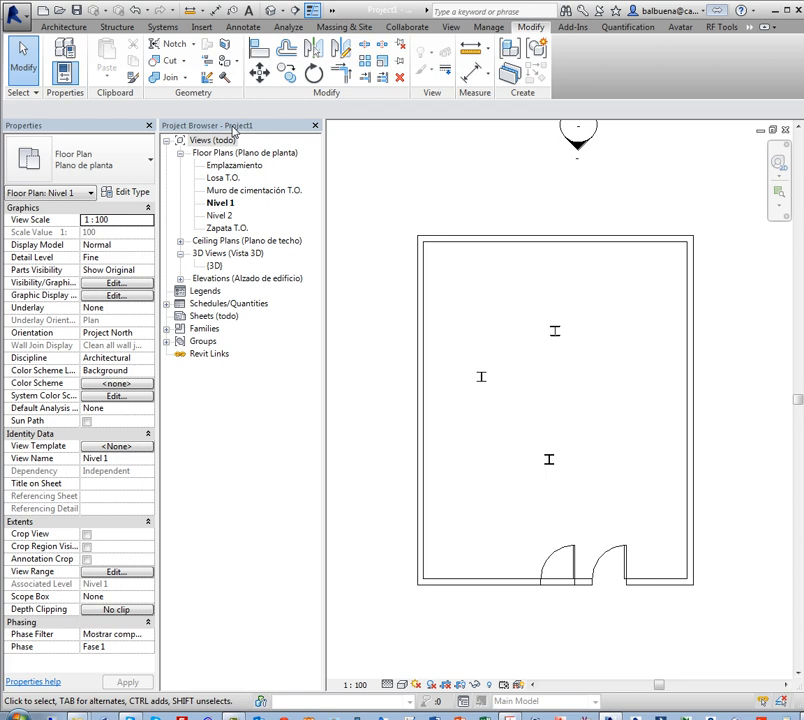
left_click(180, 241)
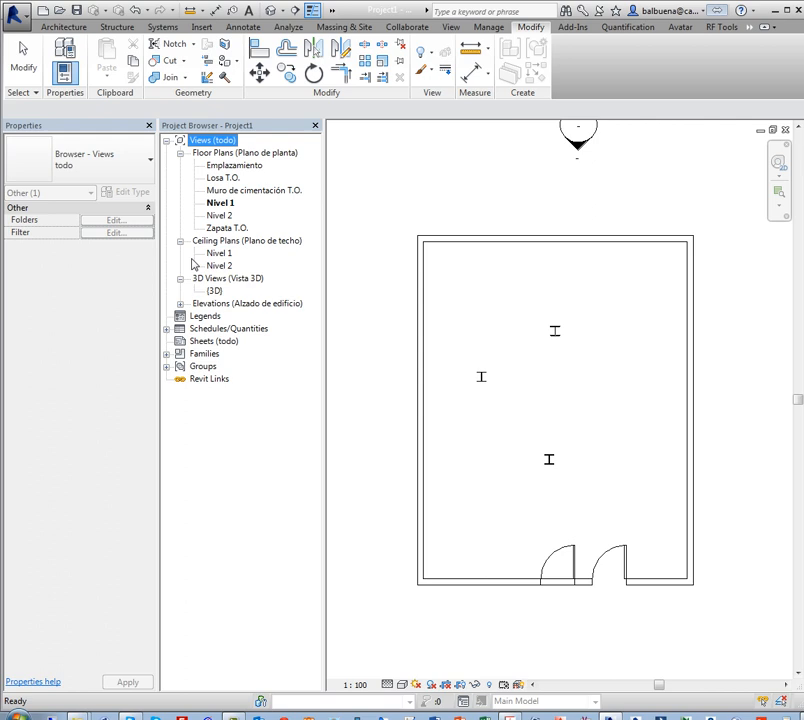
left_click(230, 166)
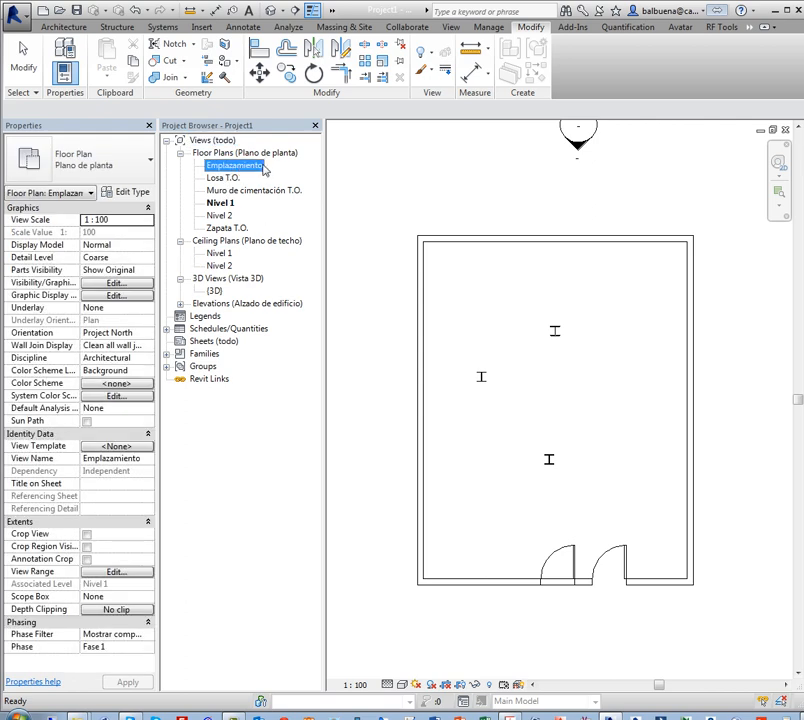
left_click(230, 204)
left_click(230, 216)
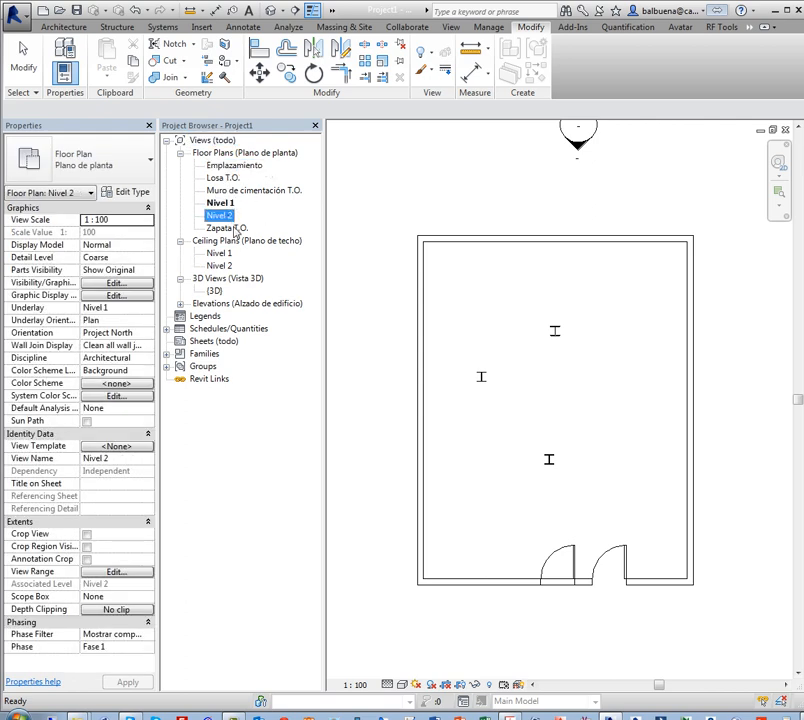
left_click(234, 228)
left_click(222, 178)
Examine the Project Browser entries for the ceiling plans, the Este elevation and the {3D} view.
left_click(230, 242)
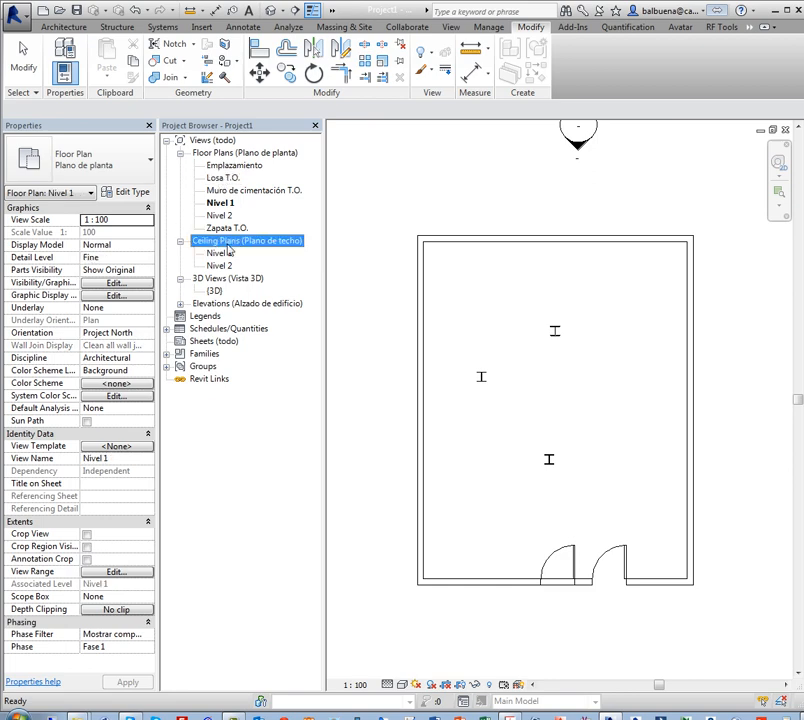
left_click(222, 253)
left_click(222, 266)
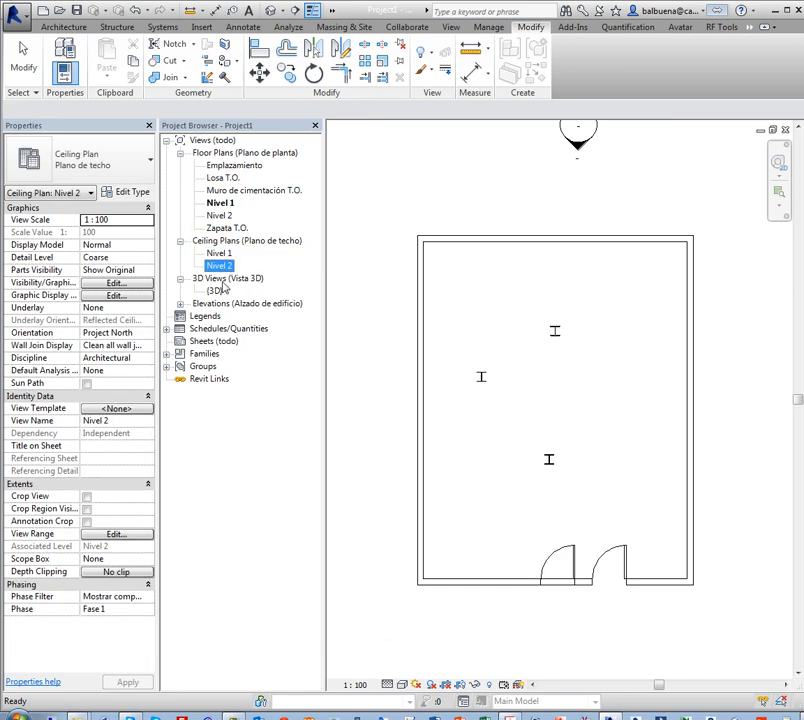
left_click(181, 303)
left_click(216, 316)
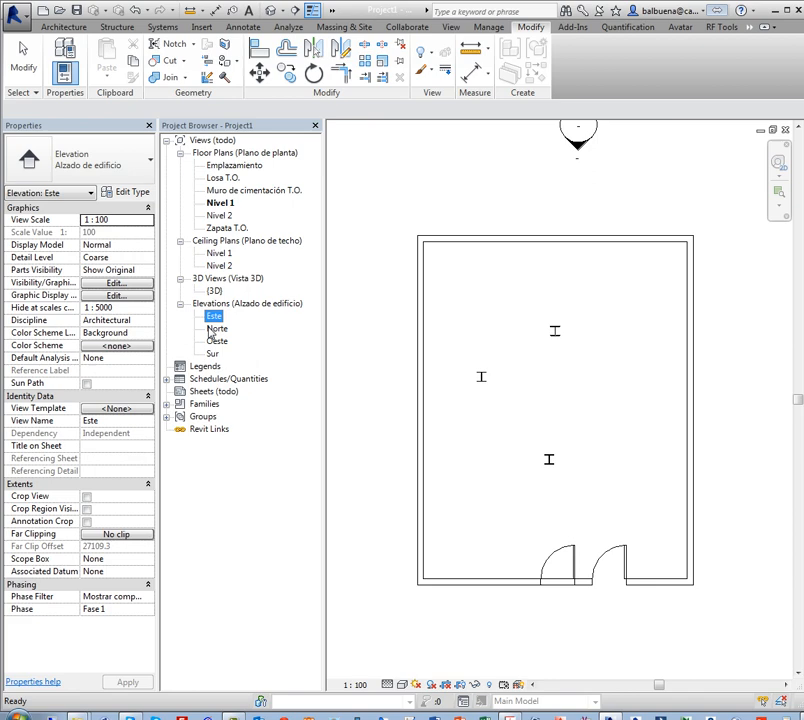
left_click(218, 291)
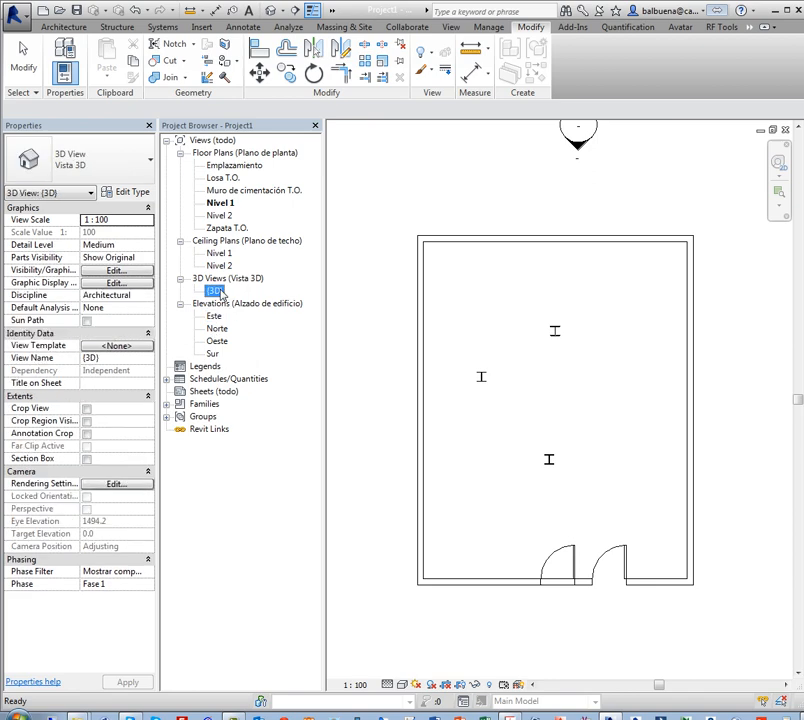
Point out the Legends branch and expand Schedules/Quantities in the Project Browser.
left_click(205, 366)
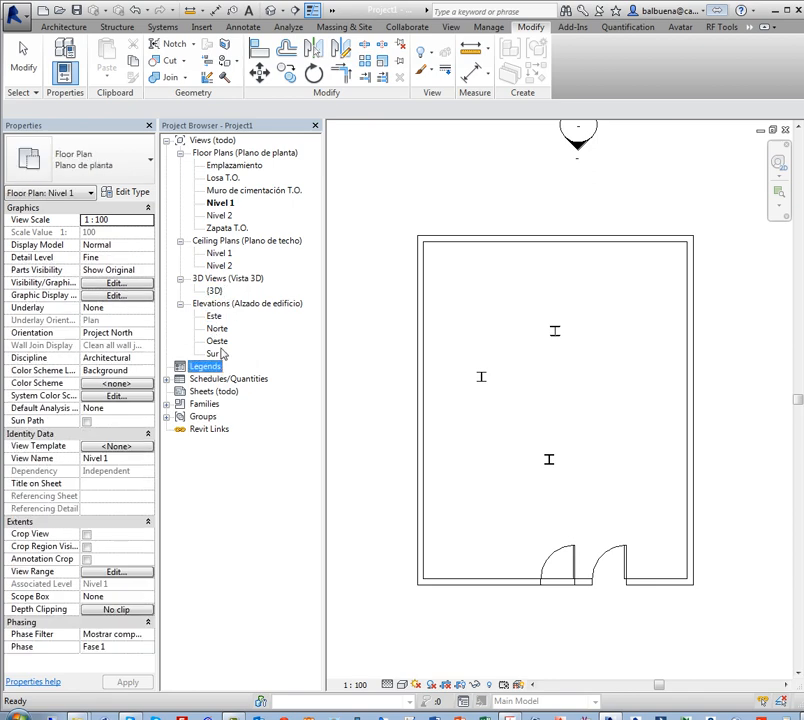
left_click(167, 380)
left_click(210, 379)
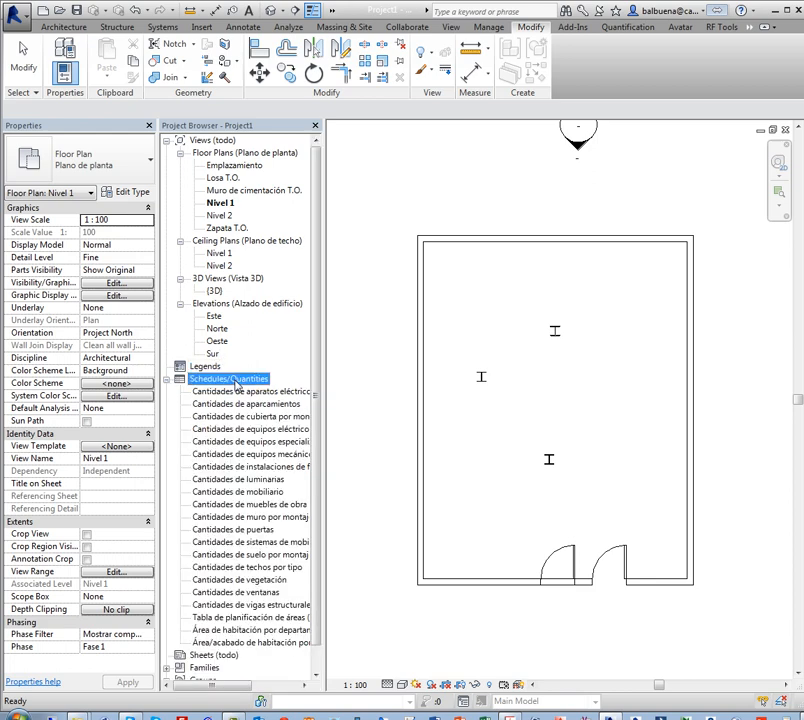
View the schedules Cantidades de aparatos eléctricos and Cantidades de equipos especializados, and close both.
left_click(236, 392)
double_click(236, 392)
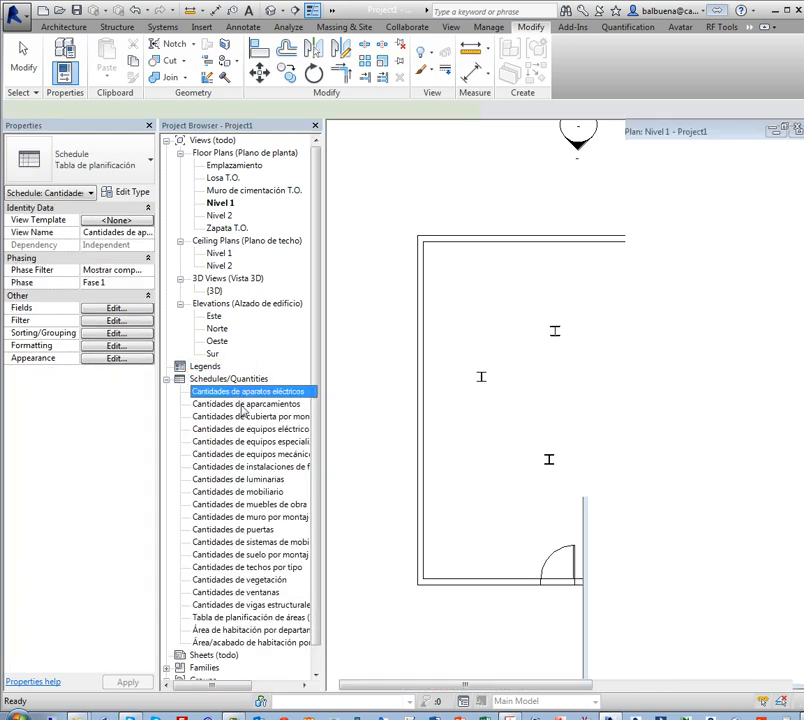
double_click(272, 442)
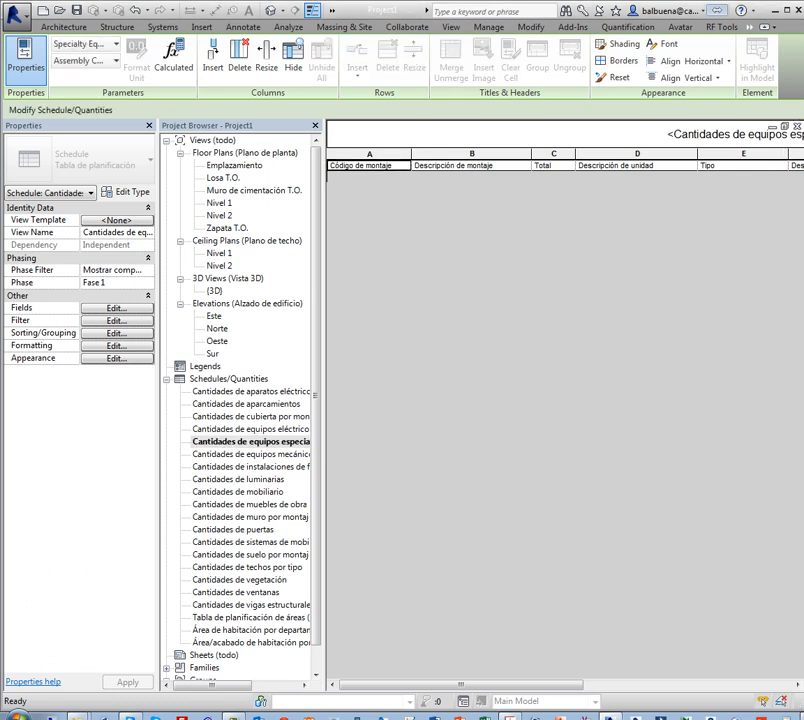
left_click_drag(562, 685, 747, 688)
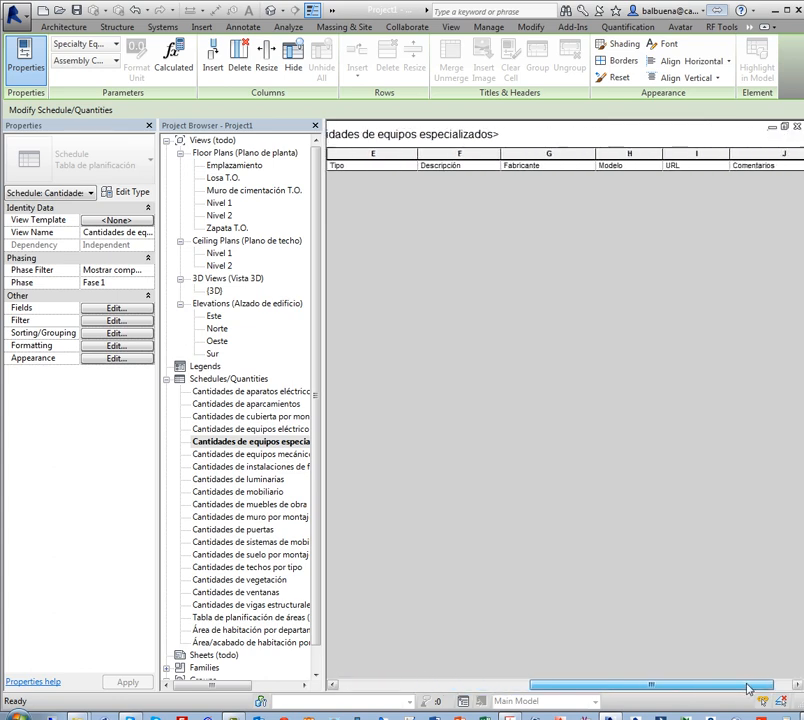
left_click(797, 127)
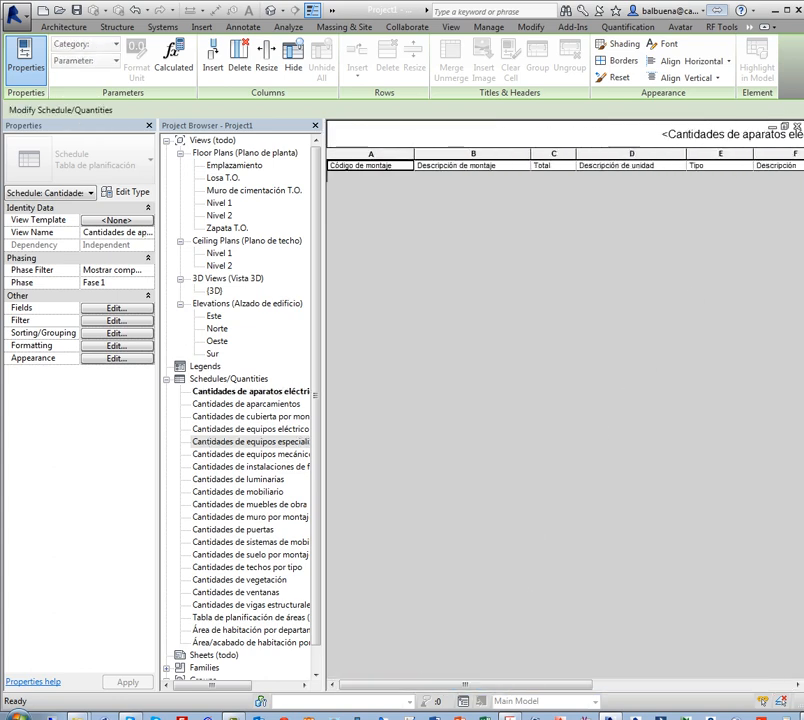
left_click(797, 127)
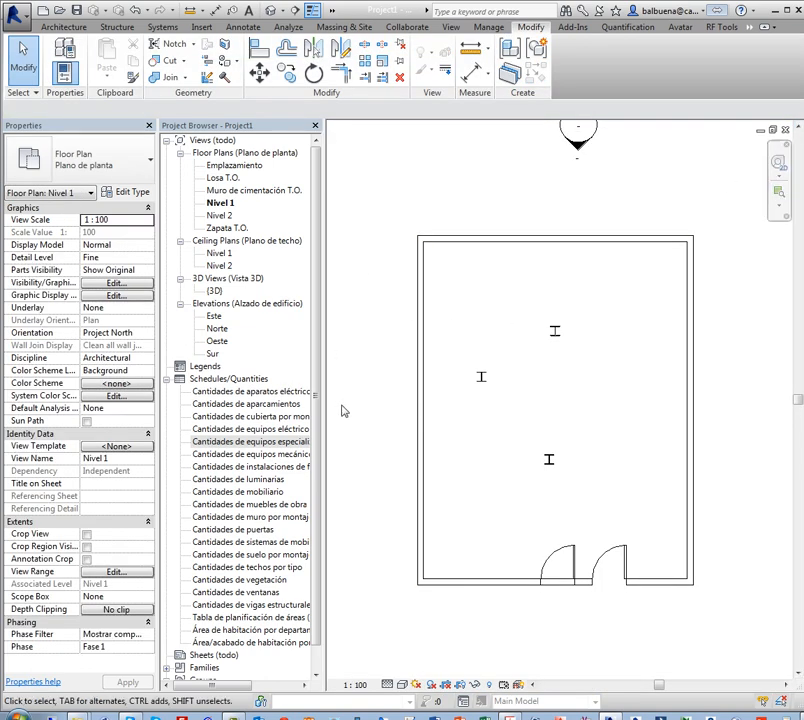
View the door schedule Cantidades de puertas and close it.
left_click(250, 533)
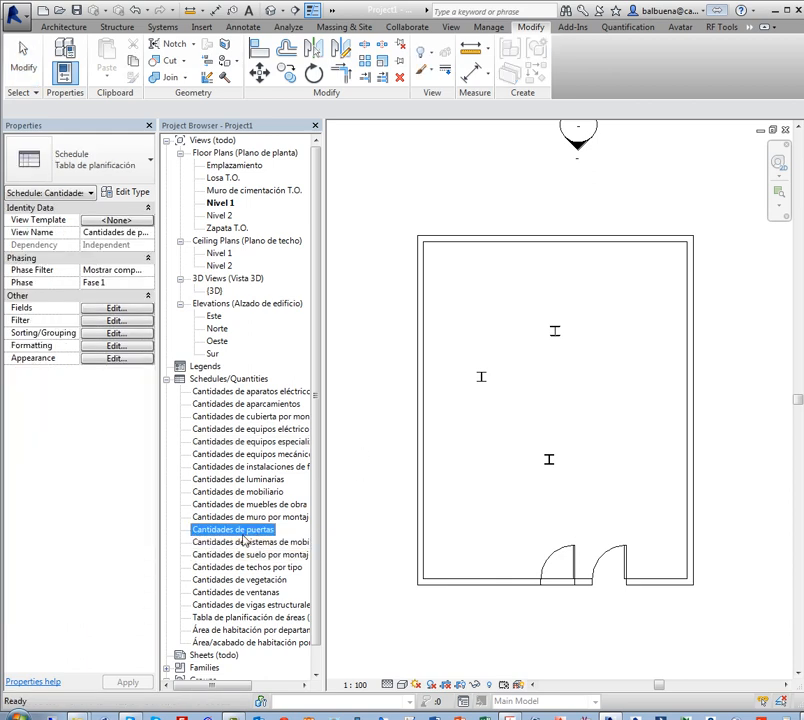
double_click(243, 535)
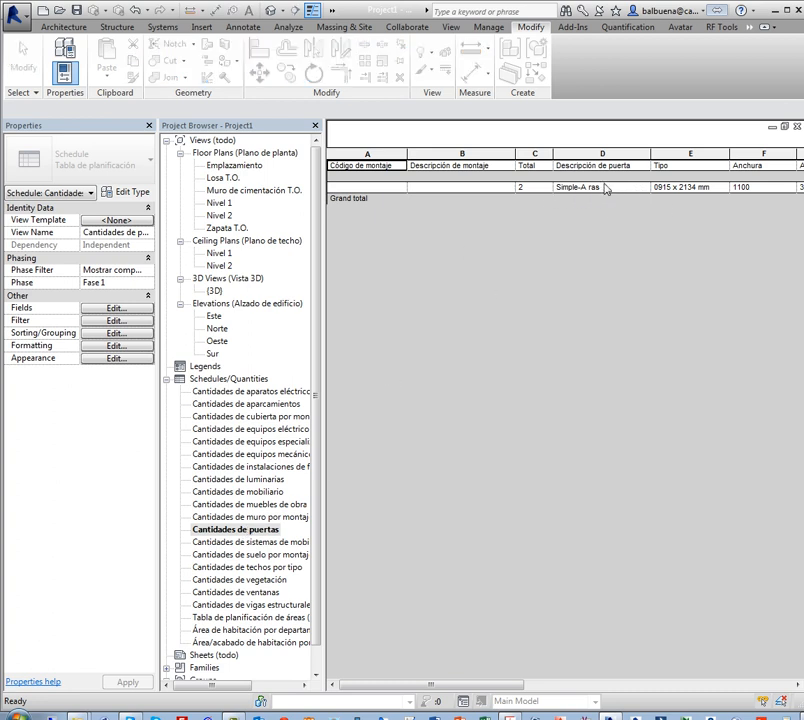
left_click(797, 127)
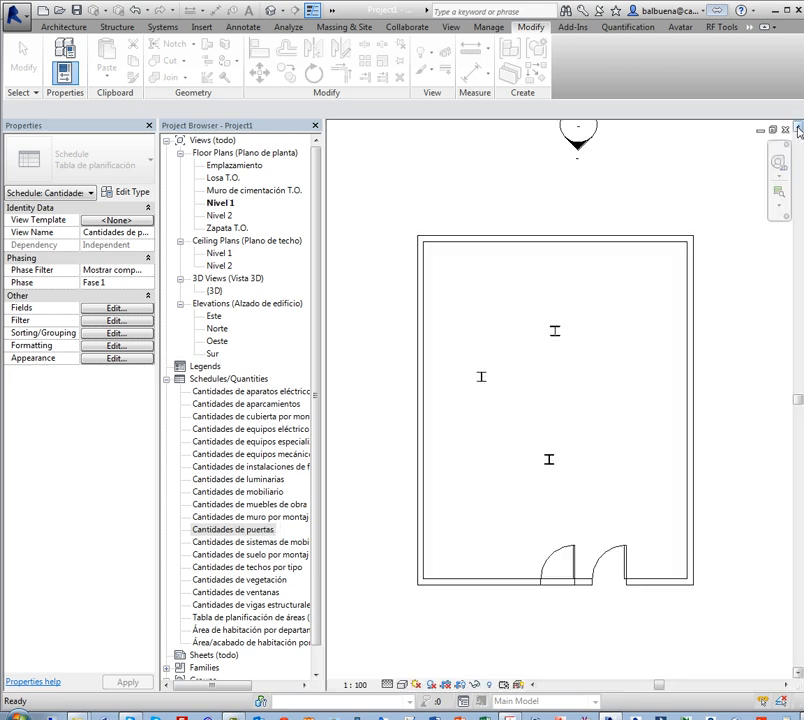
Look through the Schedules/Quantities entries, collapse that branch and point out the Sheets branch.
left_click(166, 381)
left_click(166, 381)
left_click(240, 391)
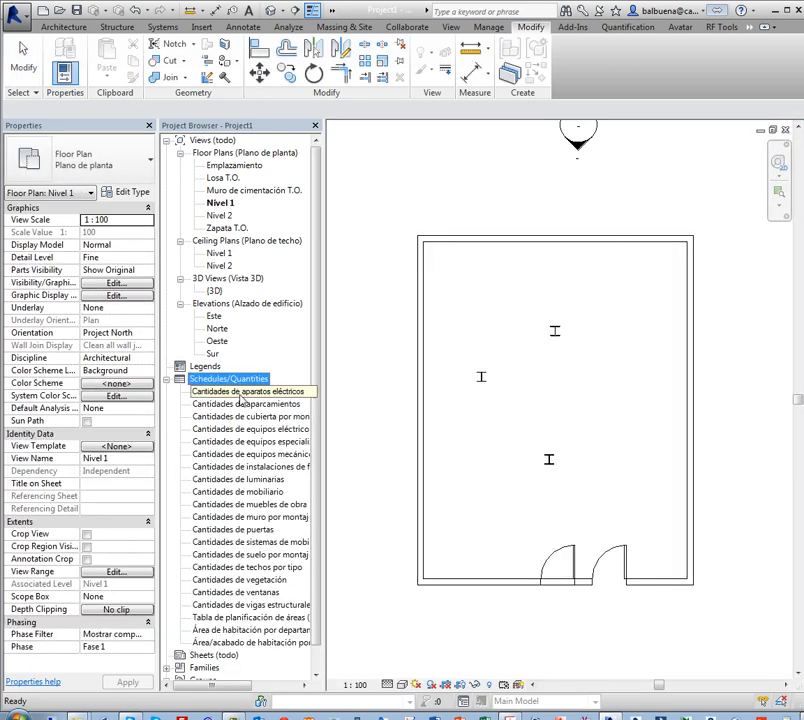
left_click(226, 642)
left_click(233, 617)
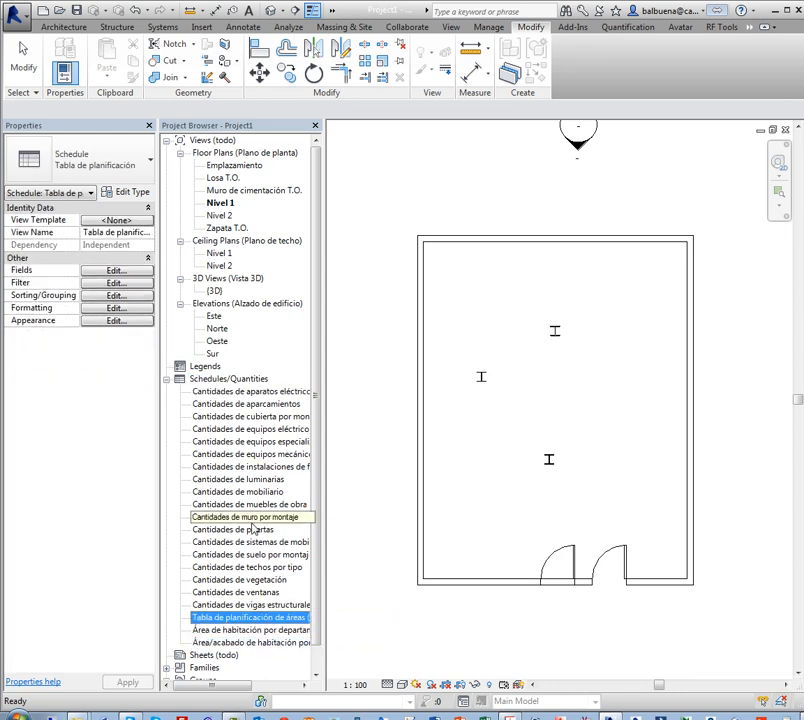
left_click(245, 491)
left_click(252, 443)
left_click(246, 392)
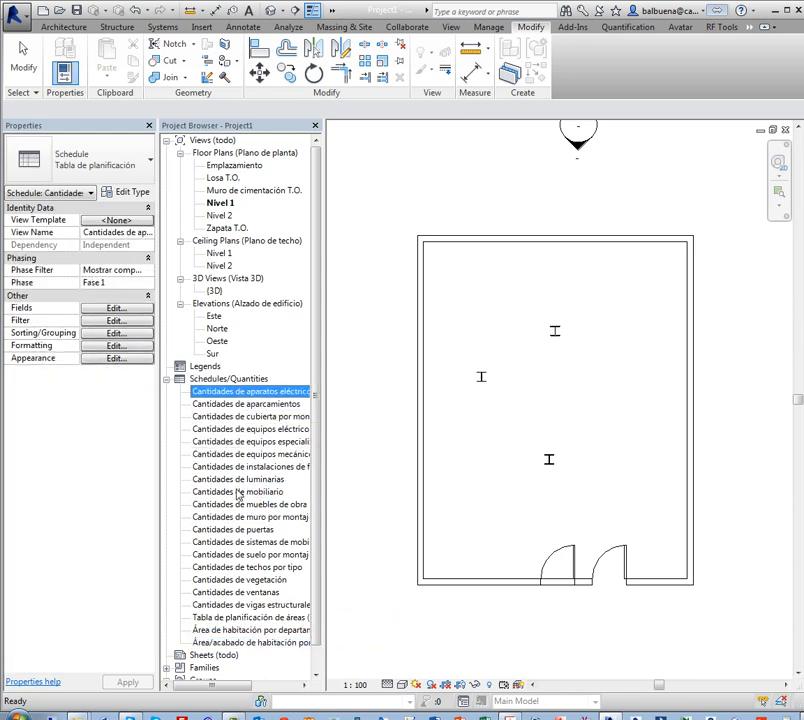
left_click(167, 380)
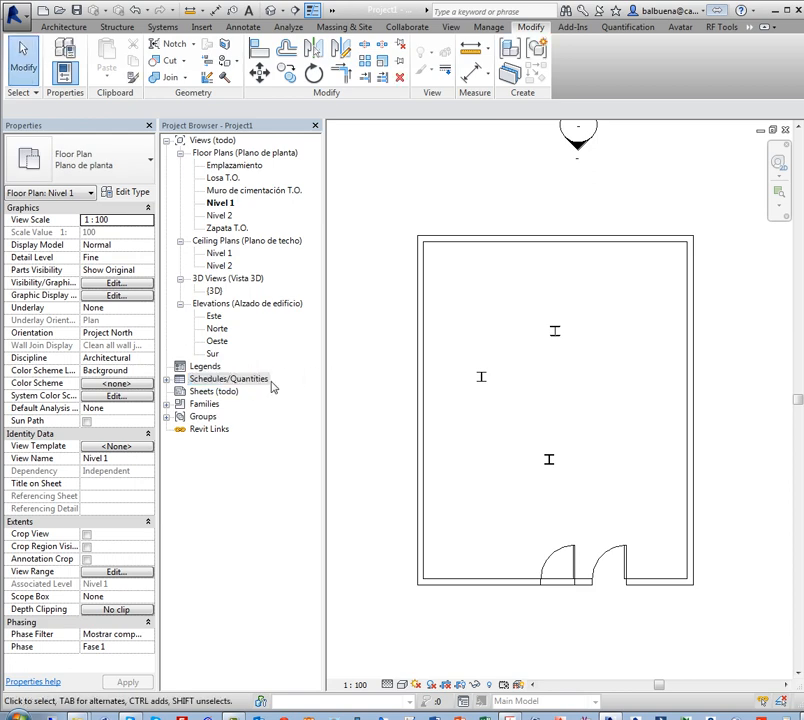
left_click(214, 391)
left_click(386, 384)
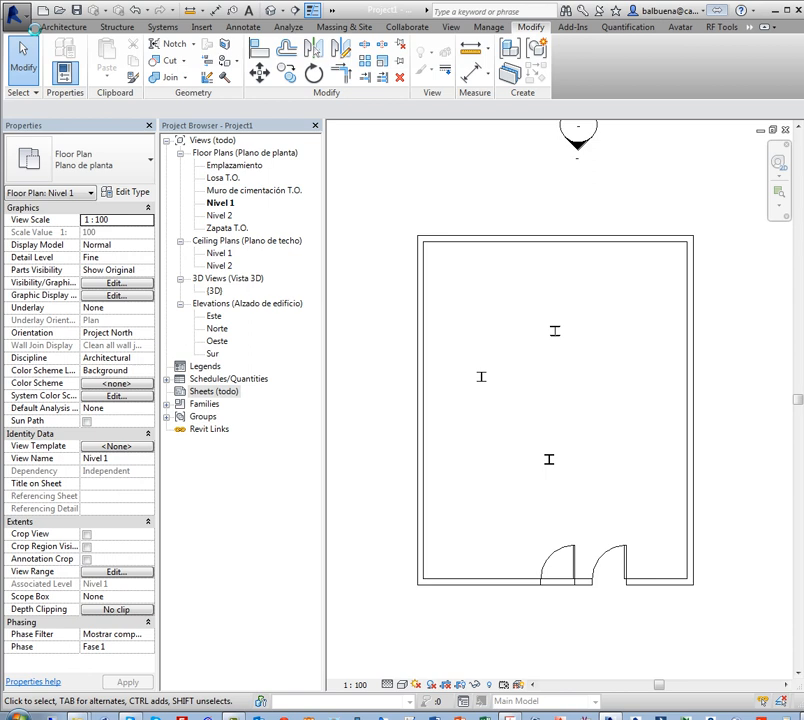
Add the Dropbox folder 01-AVATAR Formacion > 2014-06-RAC1-20h to the shortcut places of the file opening dialog.
left_click(20, 16)
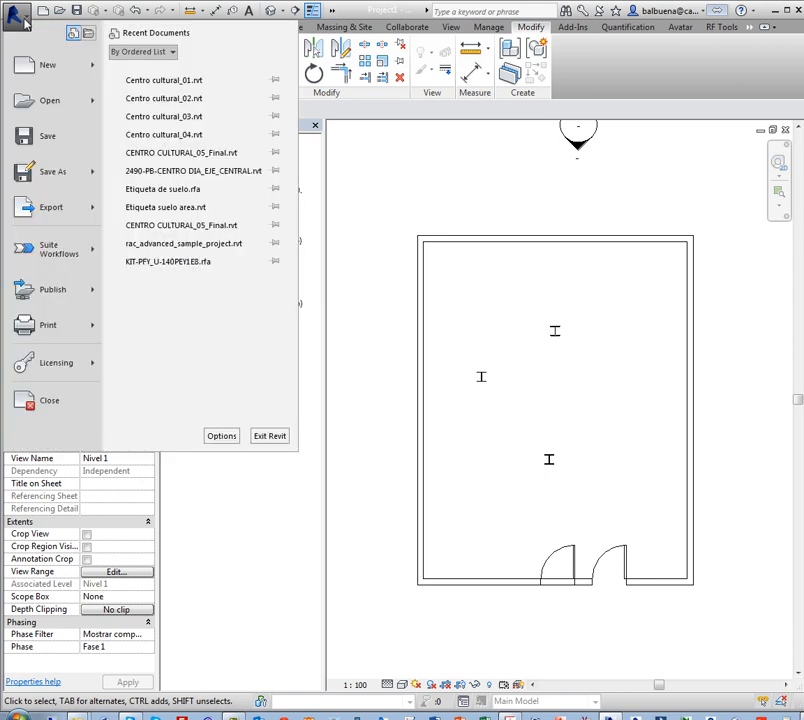
left_click(49, 110)
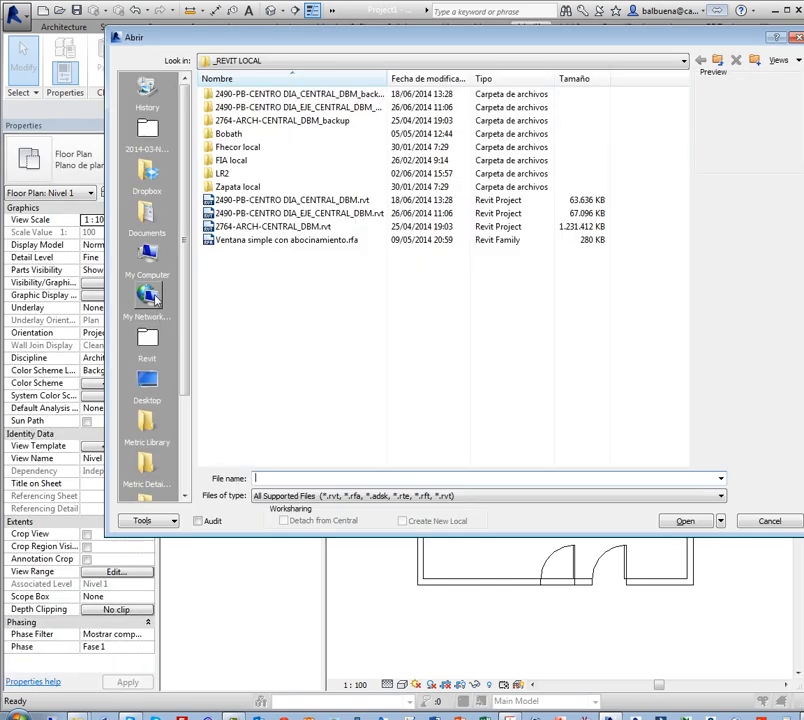
left_click(152, 185)
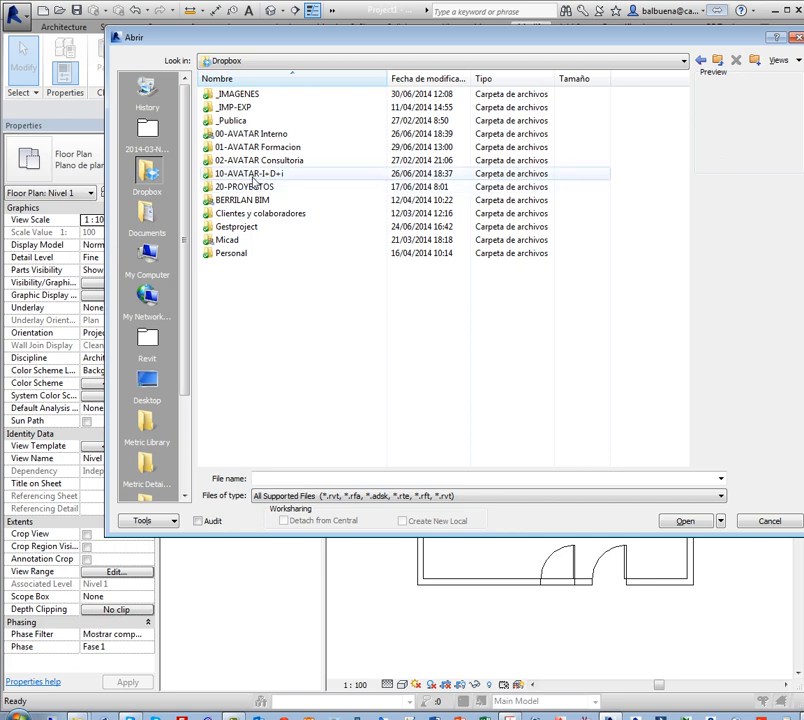
double_click(252, 147)
mouse_move(257, 150)
left_mouse_down()
mouse_move(217, 158)
mouse_move(268, 152)
left_mouse_up()
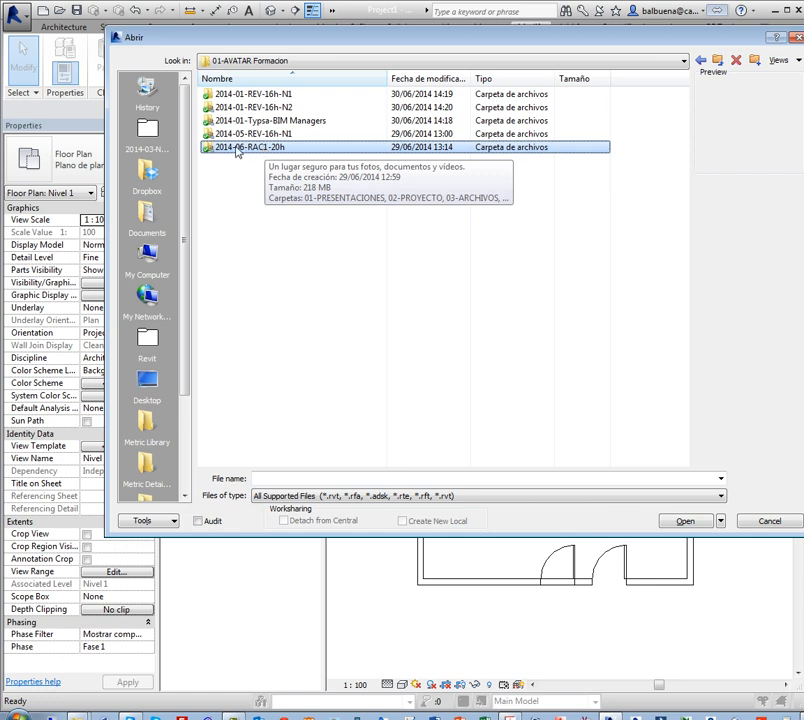
left_click_drag(239, 151, 155, 178)
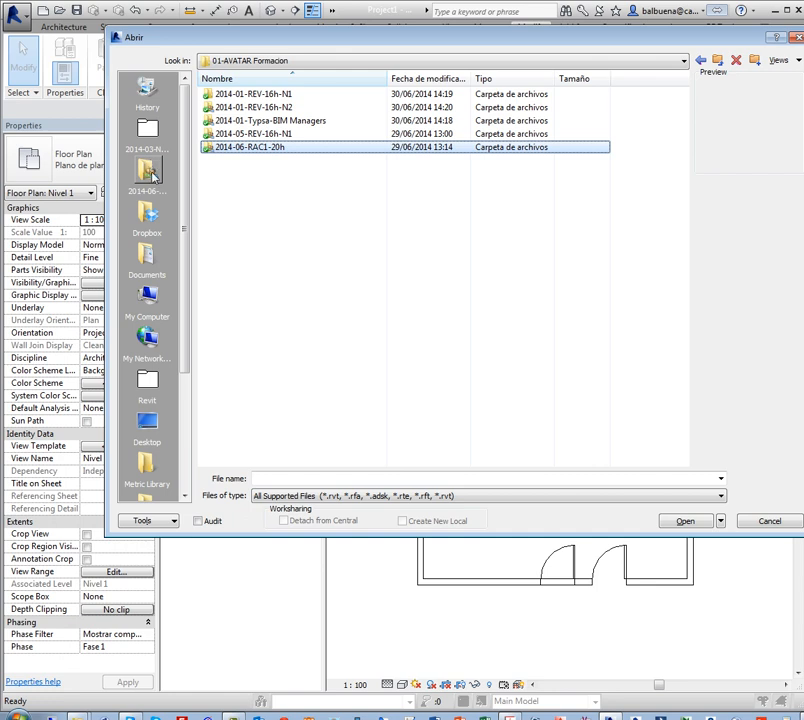
Open the project CENTRO CULTURAL_05_Final.rvt from the 02-PROYECTO folder inside 2014-06-RAC1-20h.
left_click(152, 174)
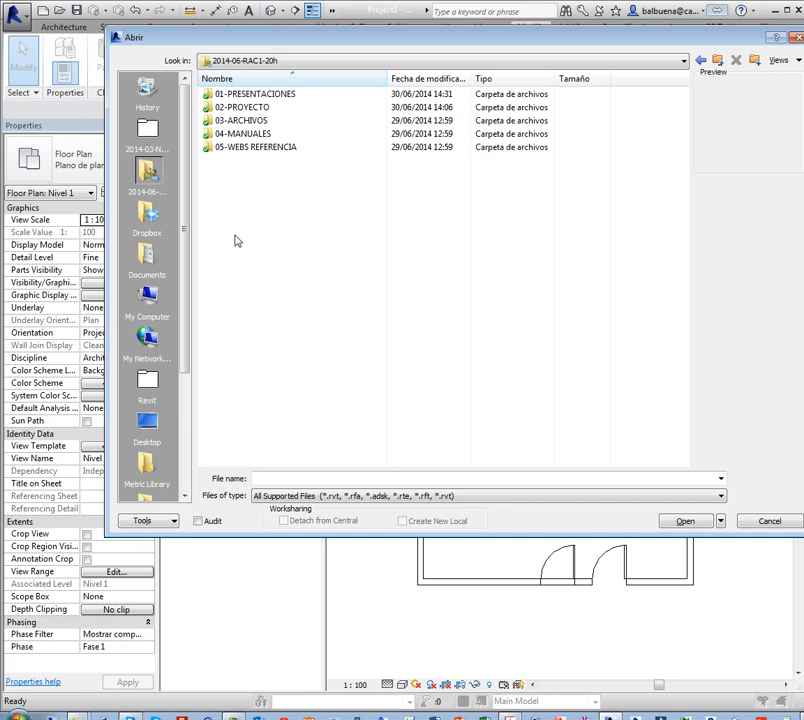
double_click(256, 108)
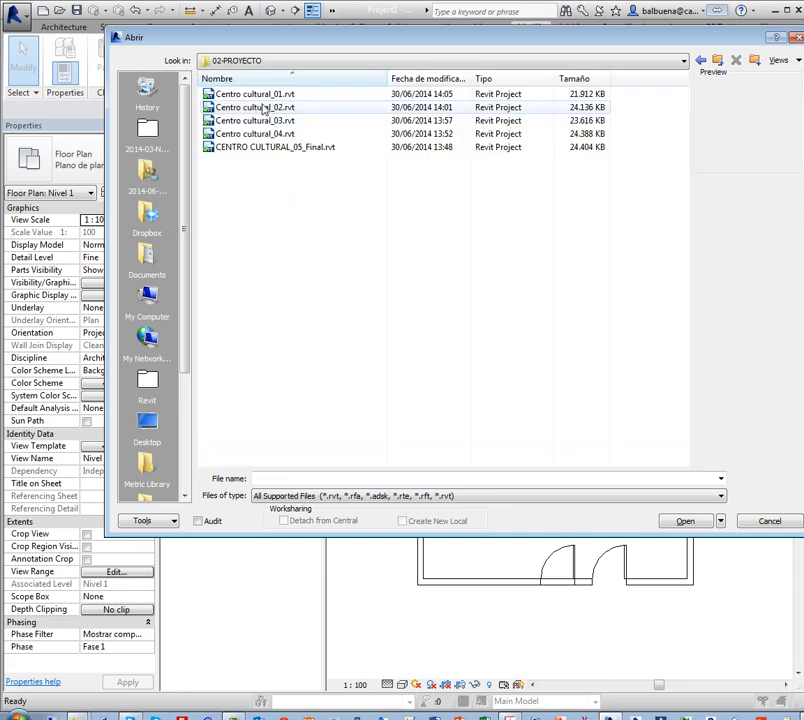
left_click(284, 148)
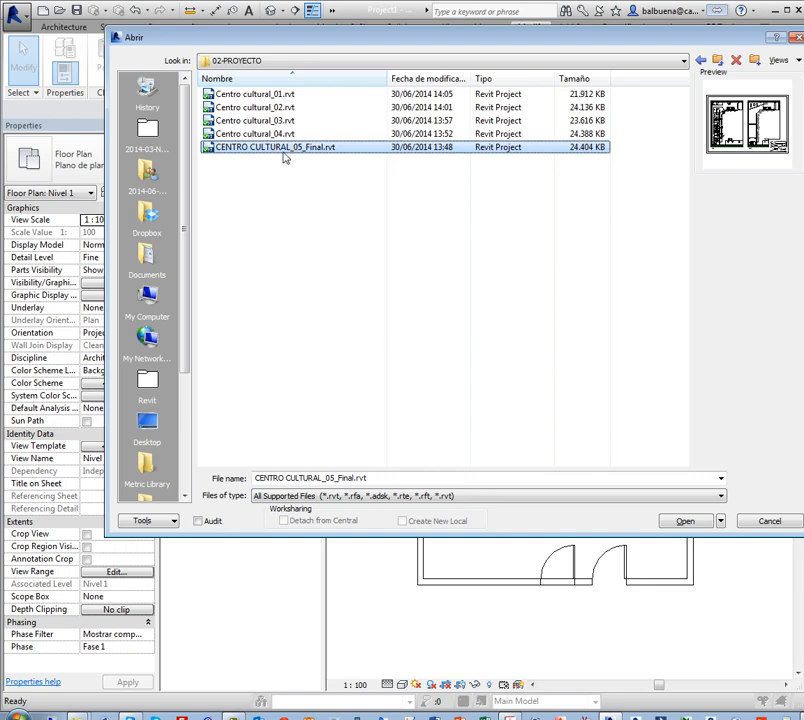
left_click(685, 521)
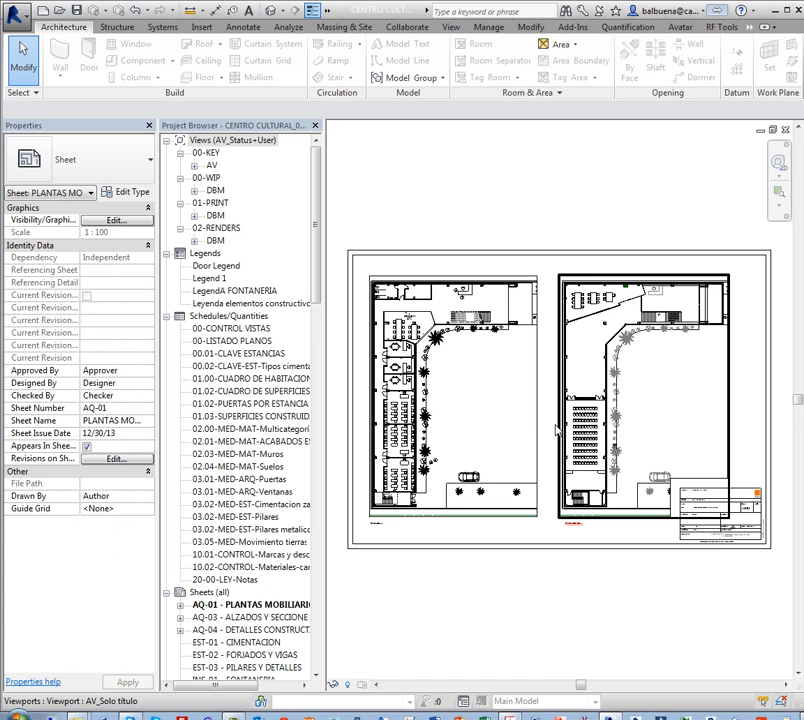
Collapse the Legends, Schedules/Quantities and Families branches in the Project Browser.
left_click(173, 258)
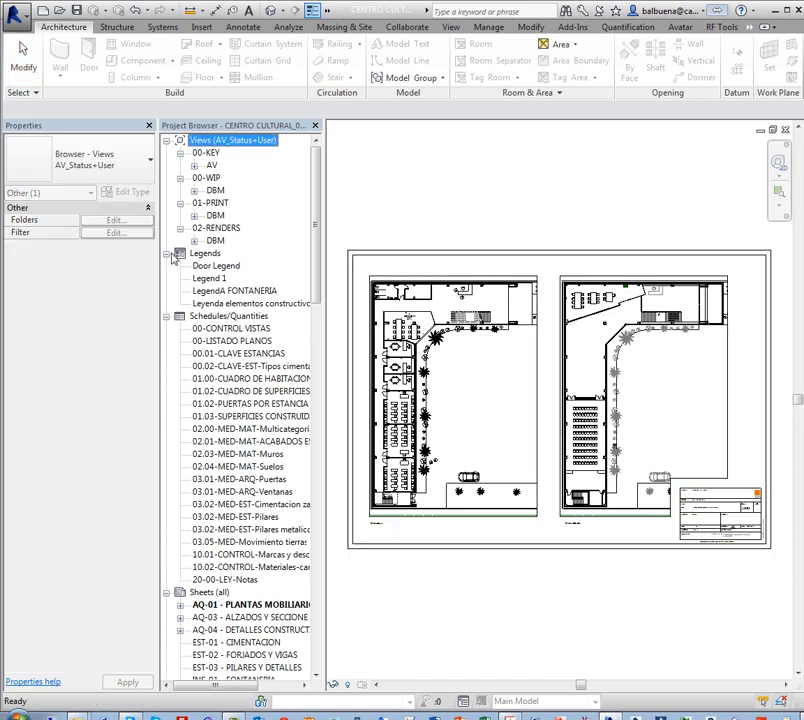
left_click(167, 254)
left_click(167, 266)
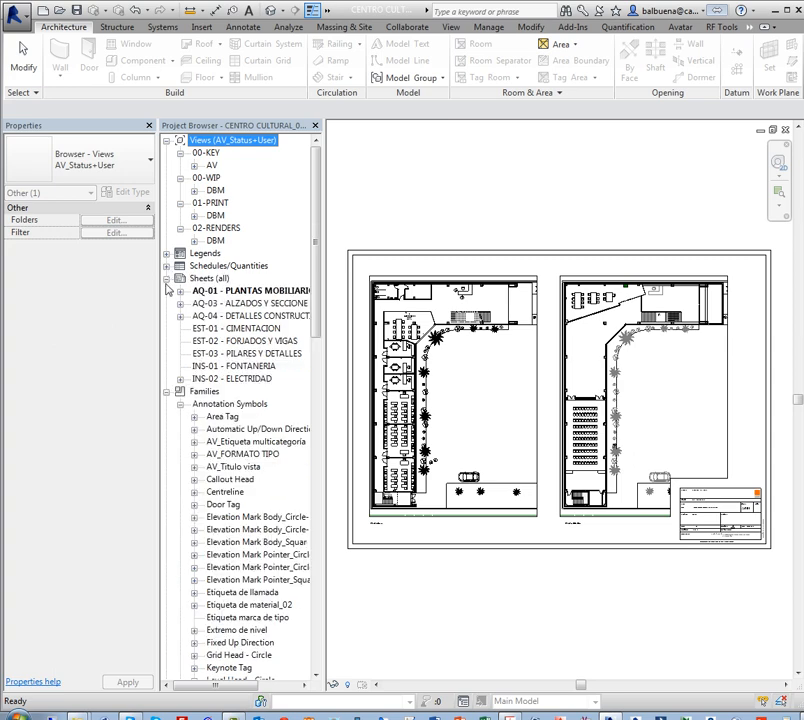
left_click(166, 391)
Point out the architecture, structure and installation sheets in the Sheets branch, from AQ-01 to INS-01.
left_click(239, 291)
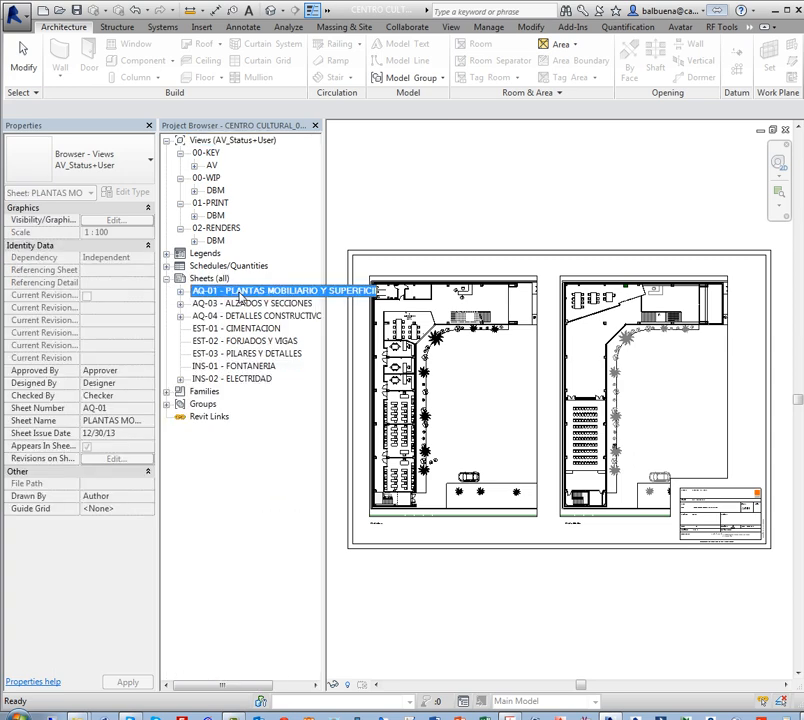
left_click(239, 303)
left_click(235, 290)
left_click(232, 303)
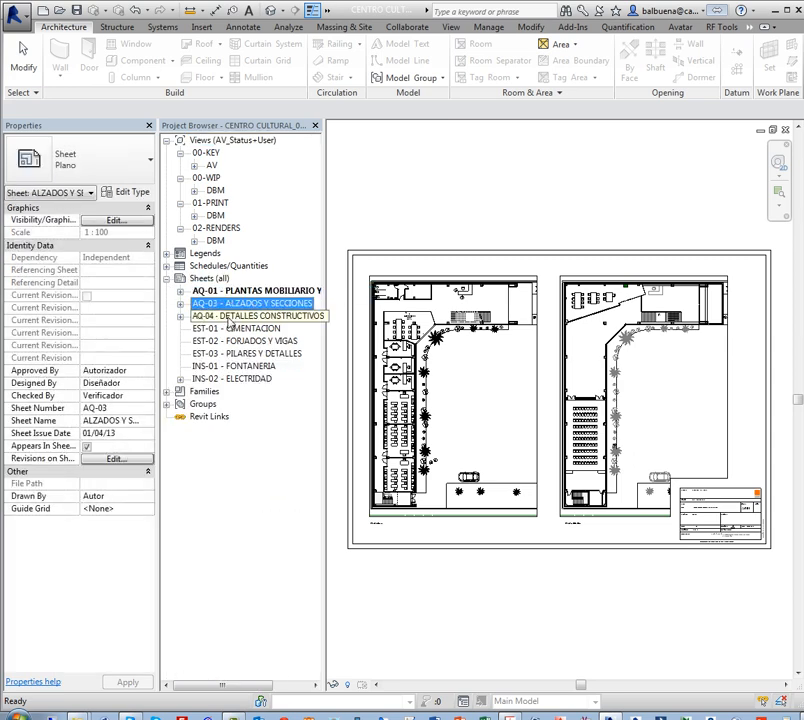
left_click(233, 328)
left_click(239, 341)
left_click(234, 366)
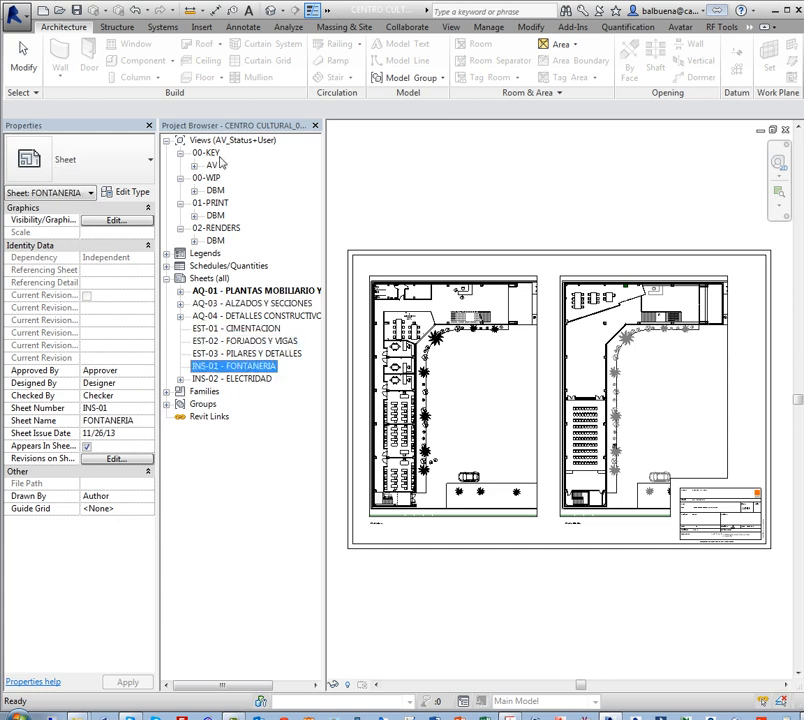
Collapse the view groups 00-KEY, 00-WIP, 01-PRINT and 02-RENDERS in the Project Browser.
left_click(218, 154)
left_click(180, 153)
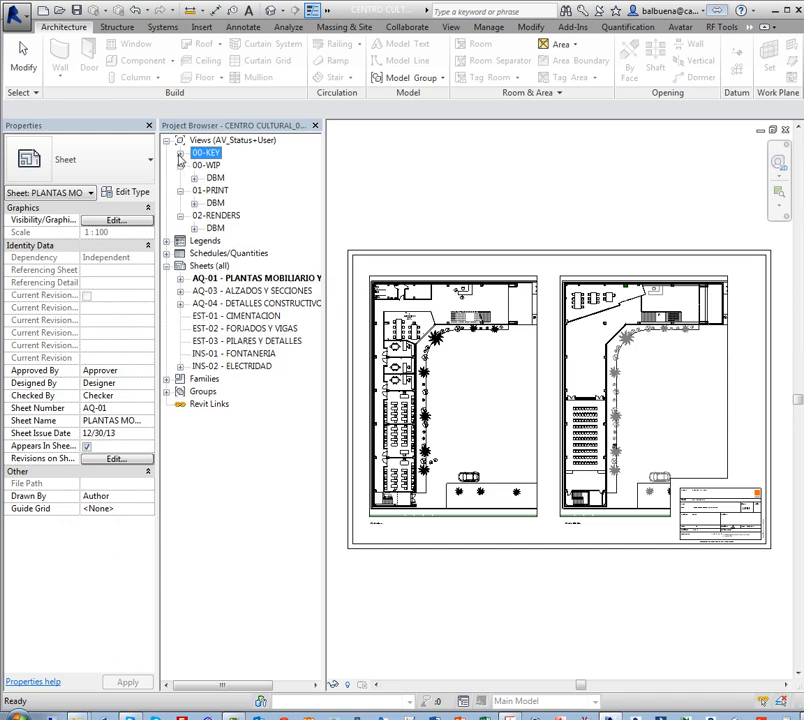
left_click(180, 165)
left_click(180, 177)
left_click(180, 190)
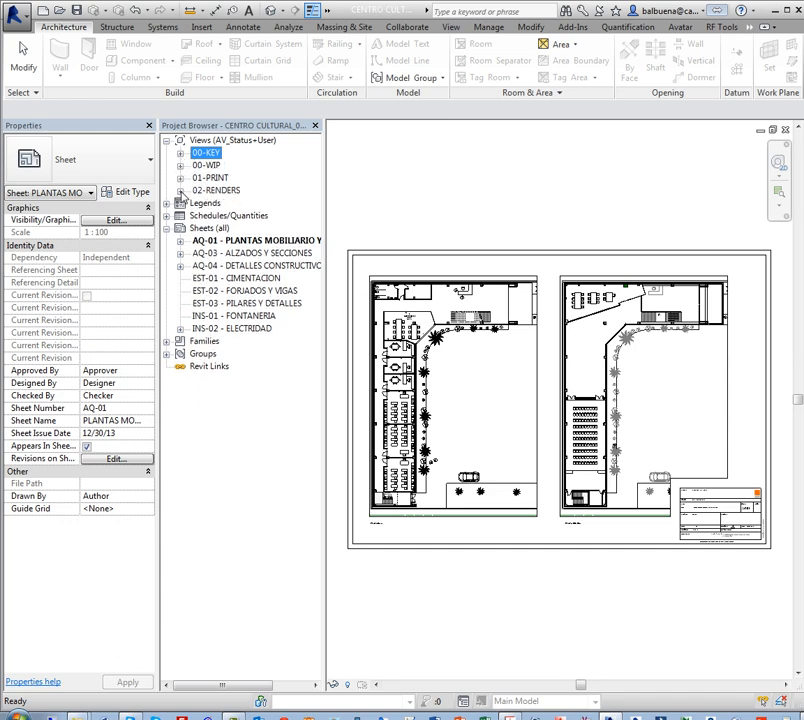
Tile the open windows so sheet AQ-01 and Project1's floor plan Nivel 1 sit side by side, and frame both drawings.
left_click(328, 12)
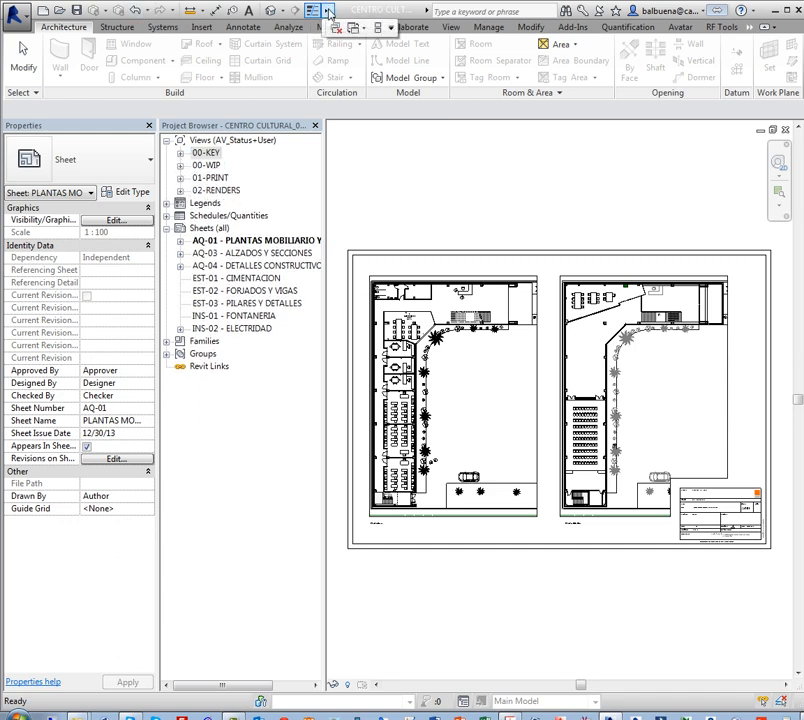
left_click(328, 12)
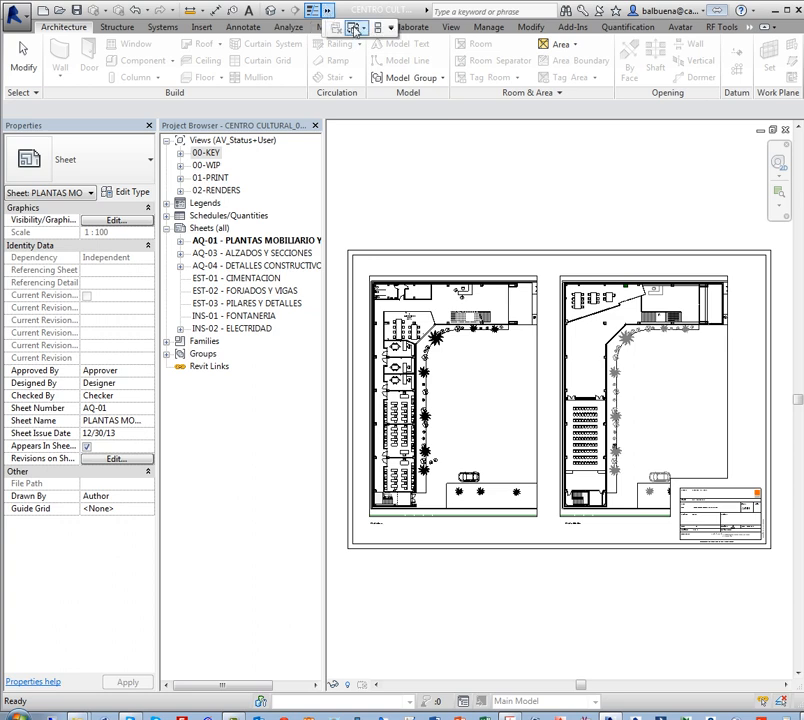
left_click(377, 28)
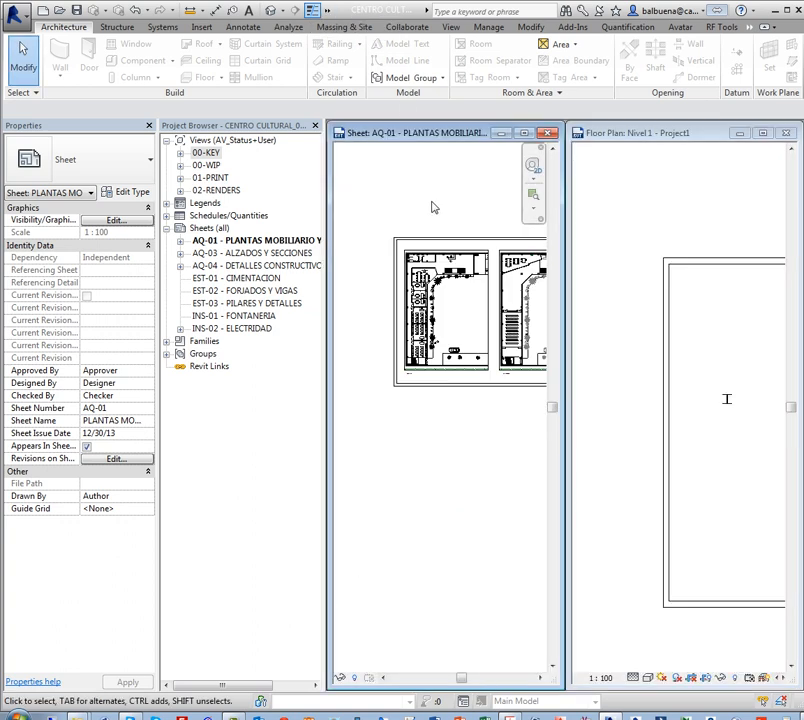
middle_click_drag(433, 207, 389, 209)
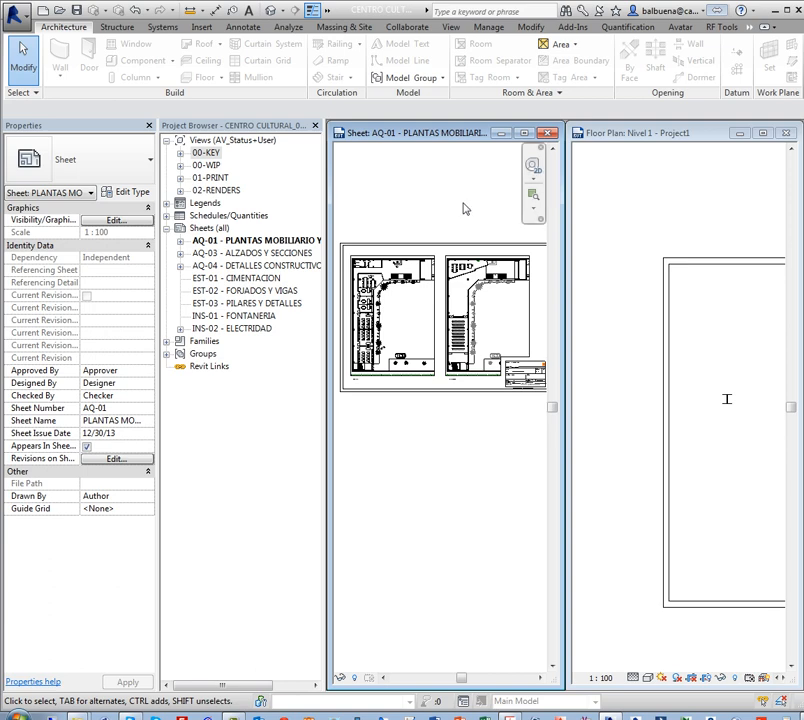
left_click(626, 201)
scroll(625, 196, "down", 8)
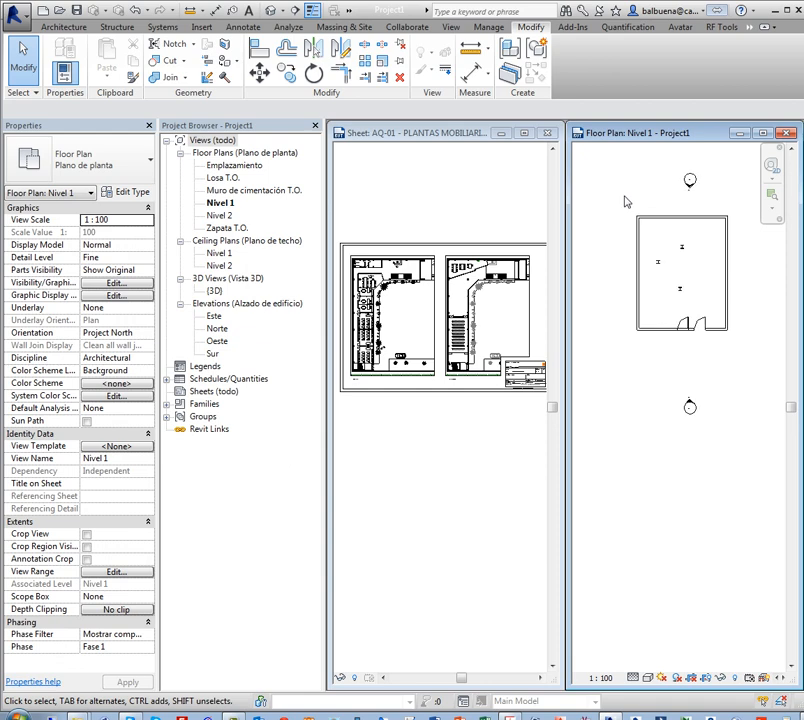
scroll(625, 196, "up", 3)
middle_click_drag(657, 203, 634, 208)
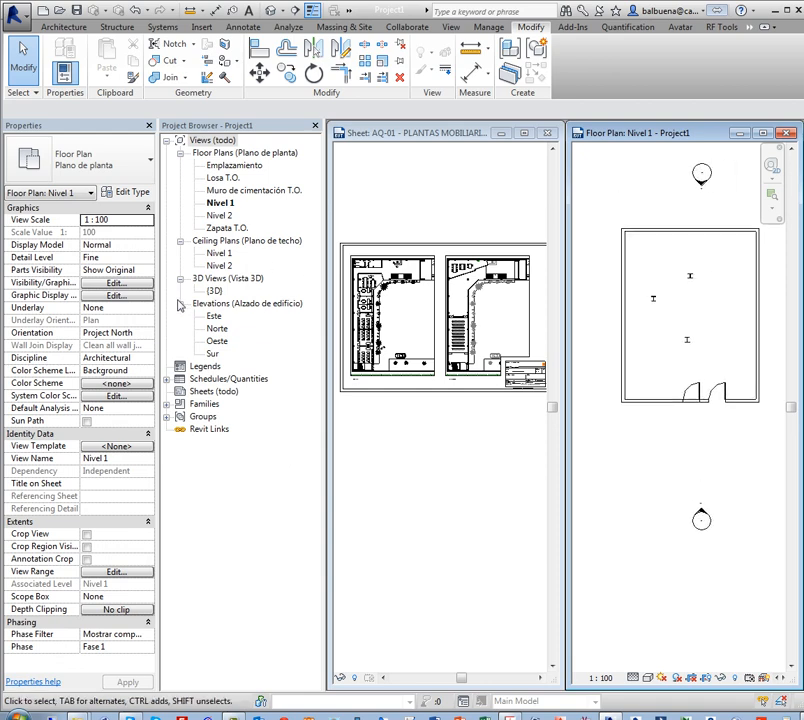
Collapse Project1's Floor Plans, Ceiling Plans, 3D Views and Elevations groups and point out this organisation by view type.
left_click(180, 303)
left_click(180, 278)
left_click(180, 241)
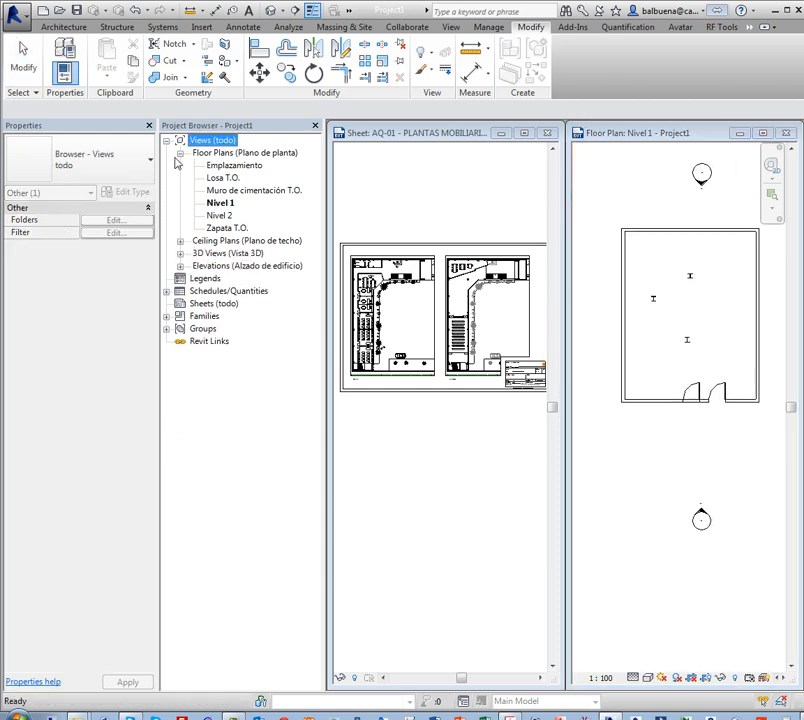
left_click(180, 153)
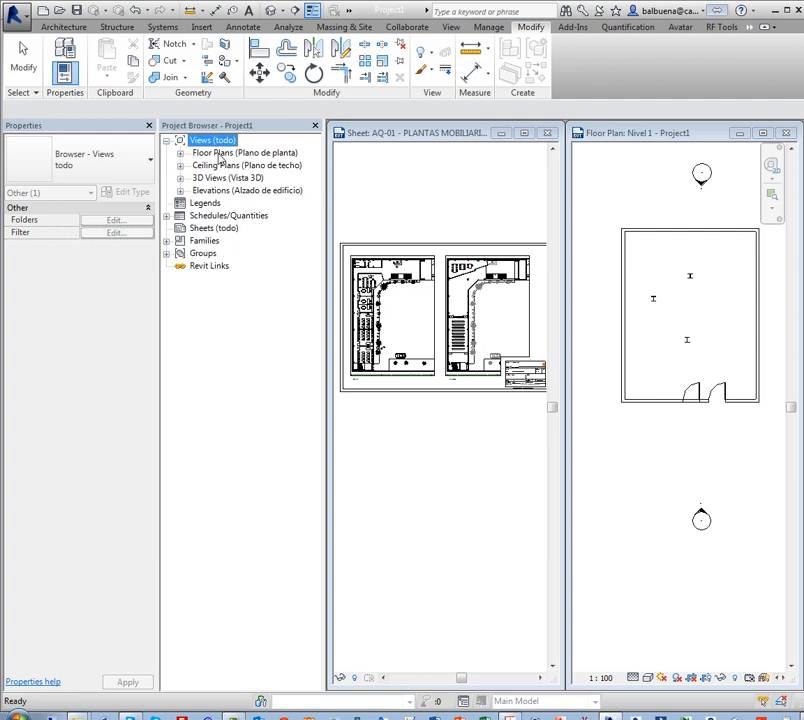
left_click(212, 178)
left_click(212, 190)
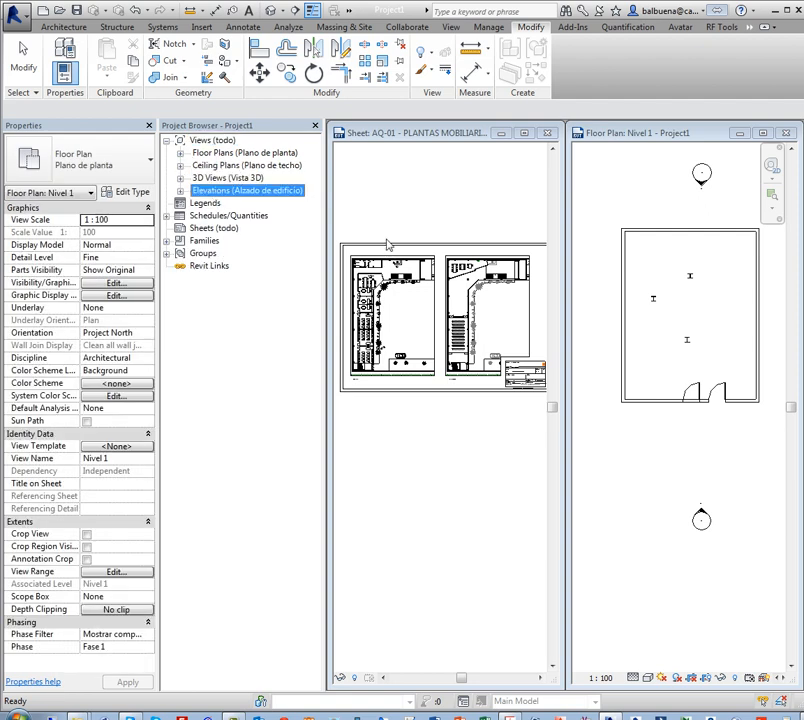
Activate the AQ-01 sheet window and point out the view groups 00-KEY, 00-WIP, 01-PRINT and 02-RENDERS for comparison.
left_click(406, 197)
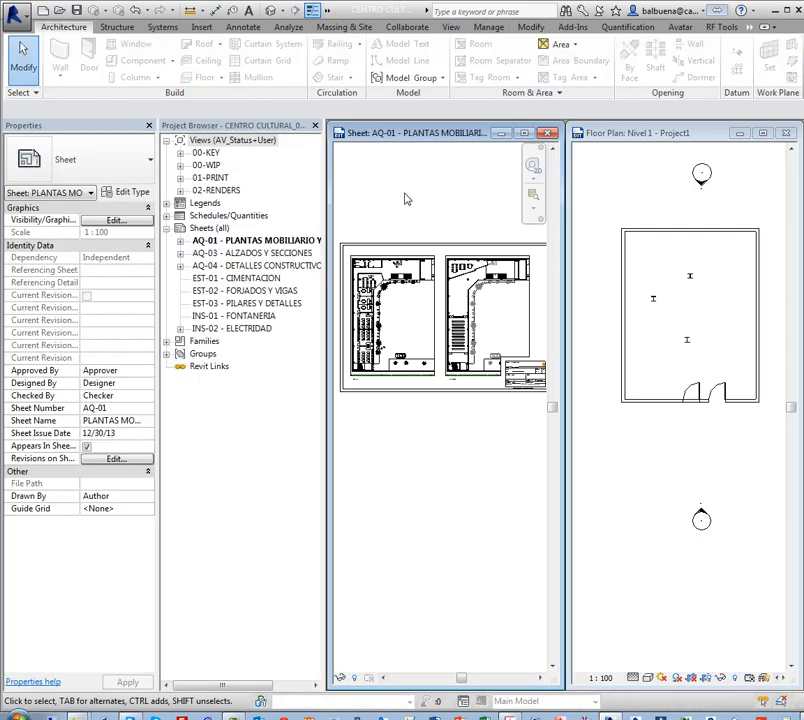
left_click(207, 154)
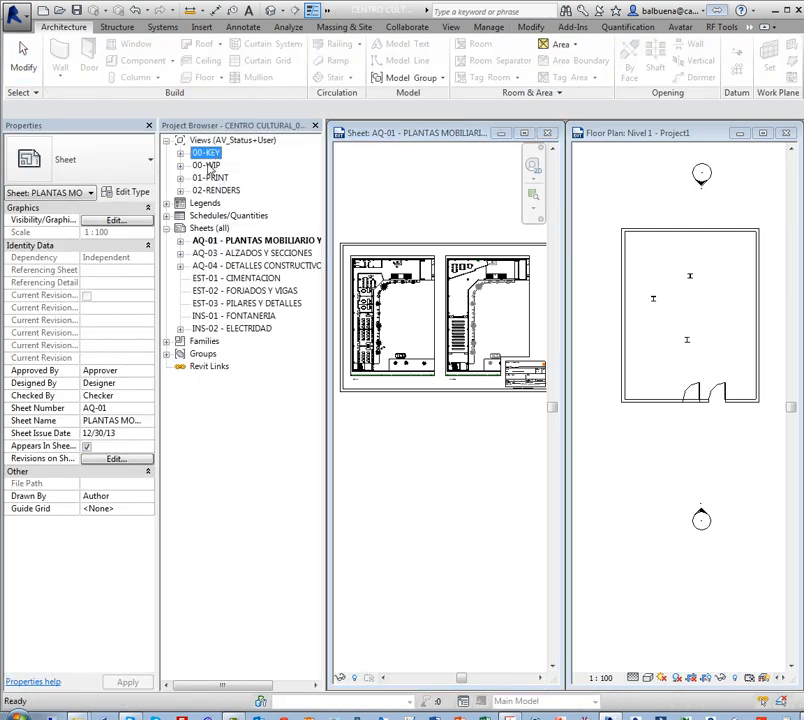
left_click(209, 165)
left_click(220, 177)
left_click(230, 190)
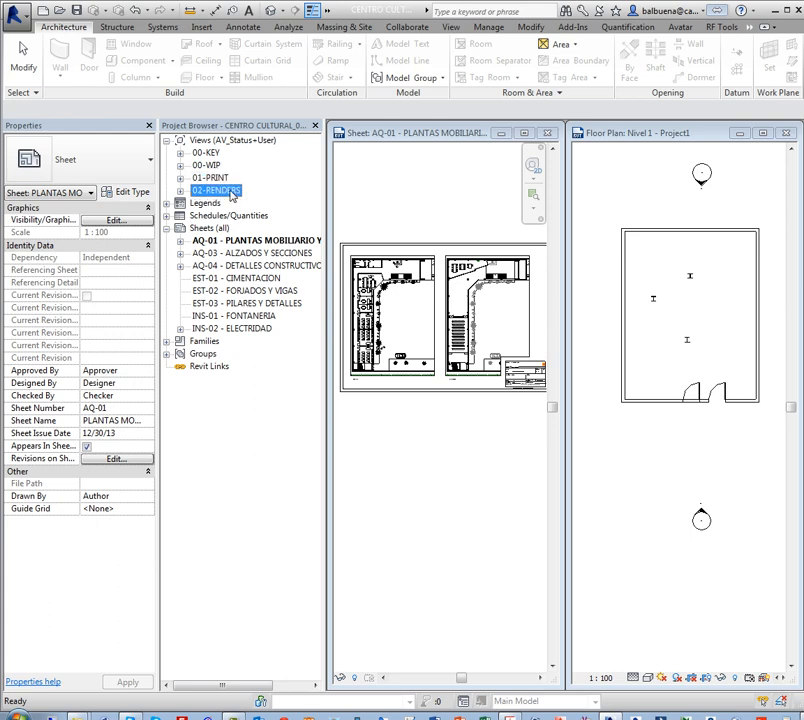
left_click(407, 197)
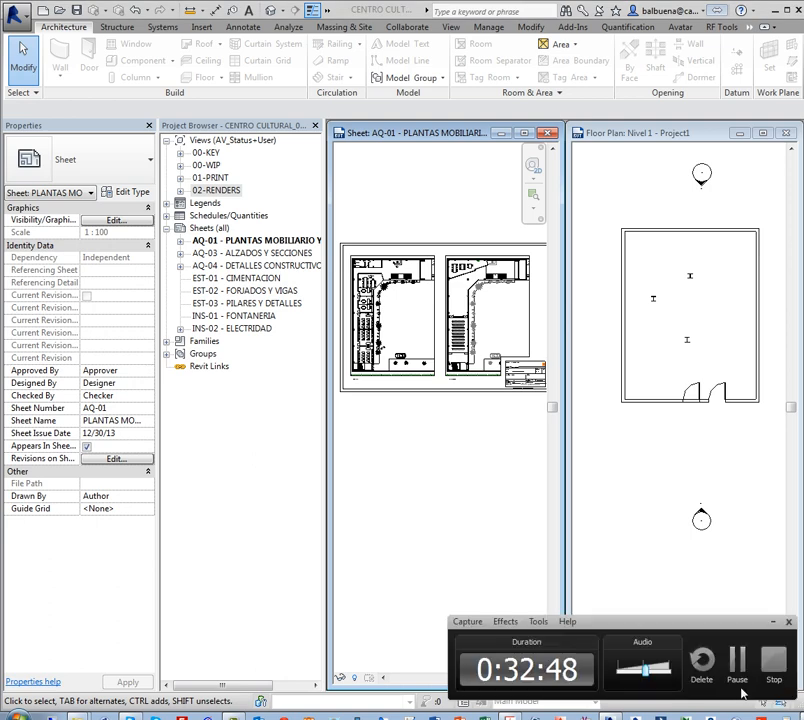
Expand the 00-KEY, 00-WIP, 01-PRINT and 02-RENDERS view groups down to their user subfolders.
left_click(180, 153)
left_click(180, 177)
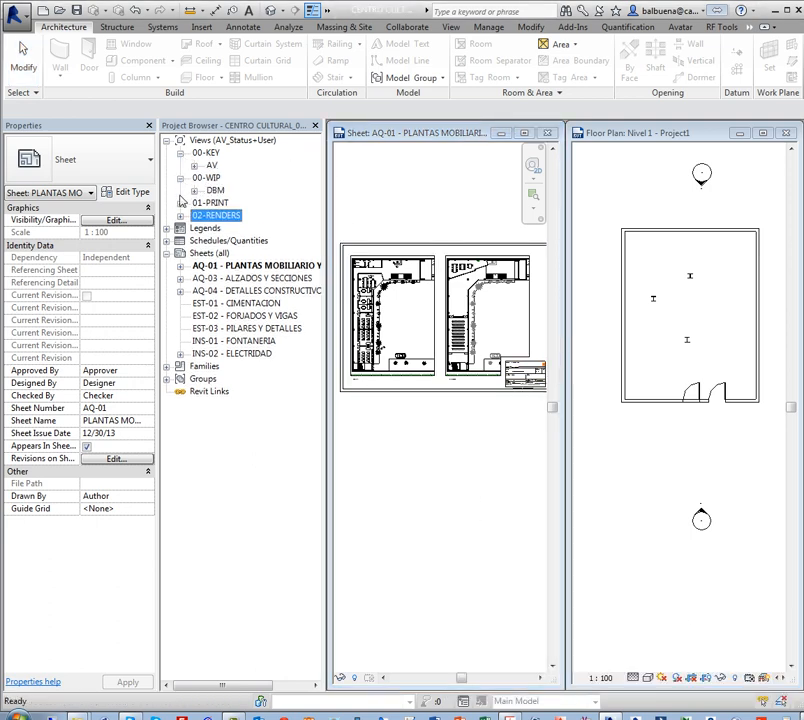
left_click(181, 203)
left_click(181, 228)
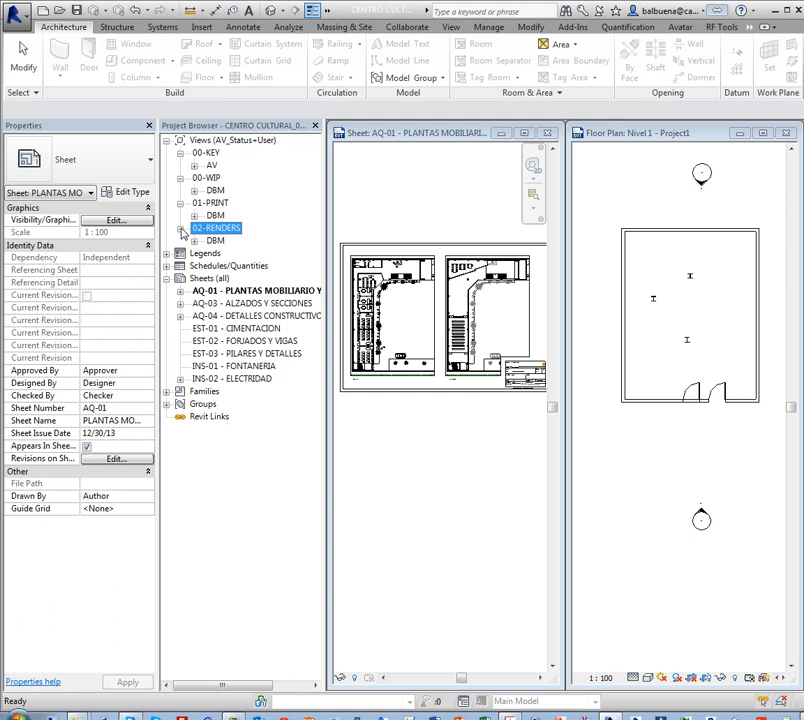
Expand the DBM subfolder of 00-WIP, collapse its 3D Views and open the floor plan 10 BAJA.
left_click(216, 179)
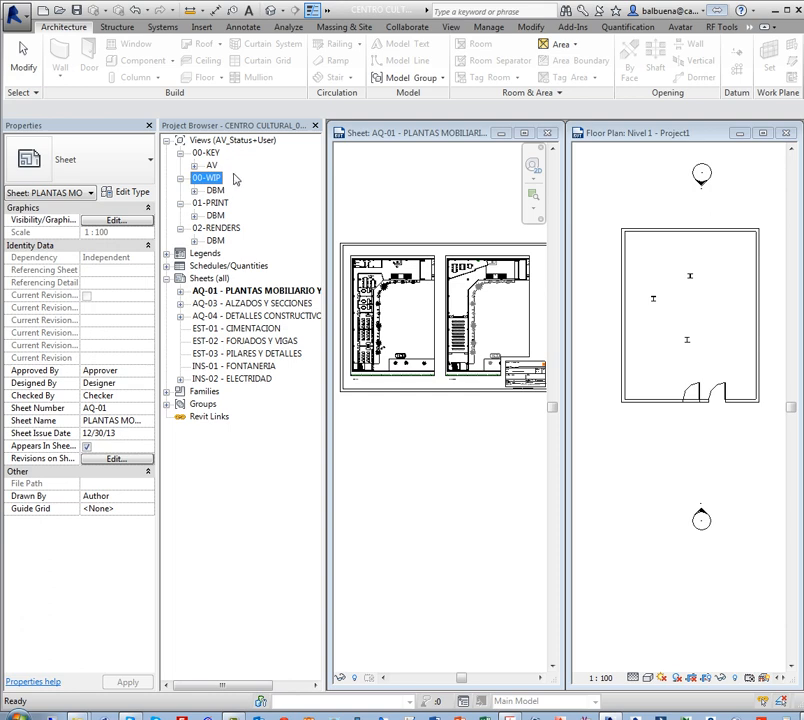
left_click(194, 191)
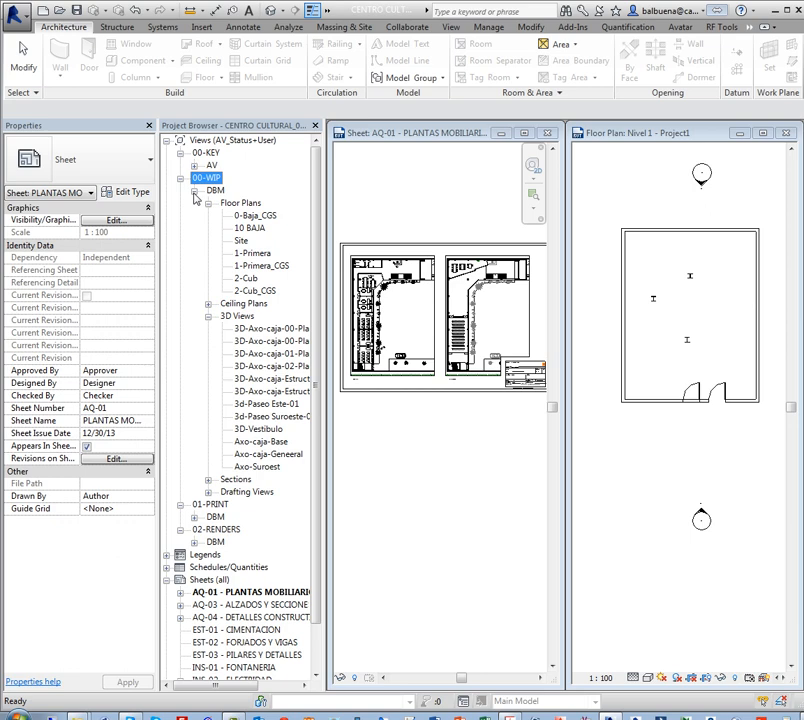
left_click(209, 316)
double_click(250, 228)
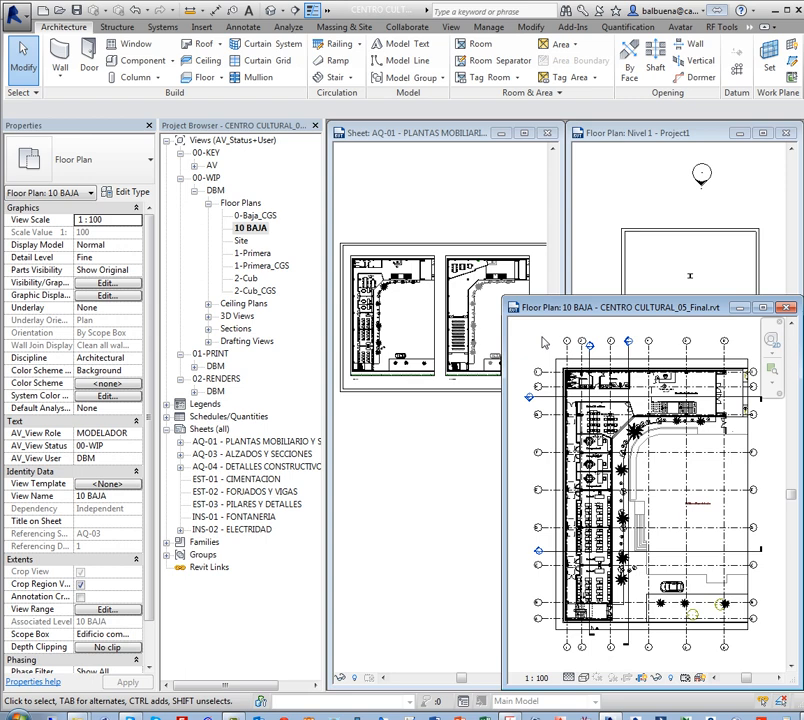
left_click(705, 714)
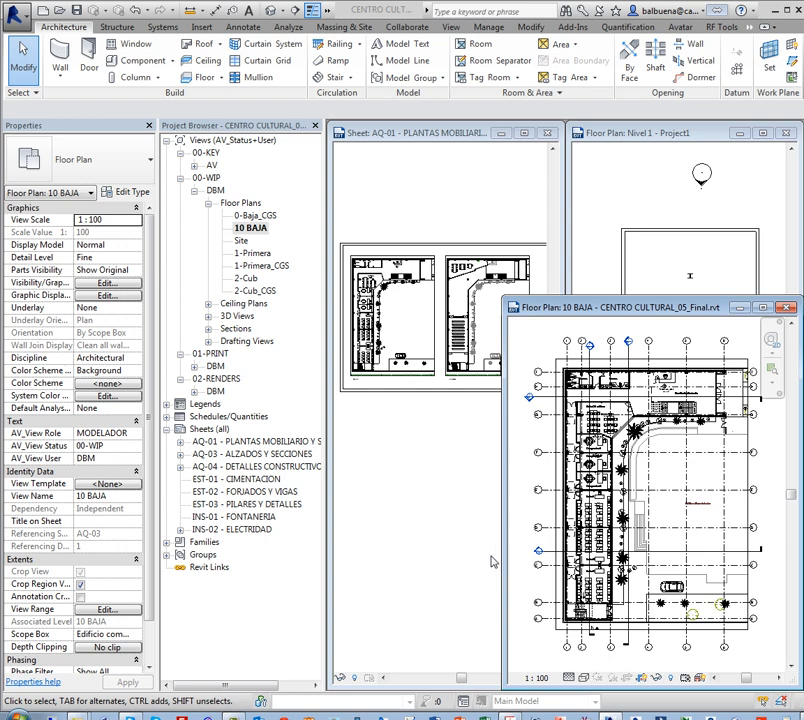
Close the 10 BAJA floor plan window and collapse the Floor Plans group in the DBM subfolder of 00-WIP.
left_click(786, 308)
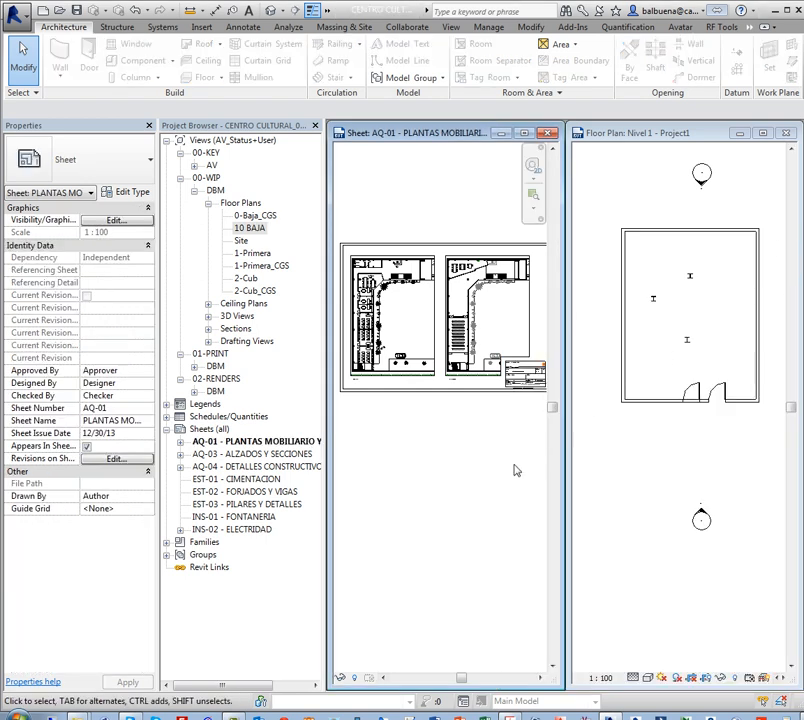
left_click(212, 212)
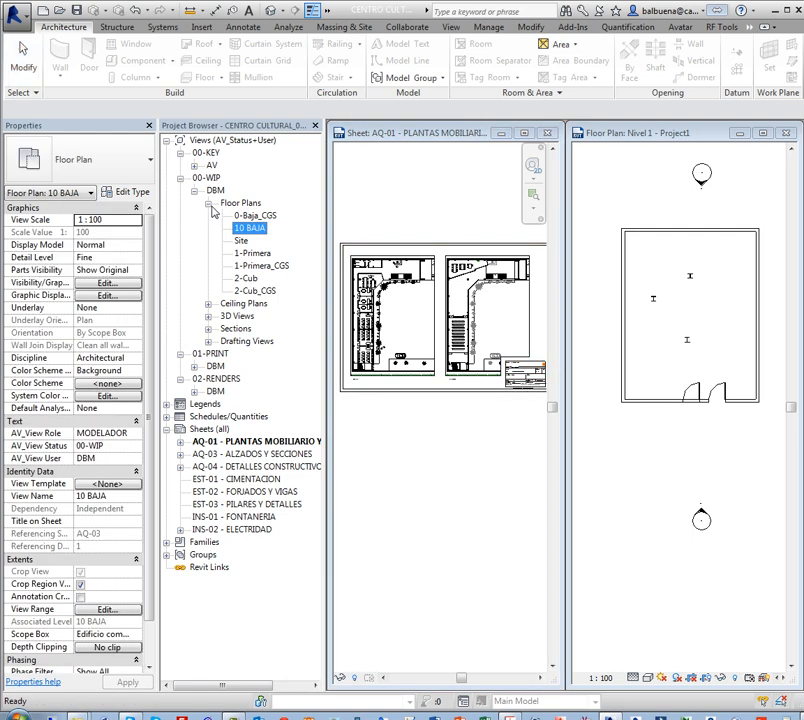
left_click(209, 204)
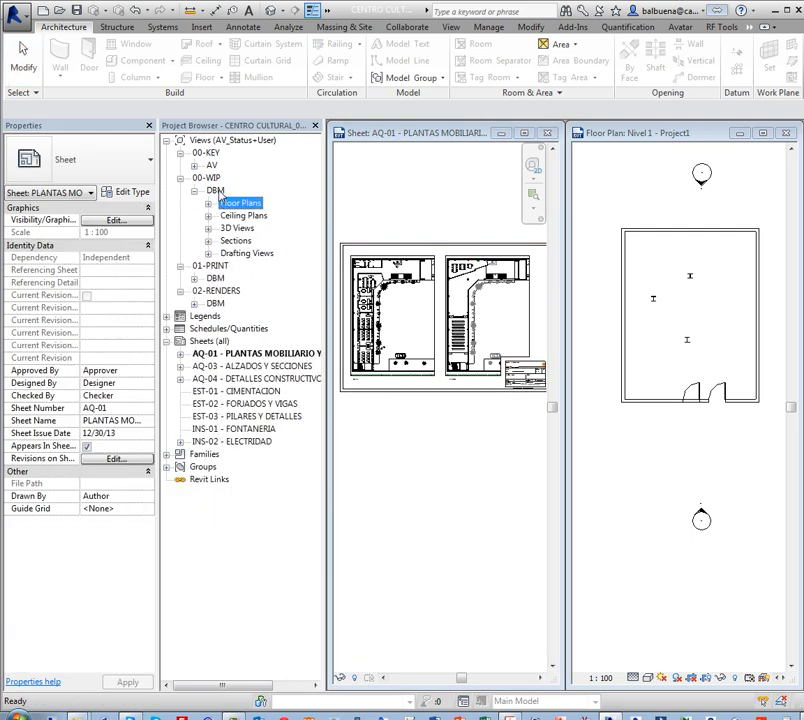
left_click(216, 191)
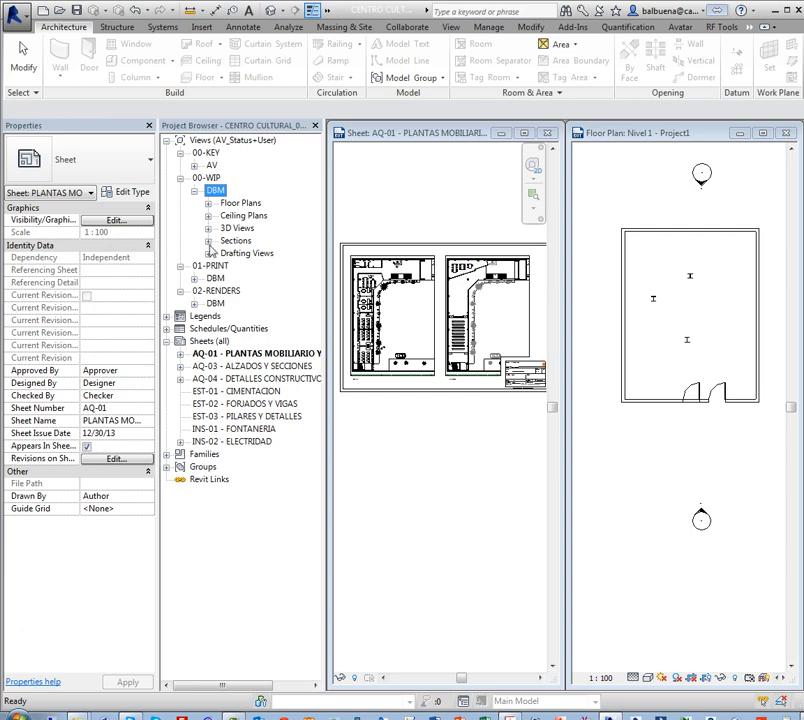
Expand DBM under 01-PRINT, collapse its Floor Plans, and point out each view type in the DBM subfolder of 00-WIP.
left_click(196, 279)
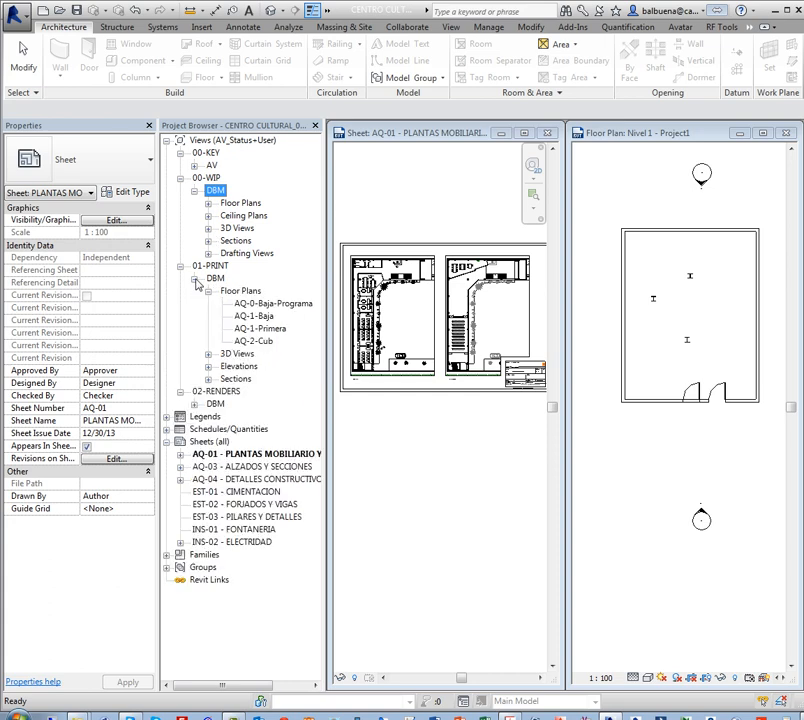
left_click(207, 291)
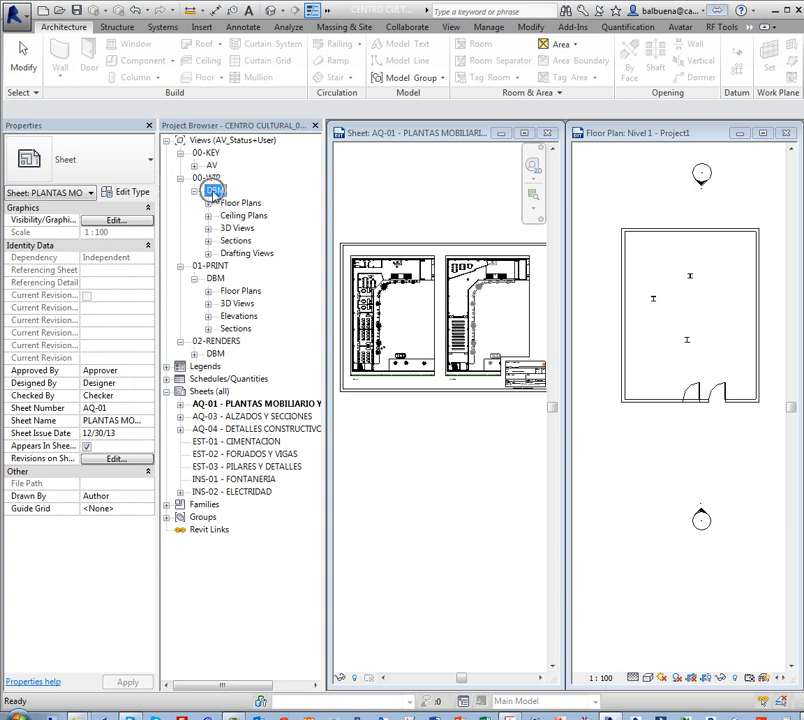
left_click(245, 204)
left_click(244, 216)
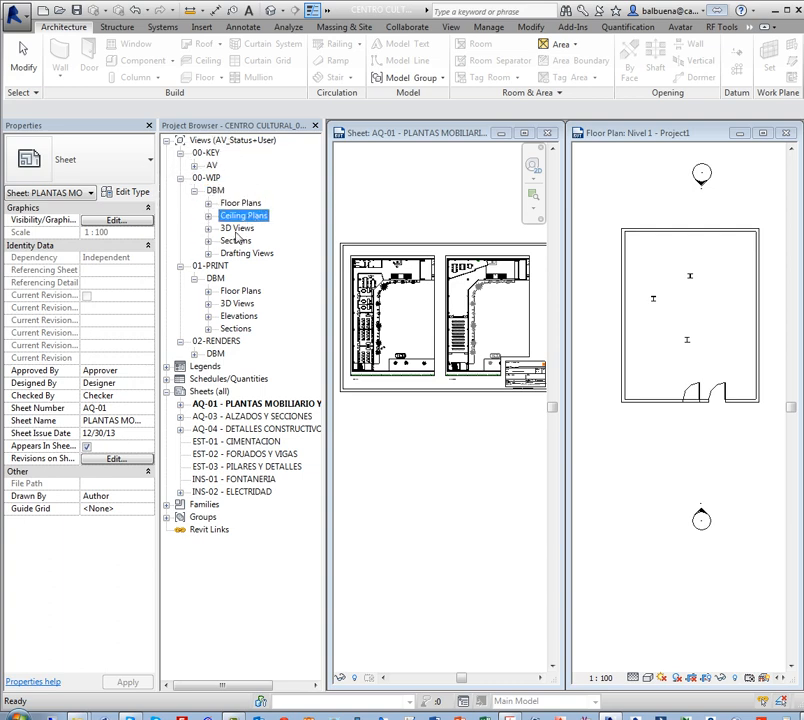
left_click(238, 229)
left_click(237, 241)
left_click(241, 254)
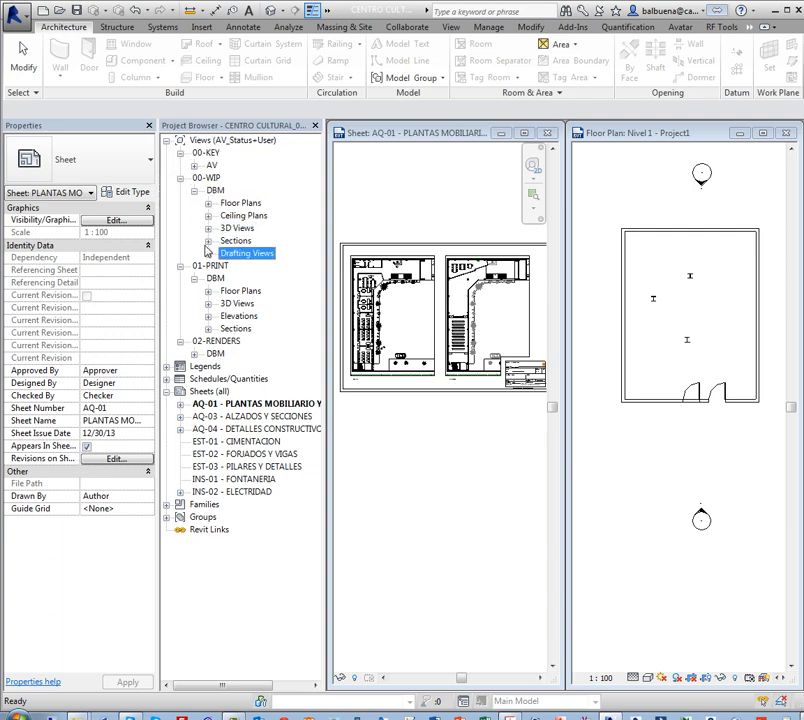
Expand the 01-PRINT Elevations and 00-WIP Floor Plans, open the elevation AQ-03-East and close it again.
left_click(208, 242)
left_click(208, 242)
left_click(208, 316)
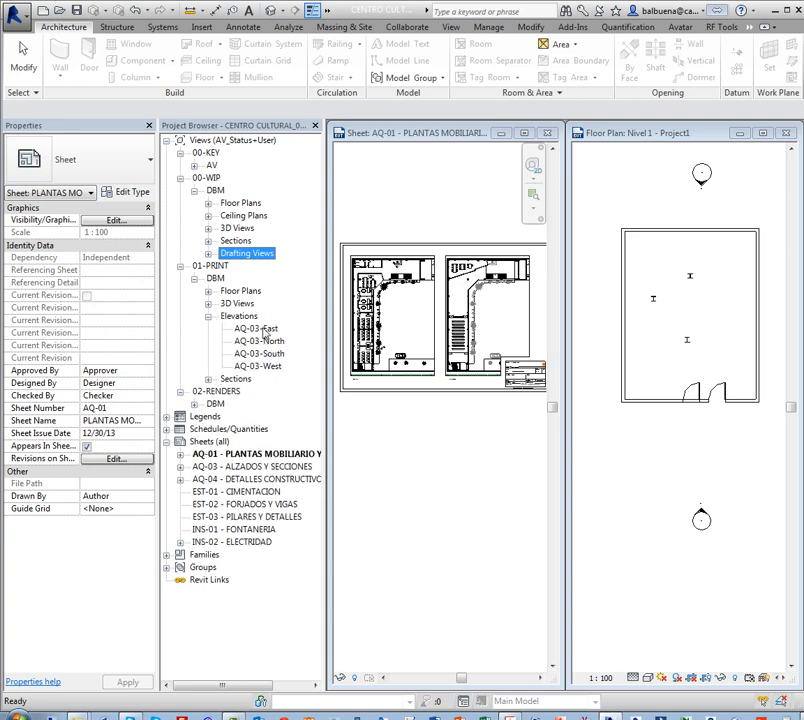
left_click(208, 203)
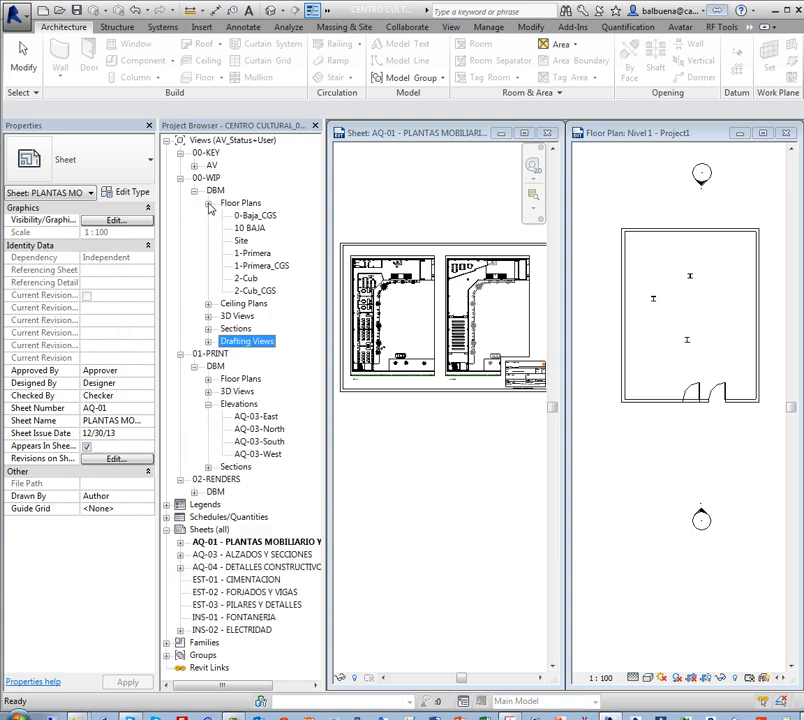
left_click(258, 254)
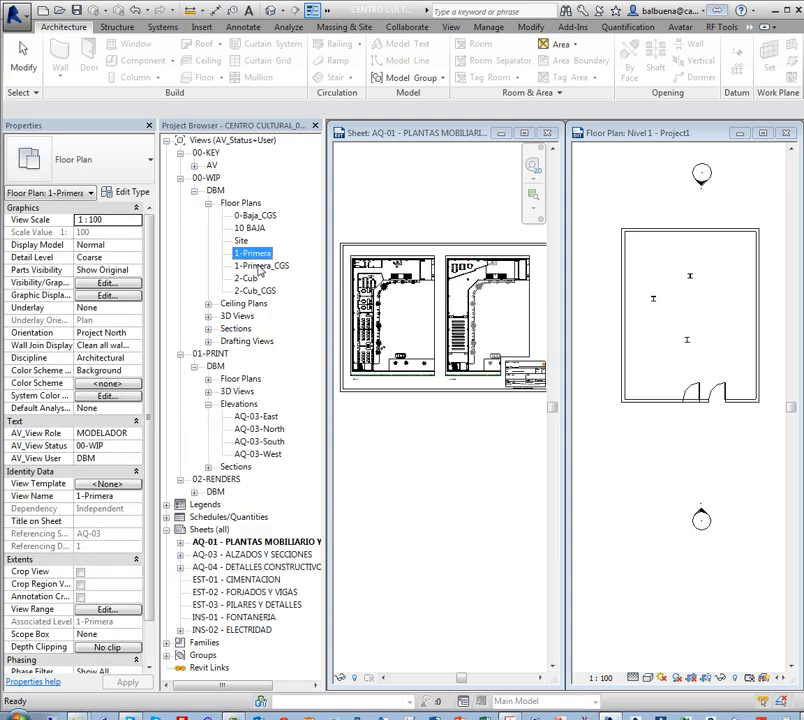
left_click(262, 265)
double_click(258, 416)
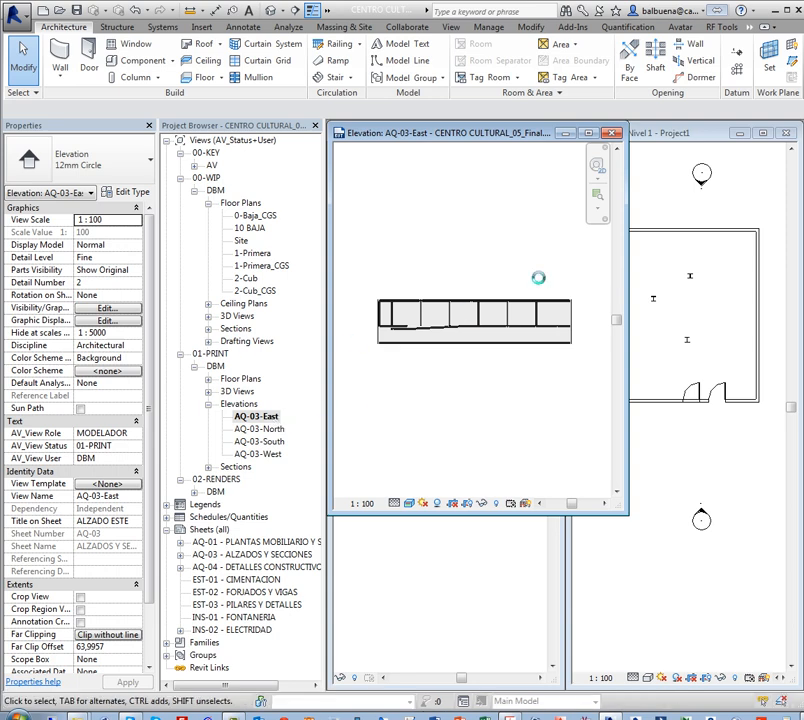
left_click(612, 133)
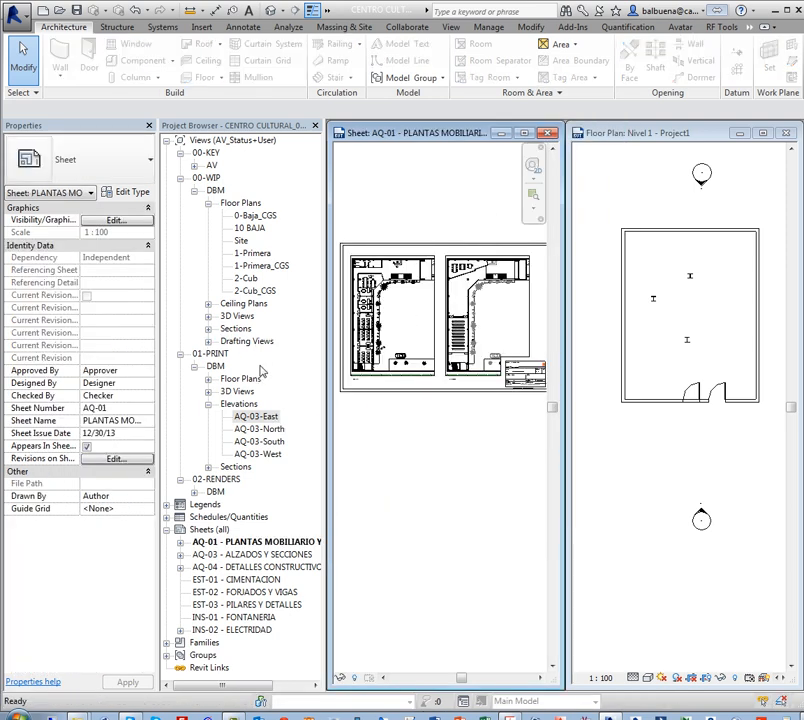
Open Section A from the 00-WIP sections, examine its level markers up close and close the view.
double_click(230, 330)
double_click(252, 341)
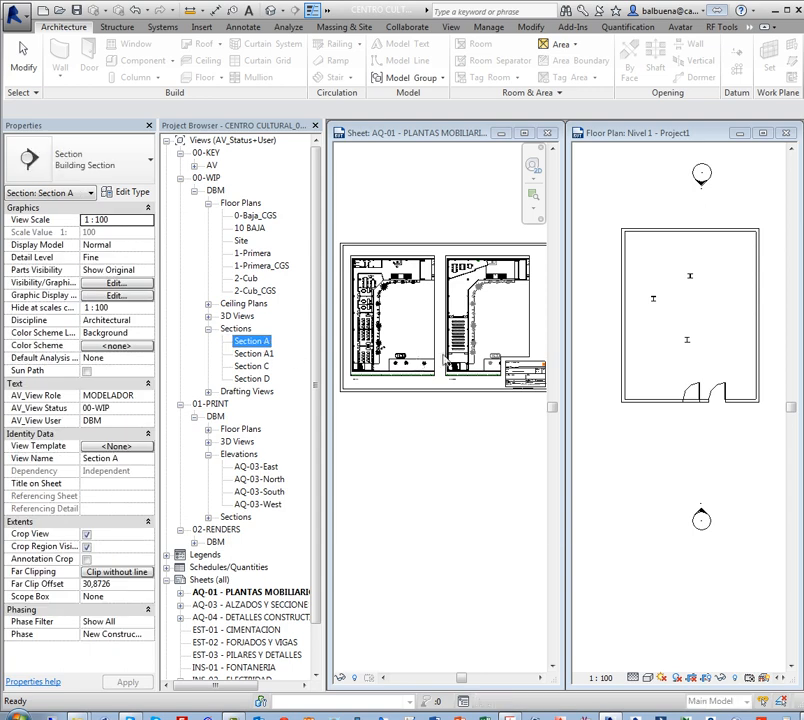
scroll(545, 385, "up", 8)
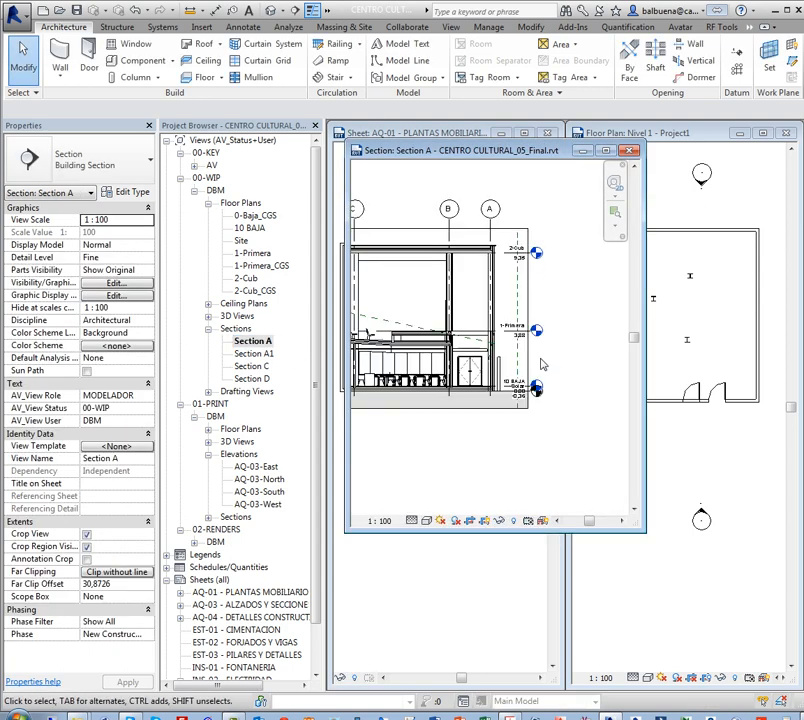
middle_click_drag(548, 393, 605, 431)
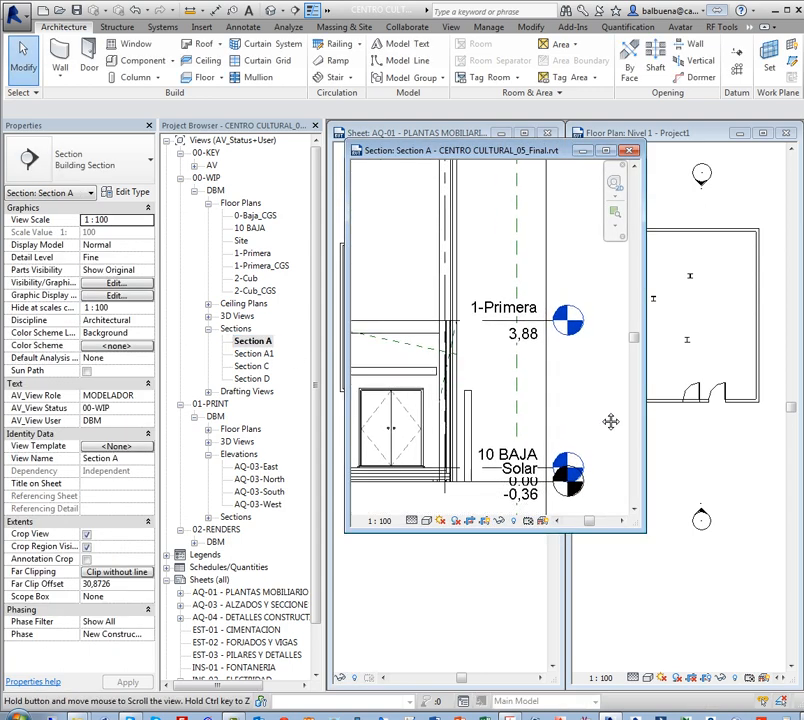
mouse_move(545, 456)
middle_mouse_down()
mouse_move(598, 447)
mouse_move(605, 540)
middle_mouse_up()
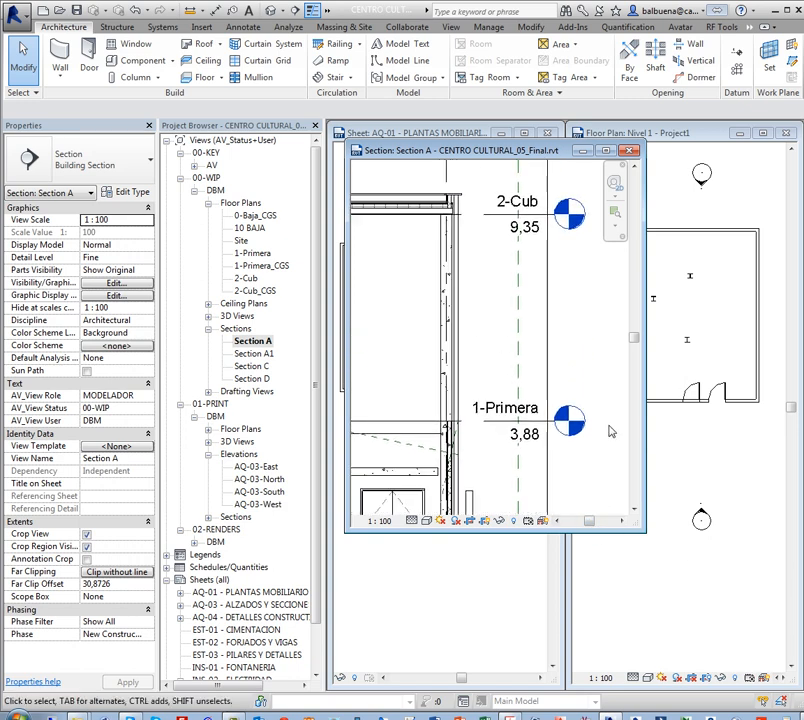
mouse_move(612, 377)
middle_mouse_down()
mouse_move(605, 491)
mouse_move(560, 391)
mouse_move(504, 388)
middle_mouse_up()
scroll(605, 454, "down", 5)
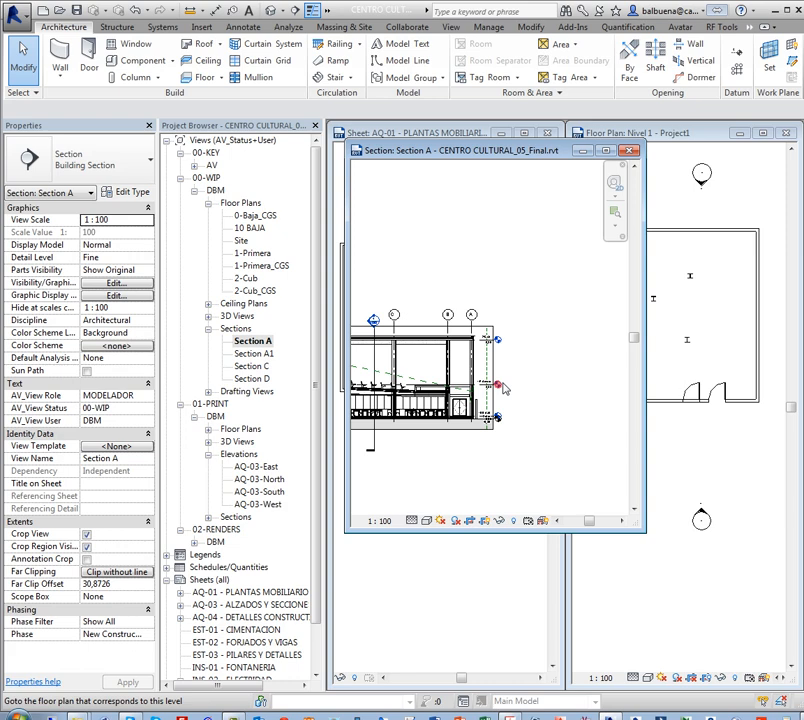
left_click(629, 150)
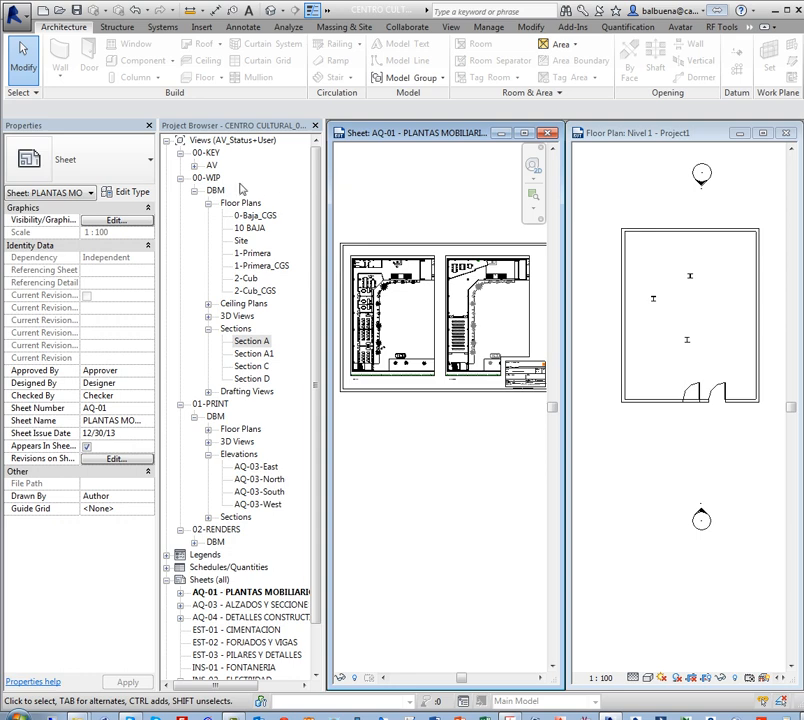
Collapse the Floor Plans and Sections in 00-WIP, its DBM subfolder, and the Elevations under 01-PRINT.
left_click(207, 204)
left_click(208, 241)
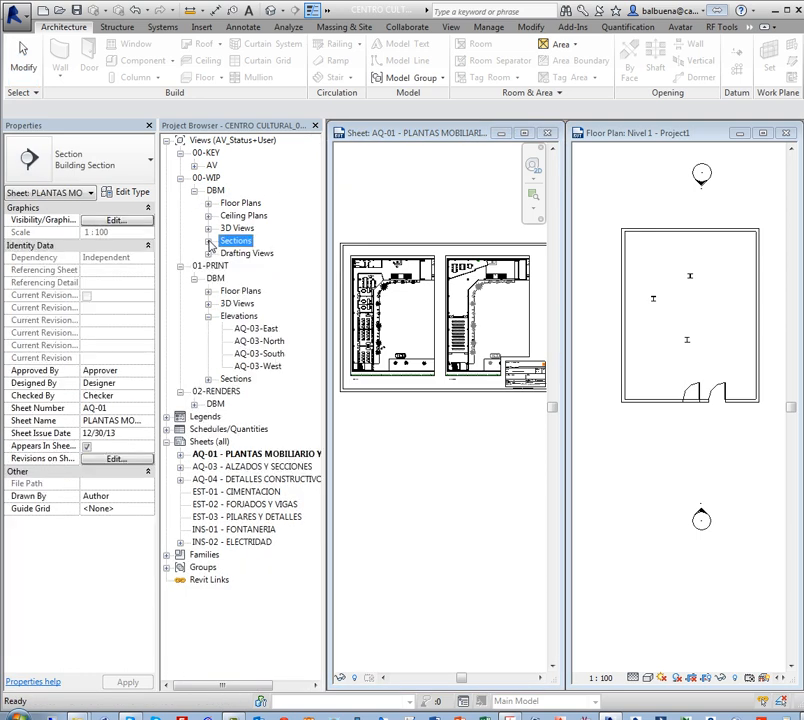
left_click(195, 191)
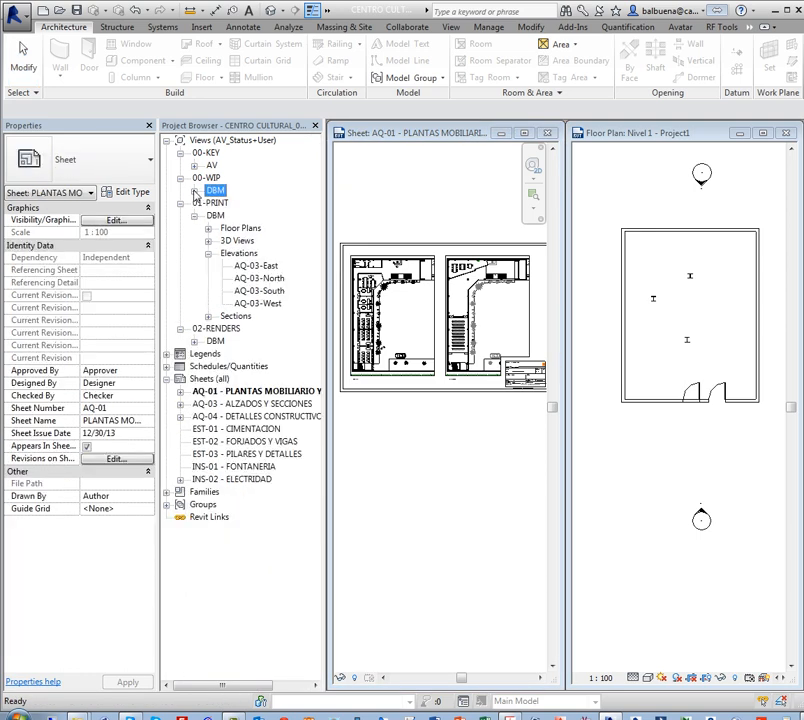
left_click(208, 253)
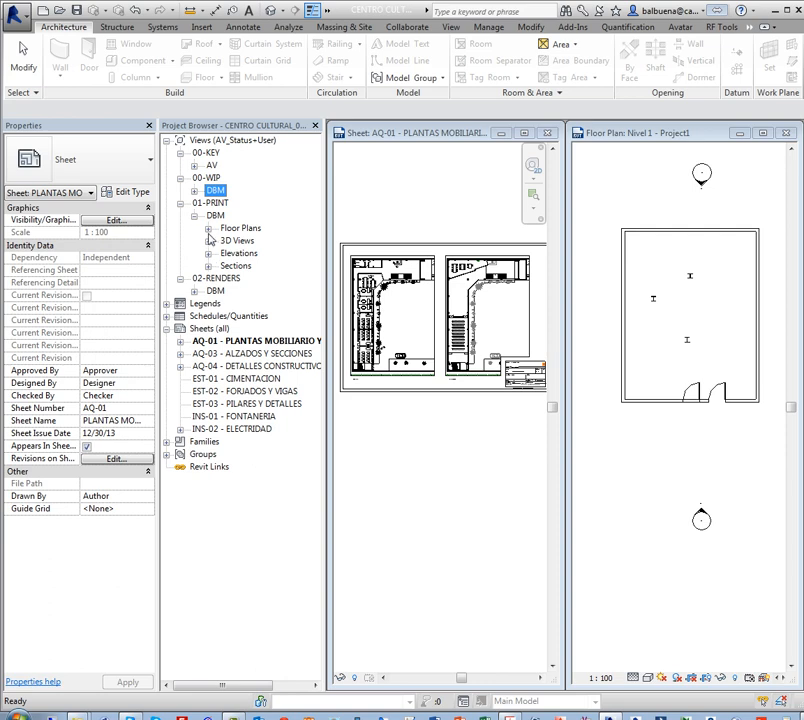
Expand the Floor Plans under 01-PRINT and inspect the properties of AQ-1-Primera and AQ-1-Baja.
left_click(208, 229)
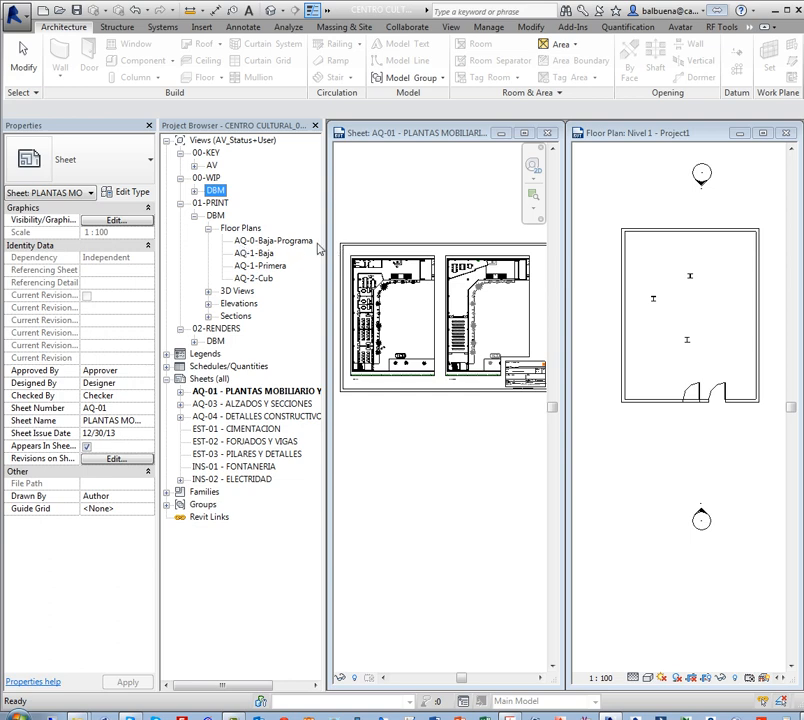
left_click(274, 256)
left_click(270, 265)
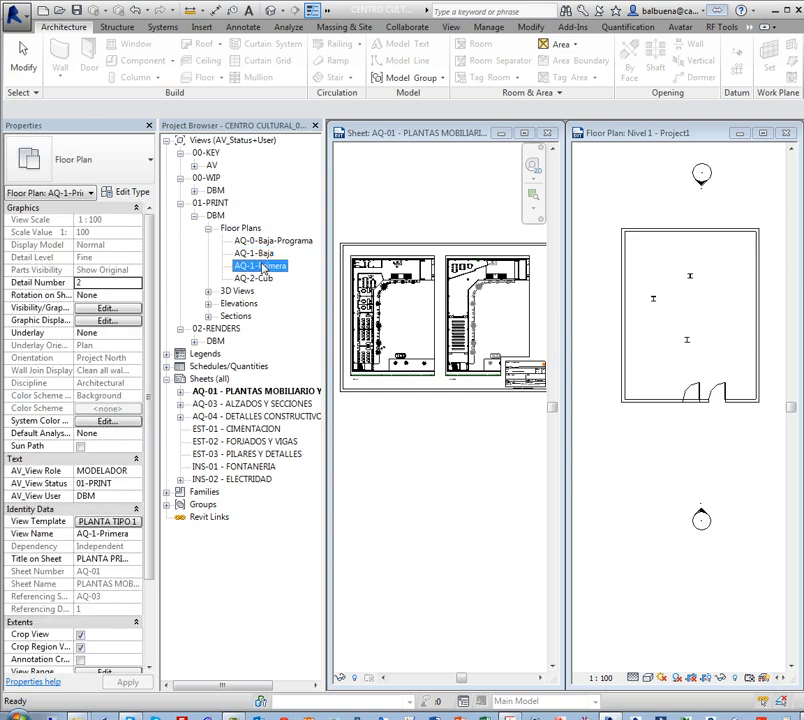
left_click(263, 255)
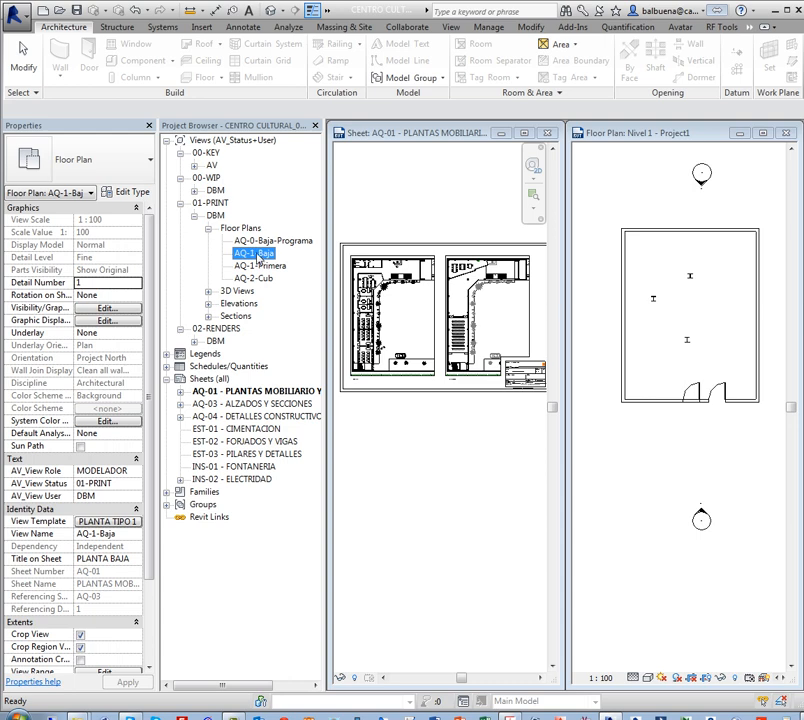
key("ctrl")
key("ctrl")
key("ctrl")
key("ctrl")
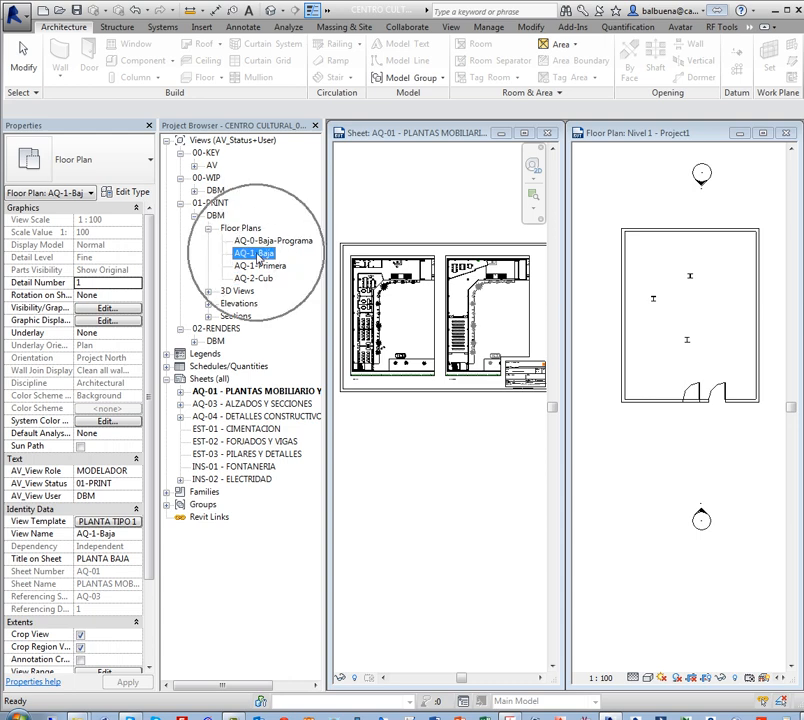
left_click(211, 204)
left_click(251, 256)
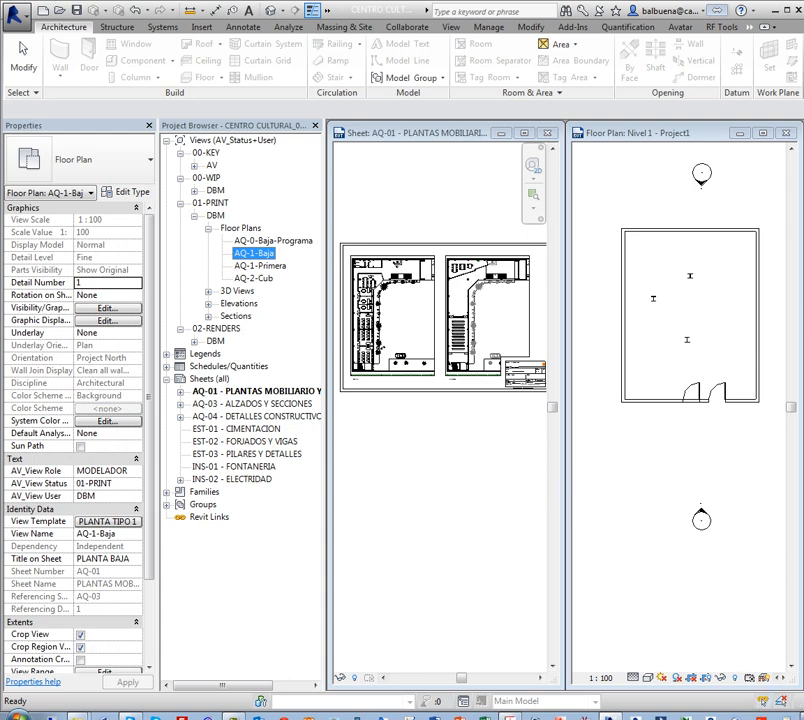
left_click(801, 714)
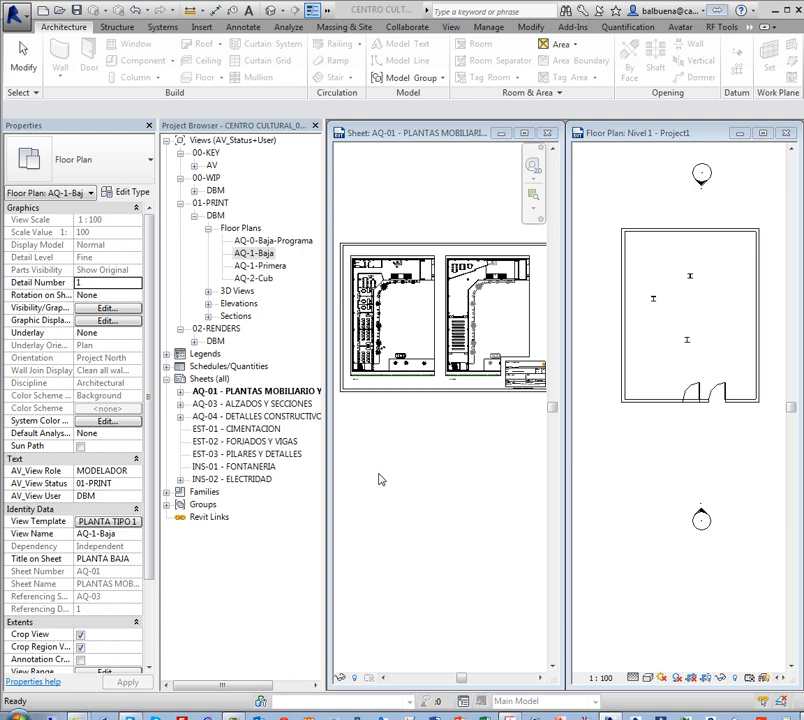
Collapse the 01-PRINT, 00-WIP and 00-KEY groups, view the Browser Organization settings for Views and close them without changes.
left_click(180, 202)
left_click(180, 177)
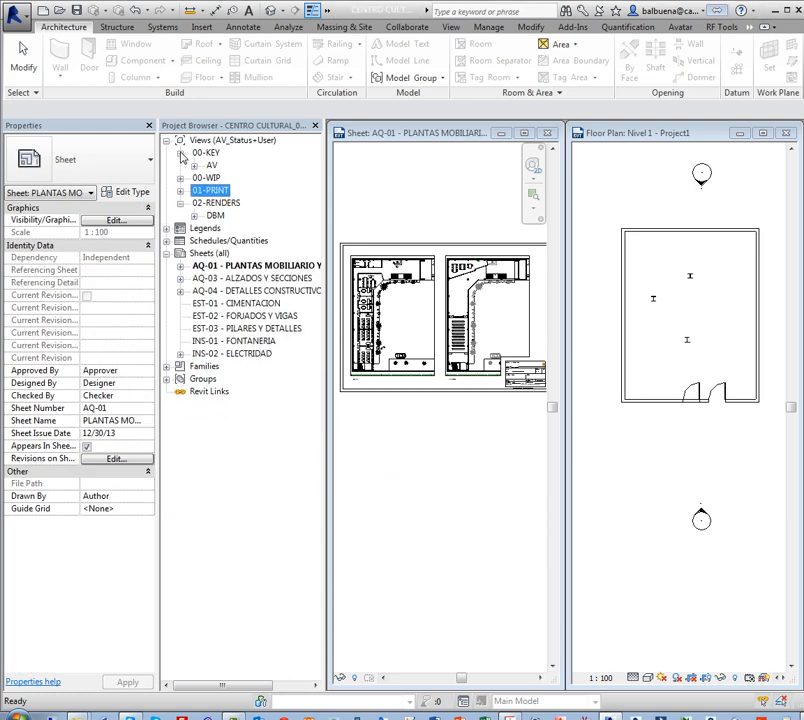
left_click(180, 153)
right_click(224, 145)
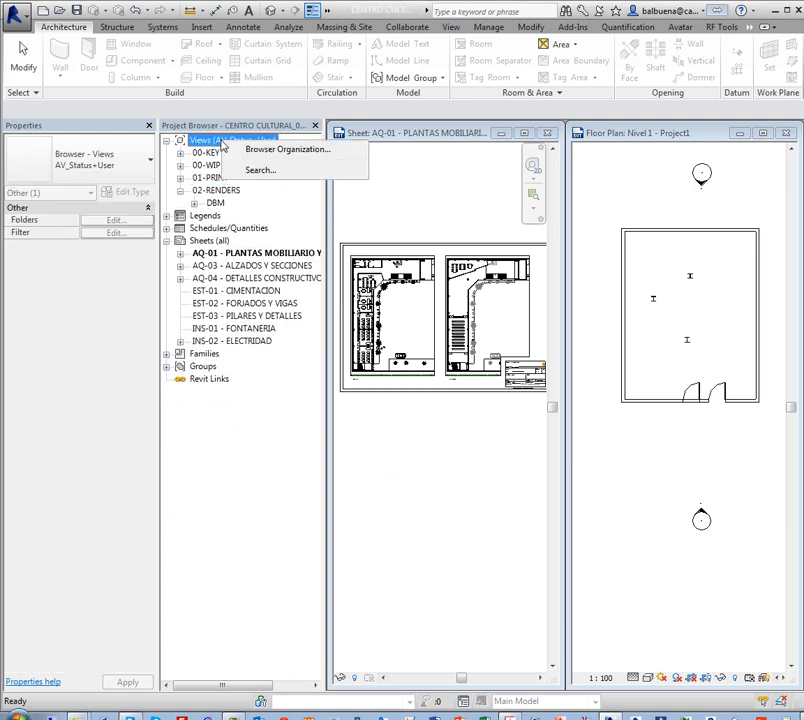
left_click(265, 155)
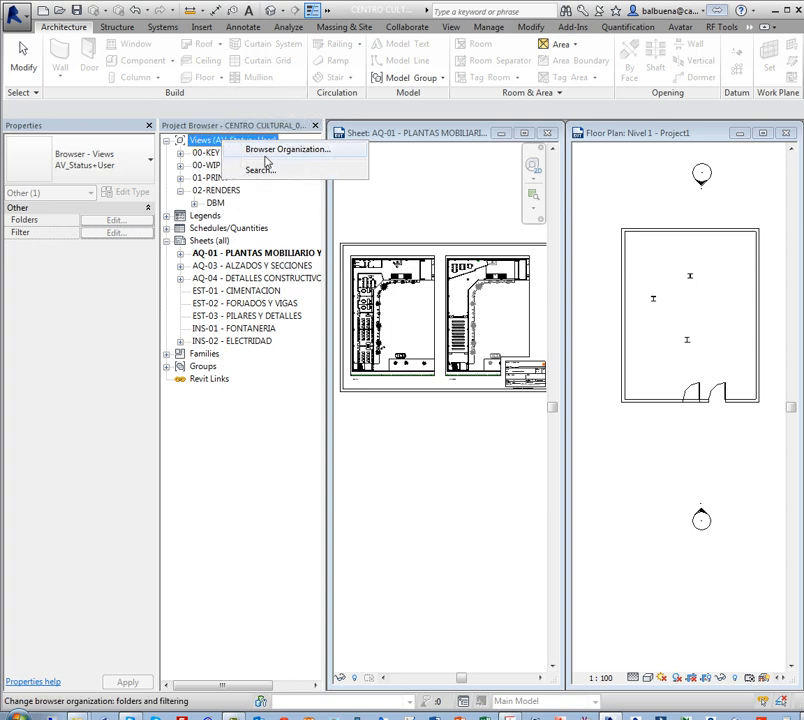
left_click(260, 152)
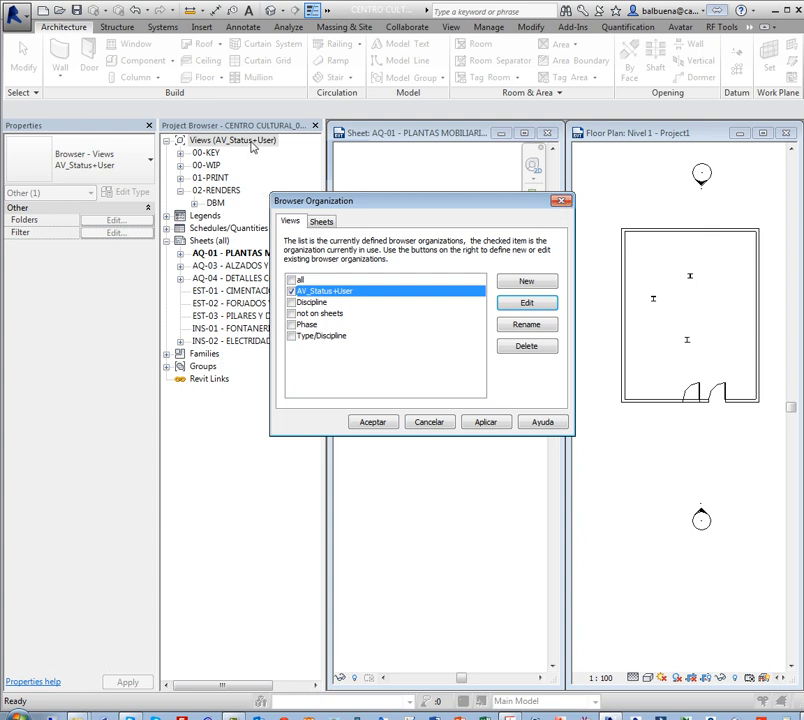
left_click(561, 203)
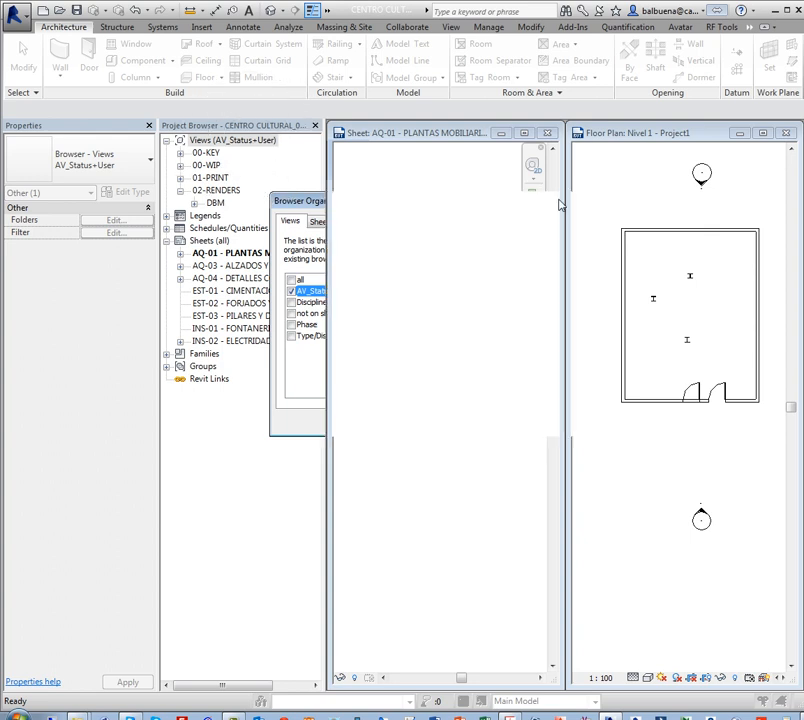
Activate Project1's Nivel 1 plan to compare its view organisation, and return to the AQ-01 sheet window.
left_click(413, 201)
left_click(605, 195)
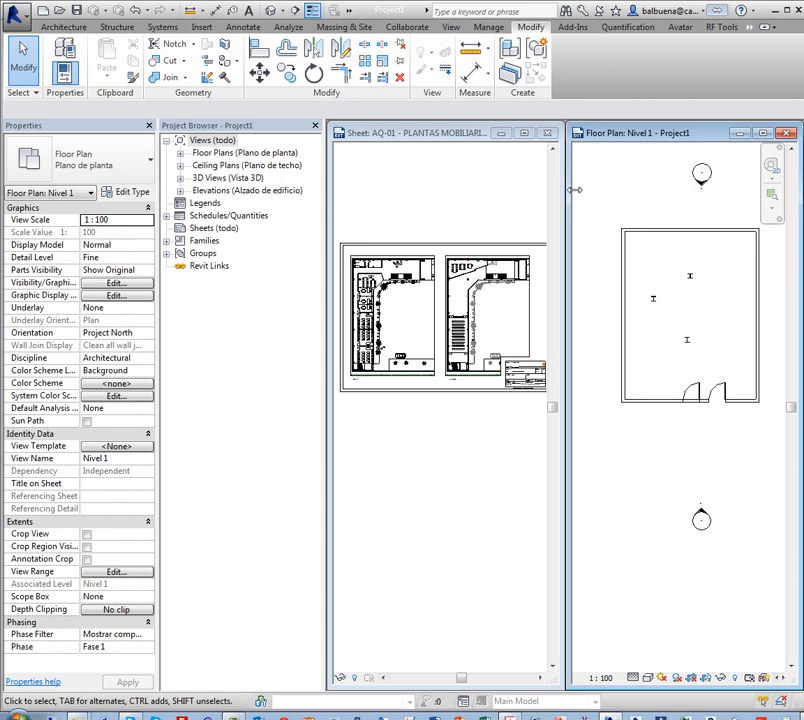
left_click(340, 222)
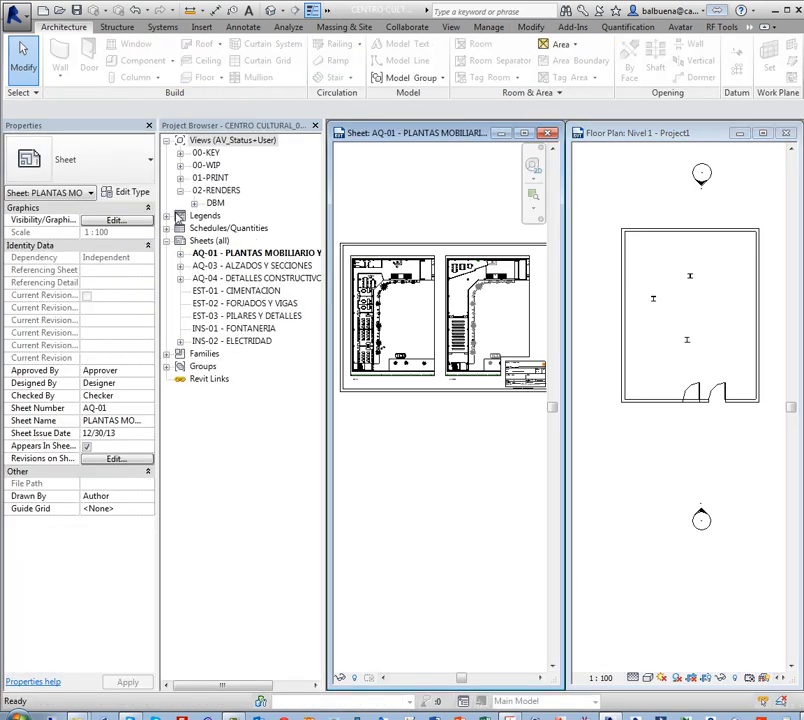
Expand the Legends and Schedules/Quantities groups and inspect the properties of several schedules, including 00-CONTROL VISTAS and 00.01-CLAVE ESTANCIAS.
left_click(233, 140)
left_click(166, 215)
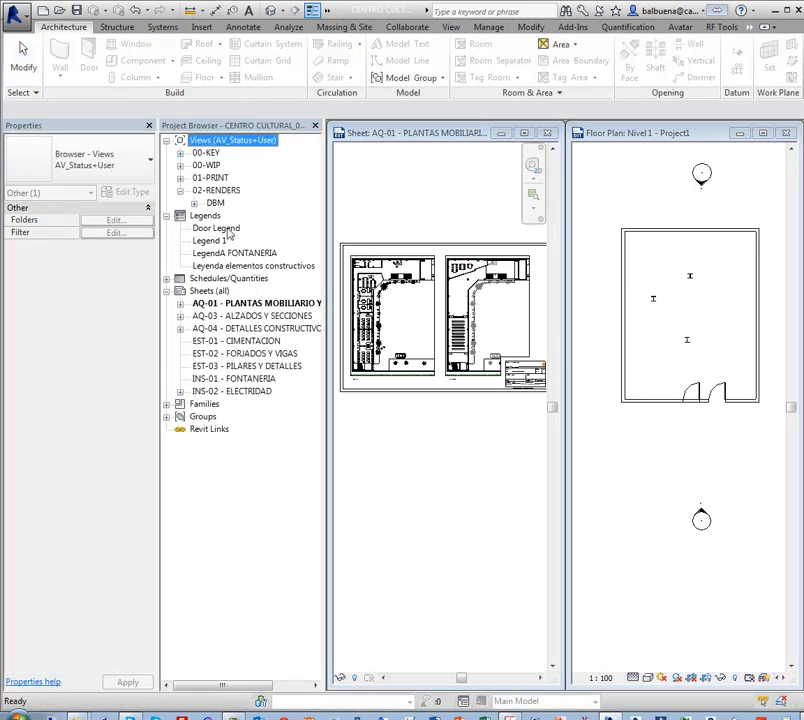
left_click(166, 279)
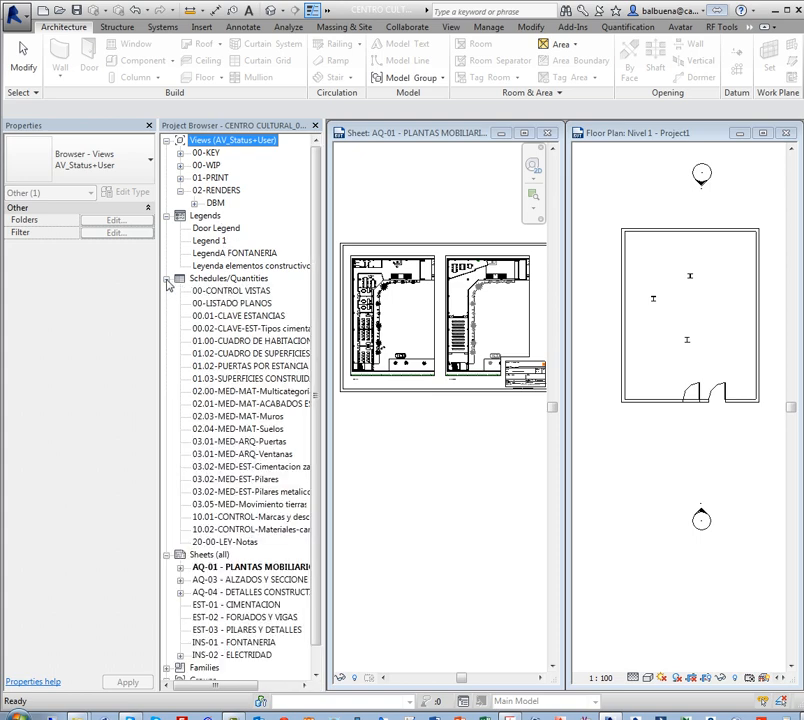
left_click(225, 290)
left_click(222, 315)
left_click(222, 341)
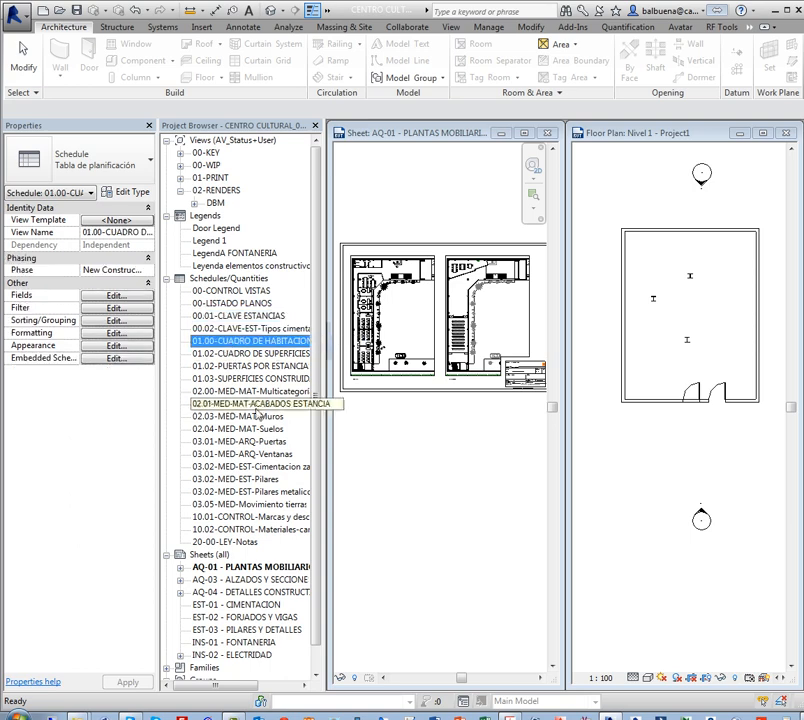
Open the 02.03-MED-MAT-Muros and 02.04-MED-MAT-Suelos schedules one after the other, closing each after viewing.
left_click(255, 416)
double_click(257, 422)
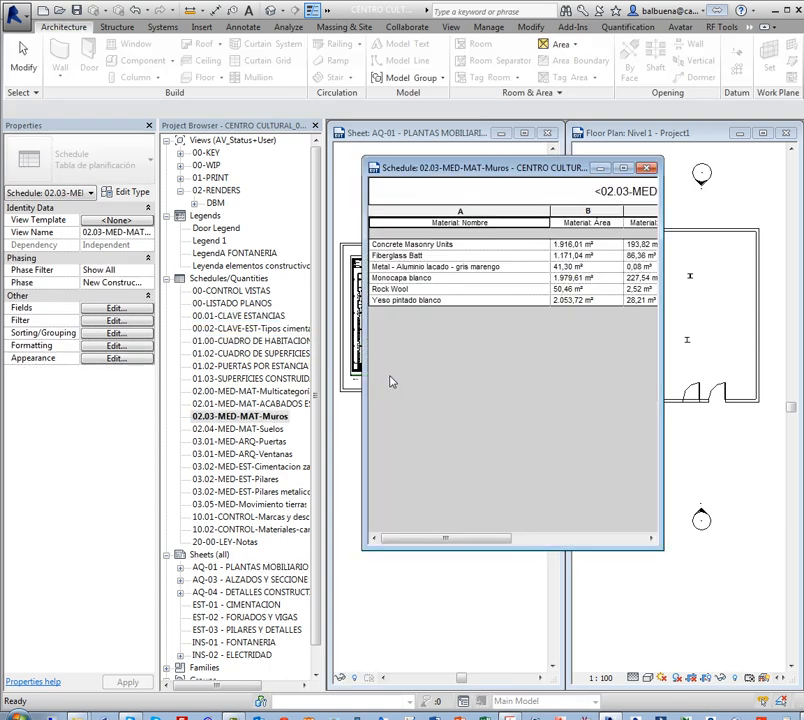
left_click(647, 167)
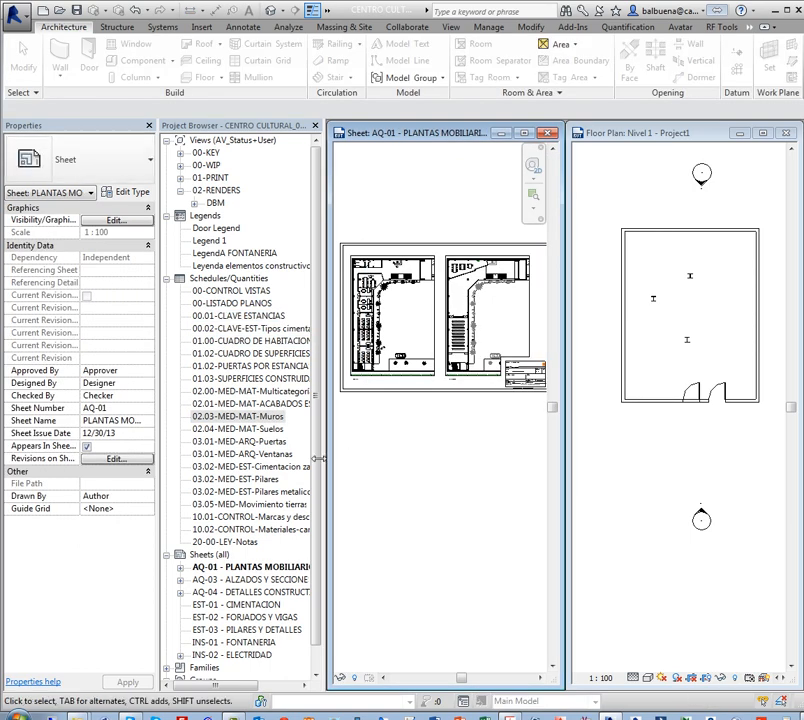
left_click(247, 429)
double_click(247, 433)
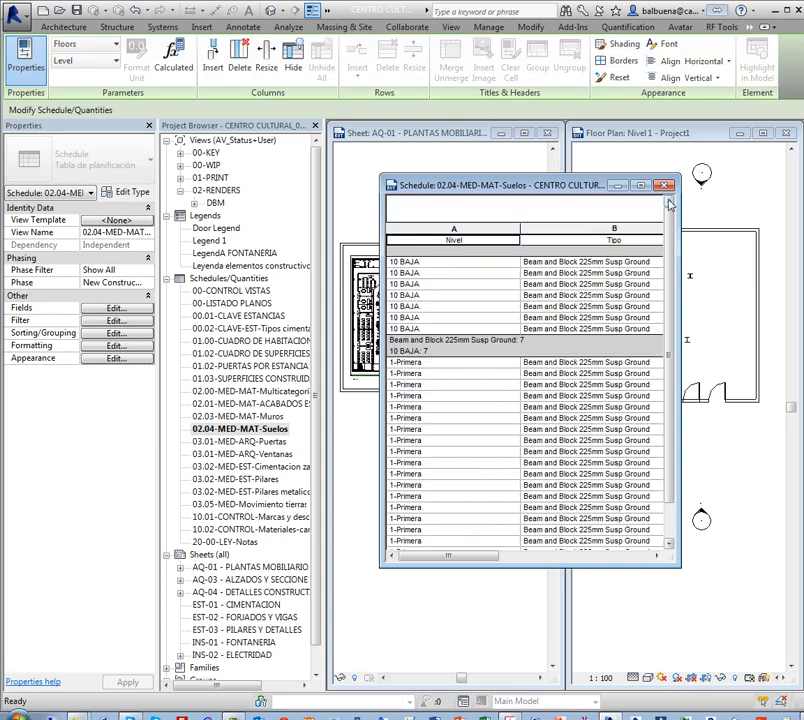
left_click(665, 185)
left_click(424, 343)
View the 03.01-MED-ARQ-Ventanas and 03.02-MED-EST-Pilares metalicos schedules and close them to return to the AQ-01 sheet.
double_click(258, 455)
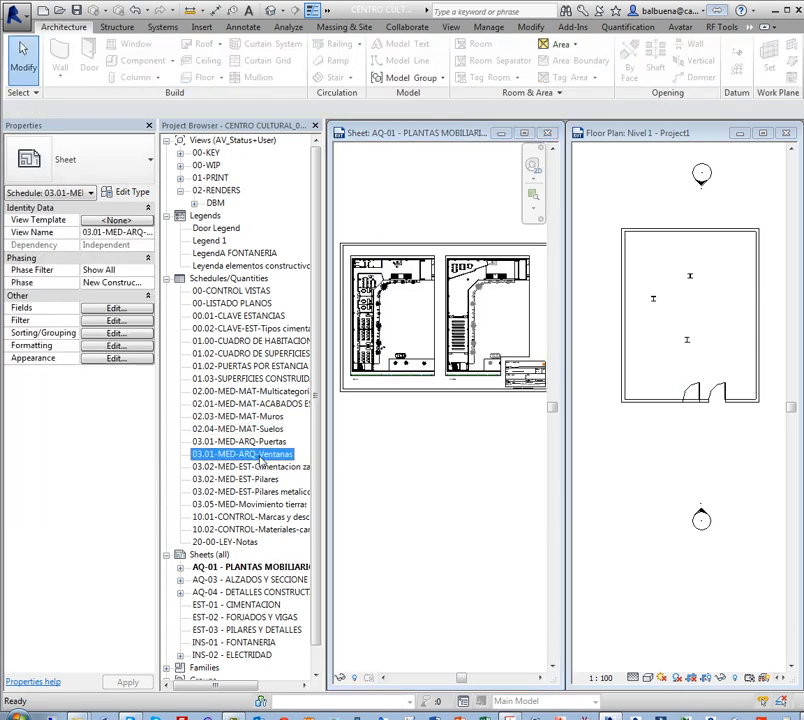
left_click(686, 202)
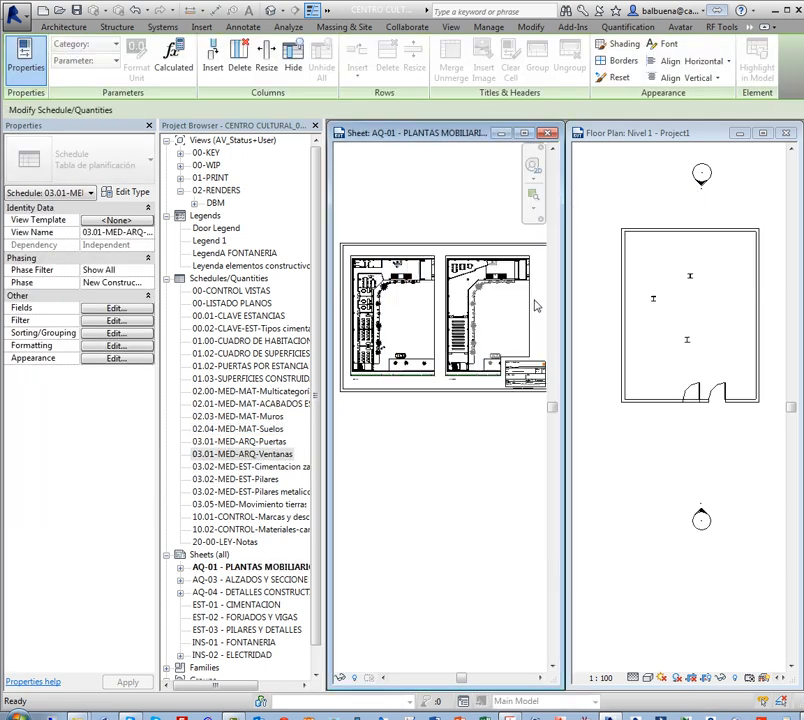
double_click(300, 490)
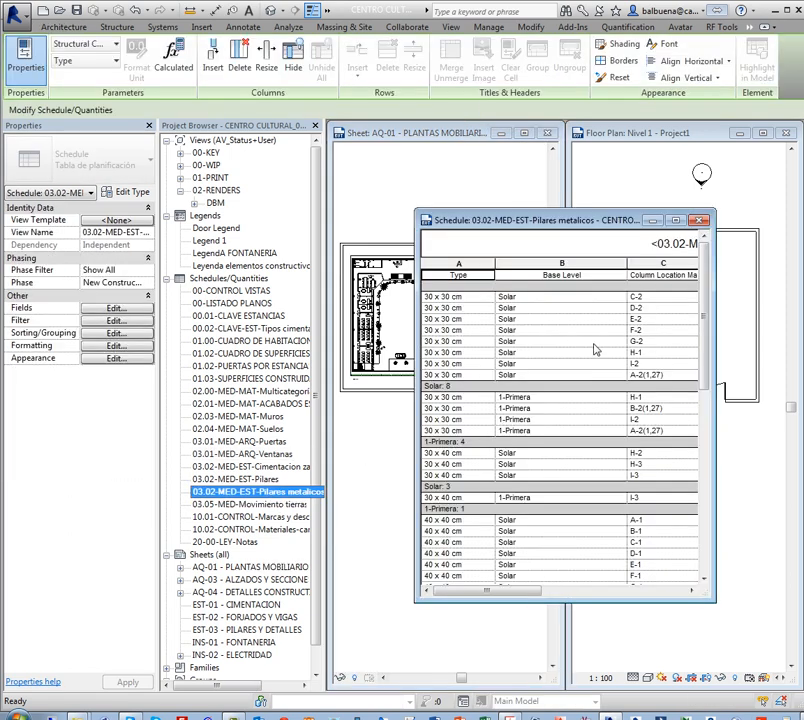
left_click(790, 239)
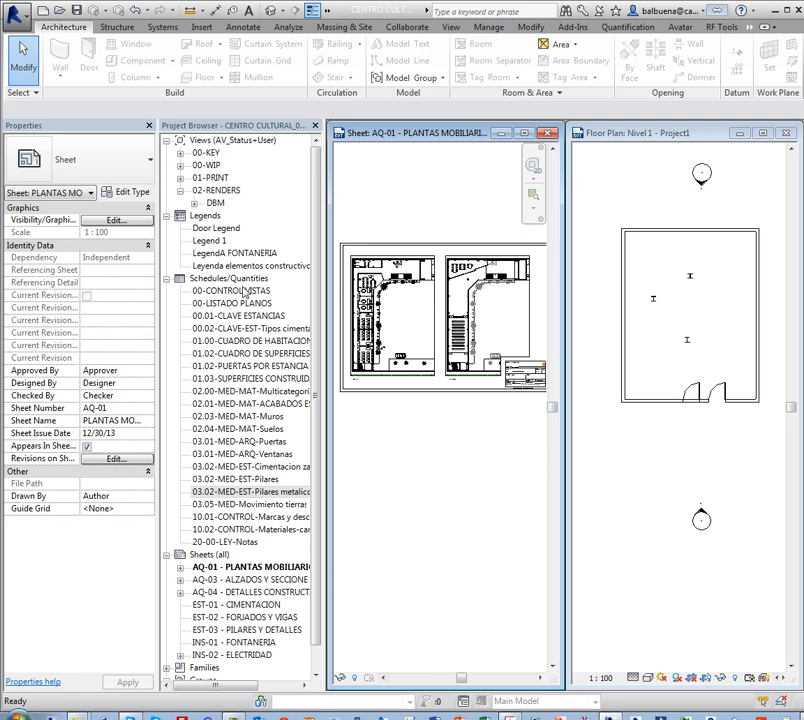
Select all schedules from 00-CONTROL VISTAS to 20-00-LEY-Notas, reduce the selection to 02.00-MED-MAT-Multicategoria, and collapse Schedules/Quantities.
left_click(244, 291)
left_click(218, 540, "shift")
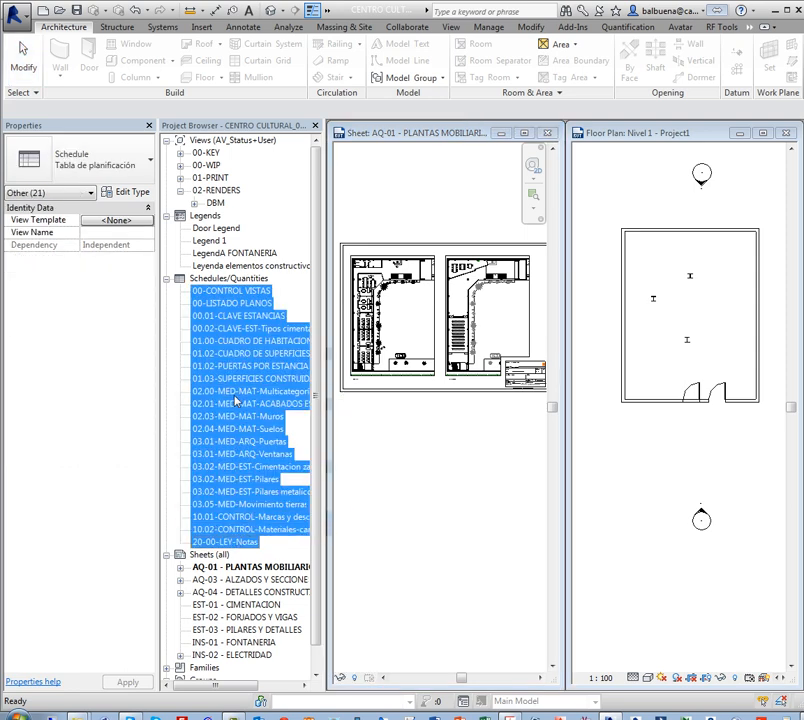
left_click(236, 392)
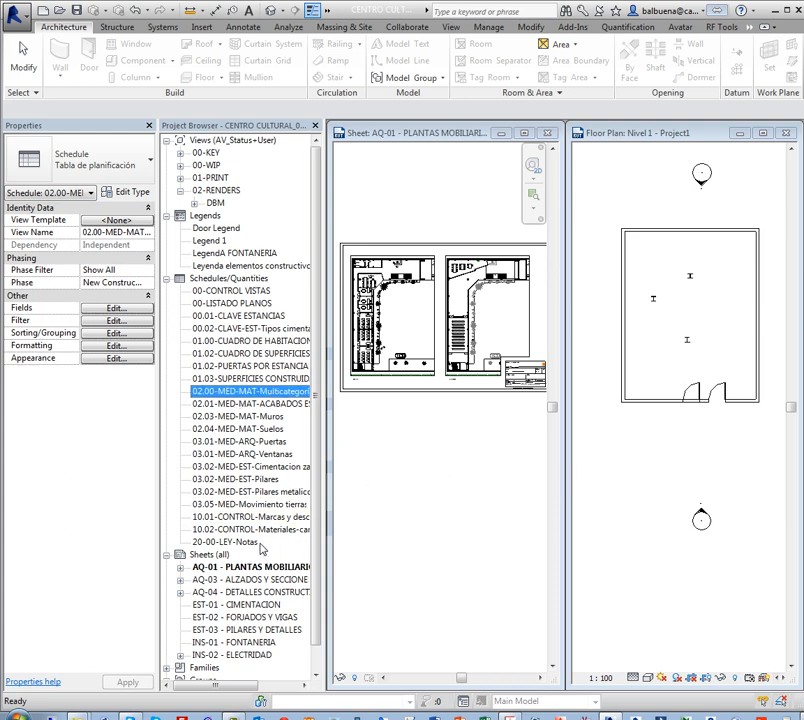
left_click(166, 278)
Examine the properties of each sheet in turn, from AQ-01 through the EST sheets to INS-02 - ELECTRIDAD.
left_click(250, 303)
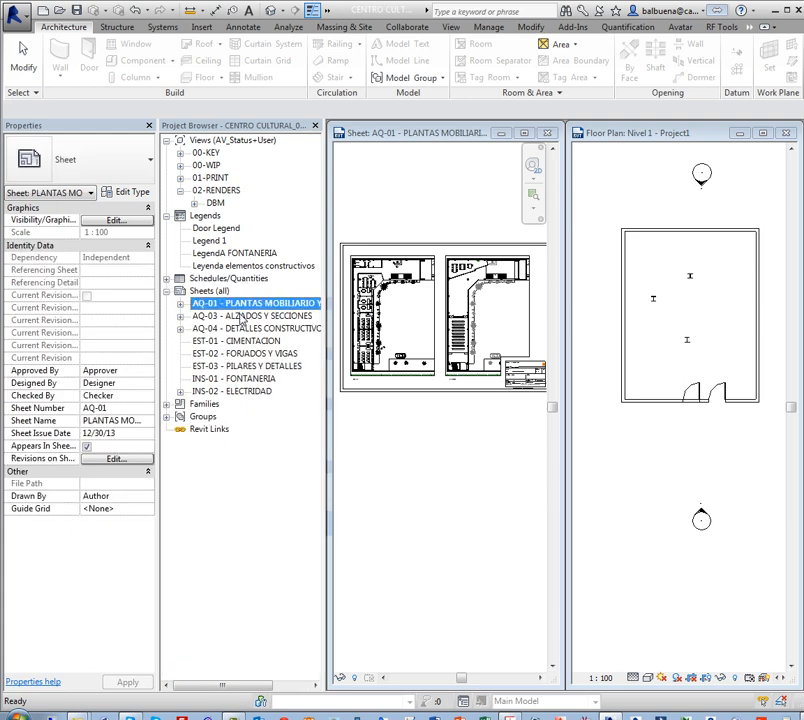
left_click(240, 316)
left_click(240, 328)
left_click(240, 341)
left_click(240, 353)
left_click(240, 366)
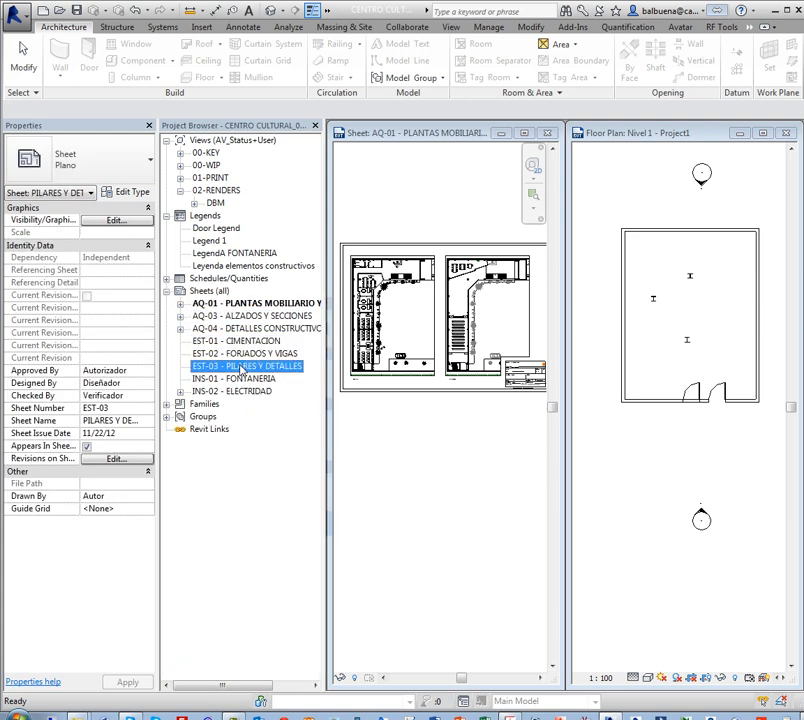
left_click(240, 379)
left_click(239, 391)
Select all sheets from AQ-01 to INS-02 together to view their shared properties, and reselect only AQ-01.
left_click(235, 303)
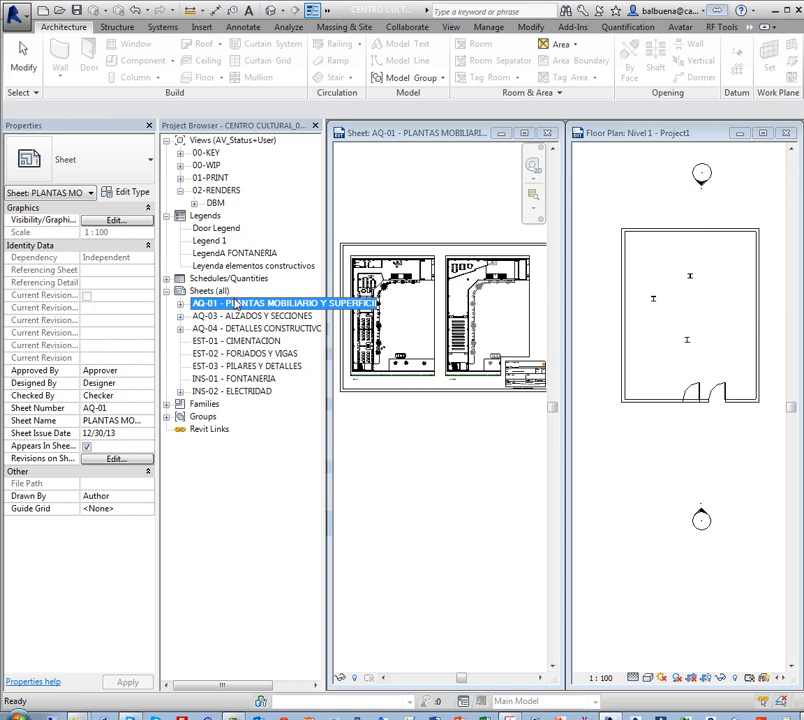
left_click(239, 392, "shift")
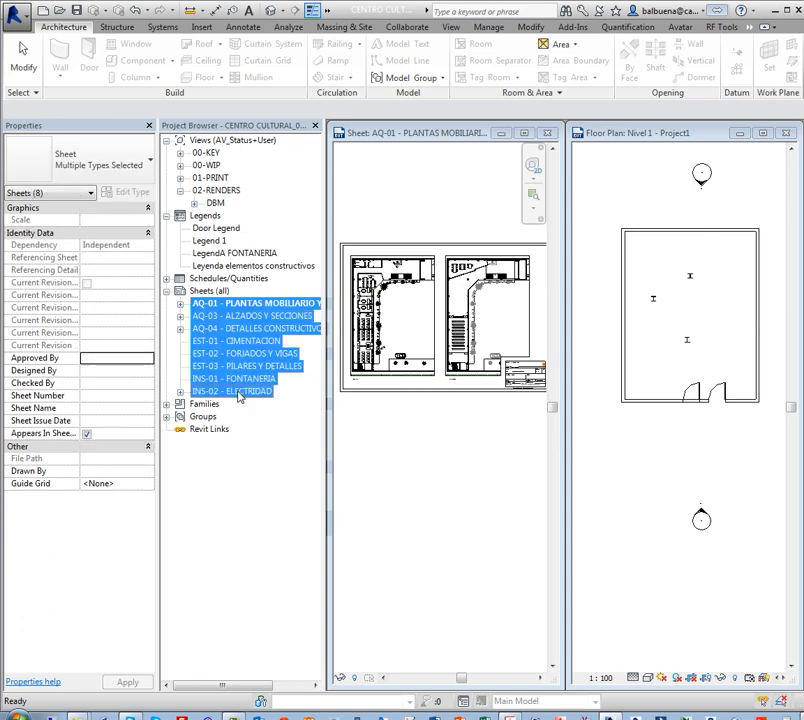
left_click(244, 302)
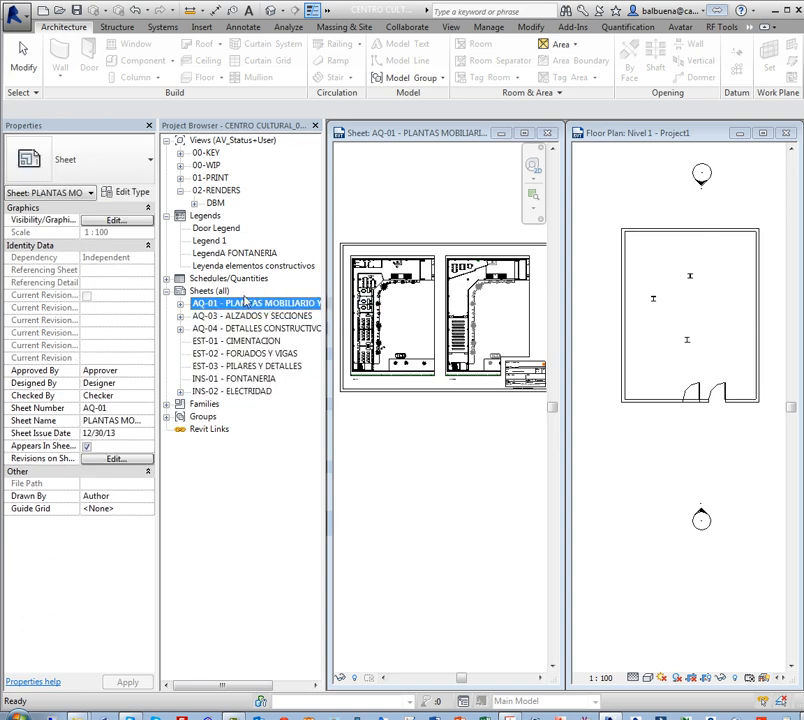
Expand Families, collapse Annotation Symbols to review categories such as Curtain Systems, Ducts and Floors, and collapse Families again.
left_click(168, 404)
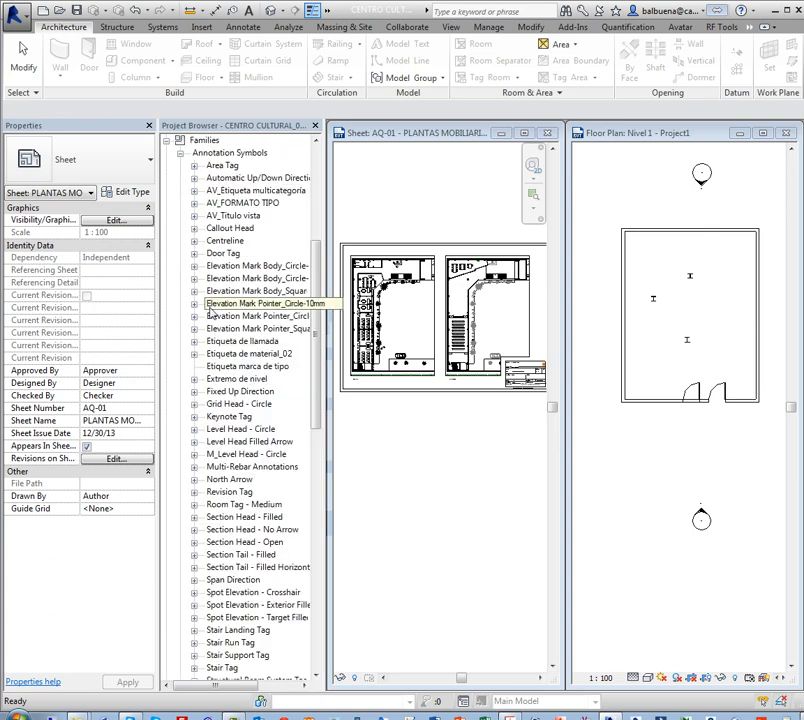
left_click(180, 153)
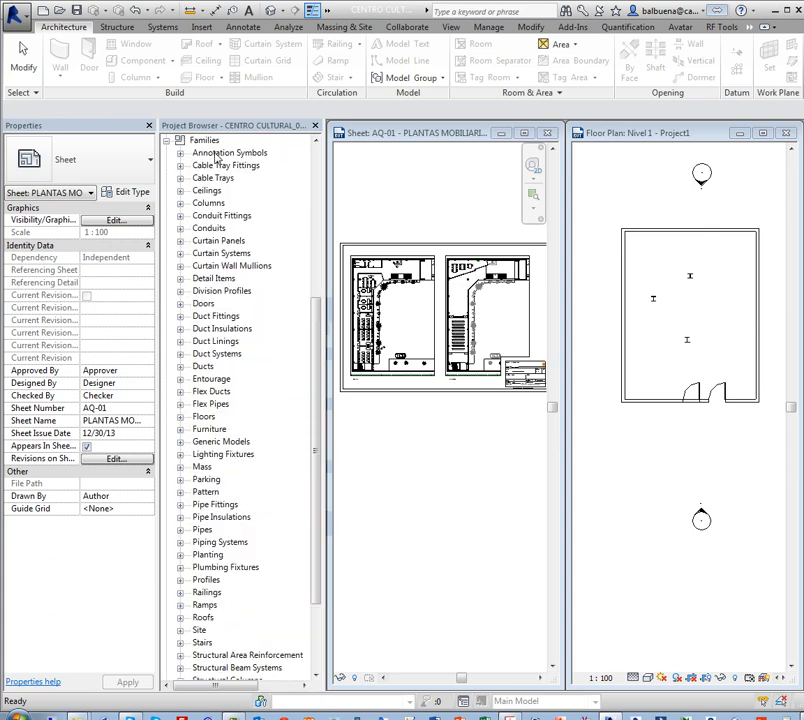
left_click(216, 155)
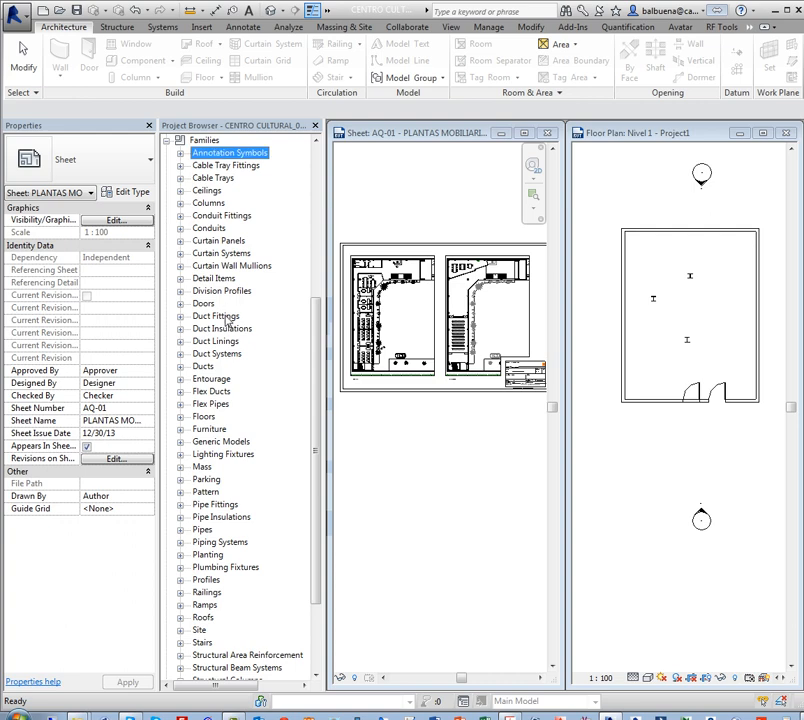
left_click(207, 254)
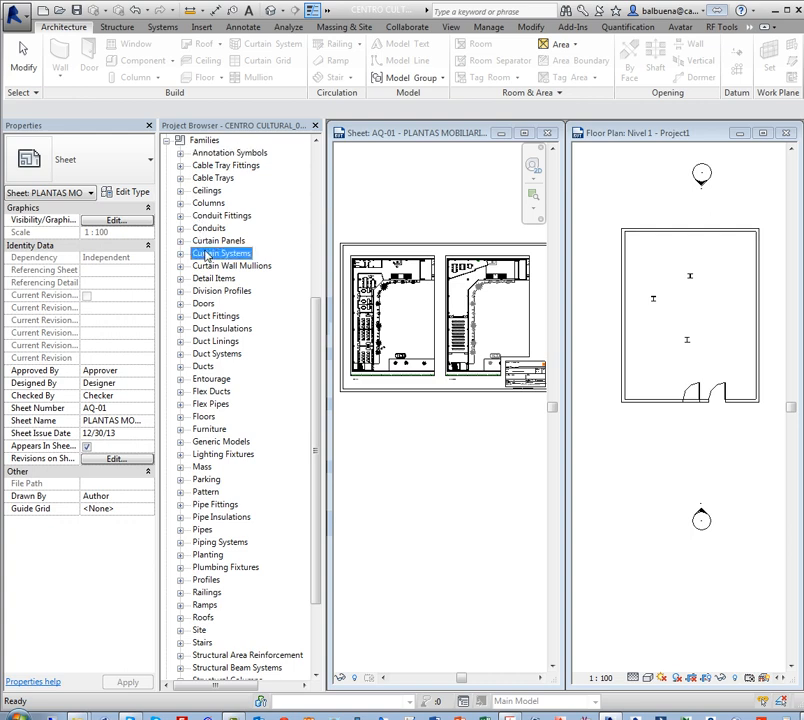
left_click(210, 367)
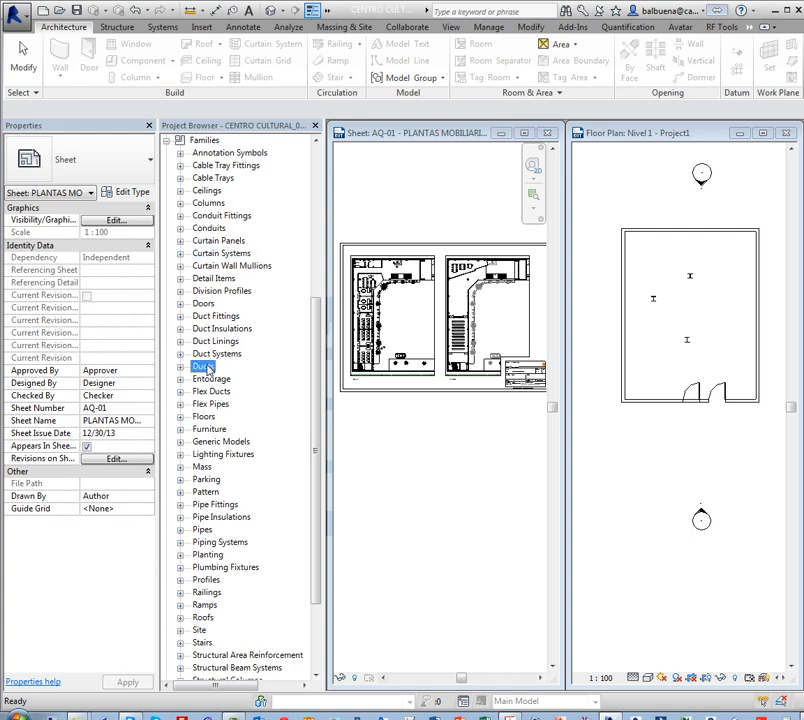
left_click(208, 417)
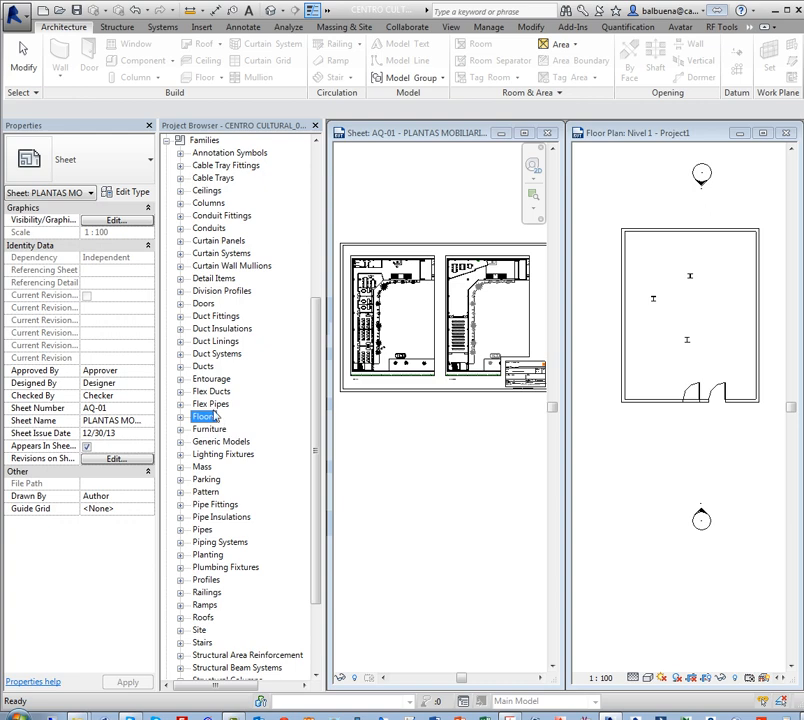
scroll(213, 417, "down", 1)
scroll(215, 465, "up", 2)
left_click(178, 178)
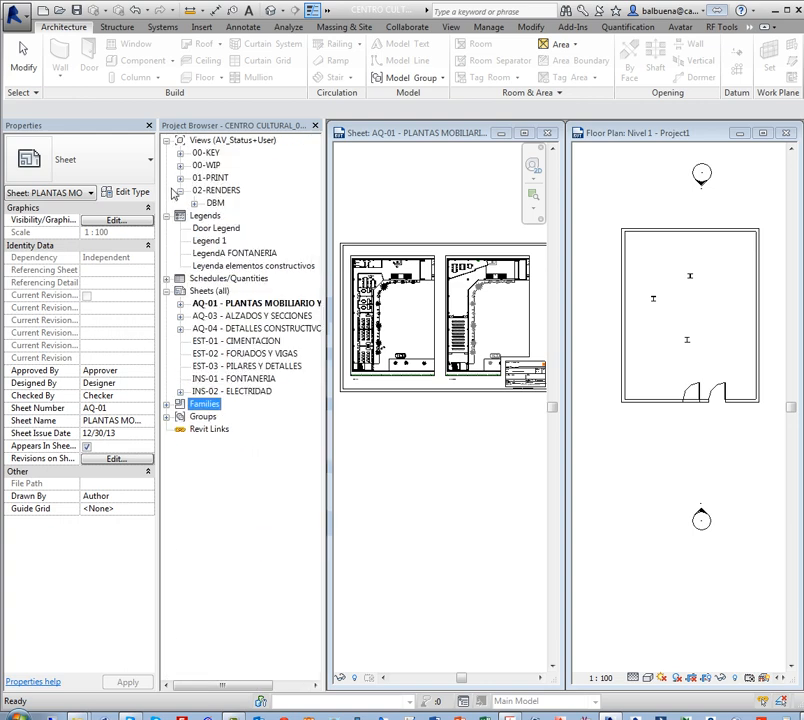
Look at the Groups and Revit Links entries of the Centro Cultural project, leaving Groups collapsed.
left_click(182, 417)
left_click(167, 417)
left_click(167, 418)
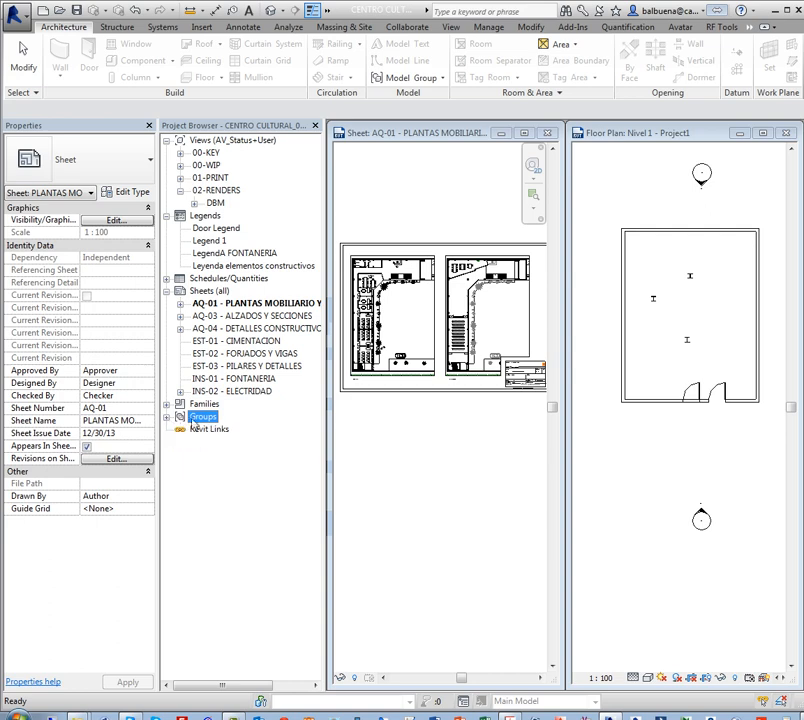
left_click(221, 430)
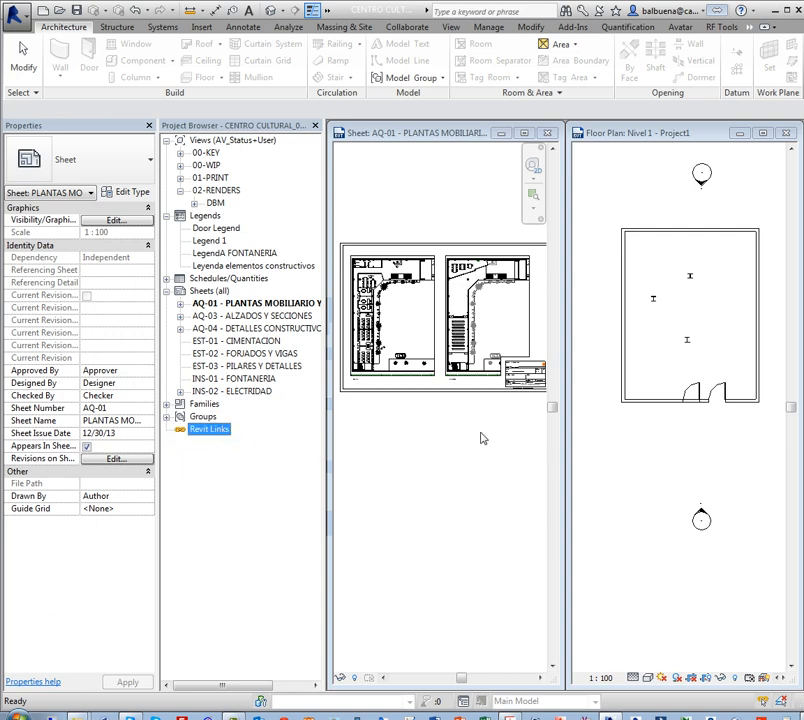